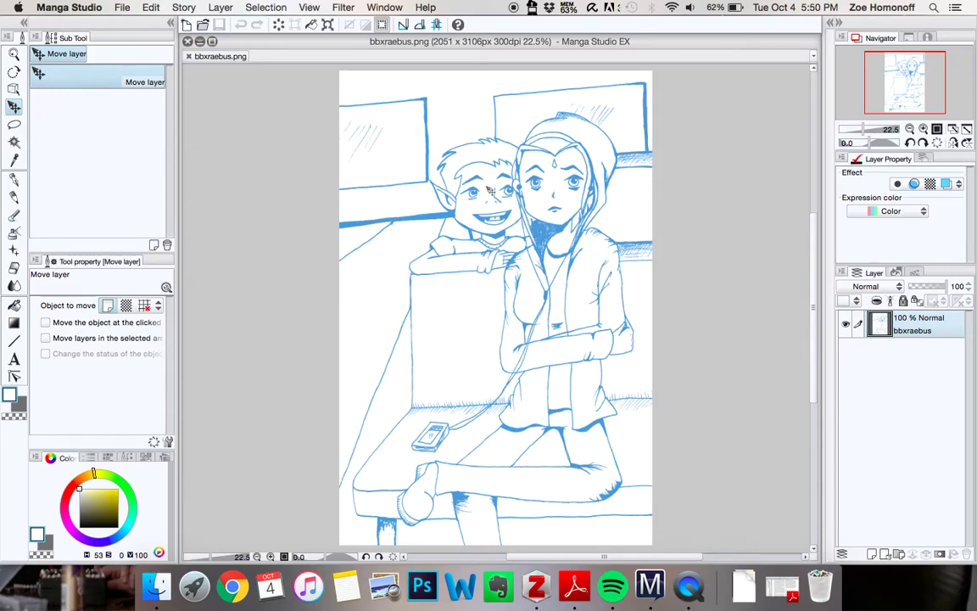
# - Add a new vector layer above the blue sketch layer
pyautogui.scroll(4, 646, 226)
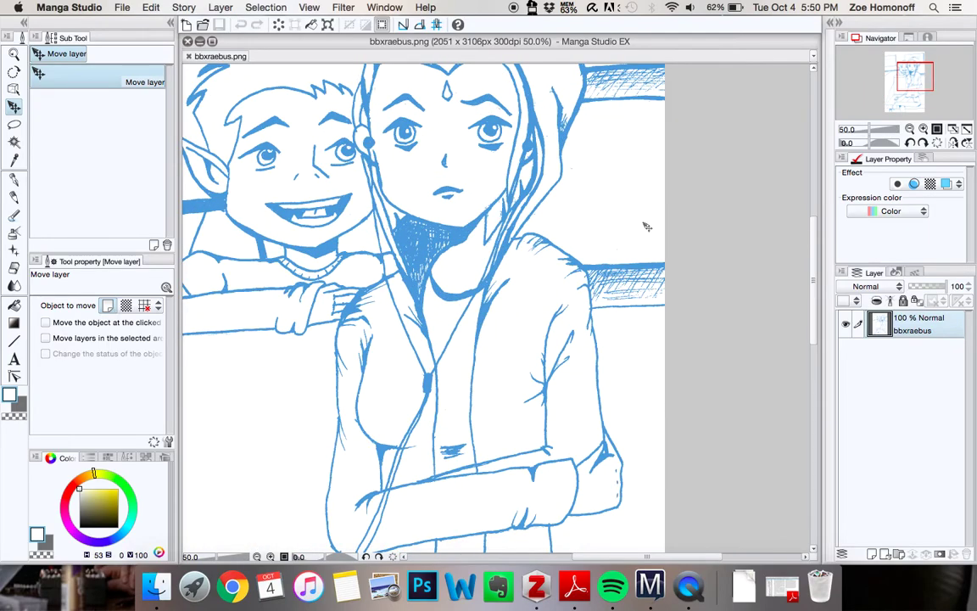
pyautogui.moveTo(814, 294)
pyautogui.mouseDown()
pyautogui.moveTo(813, 245)
pyautogui.moveTo(813, 257)
pyautogui.mouseUp()
pyautogui.moveTo(645, 556); pyautogui.dragTo(611, 556)
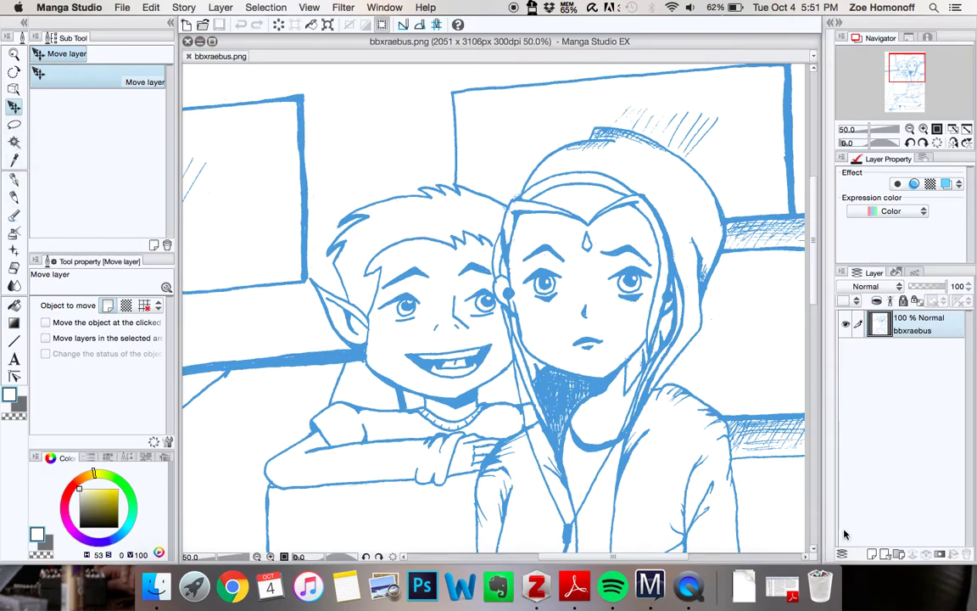
pyautogui.click(886, 555)
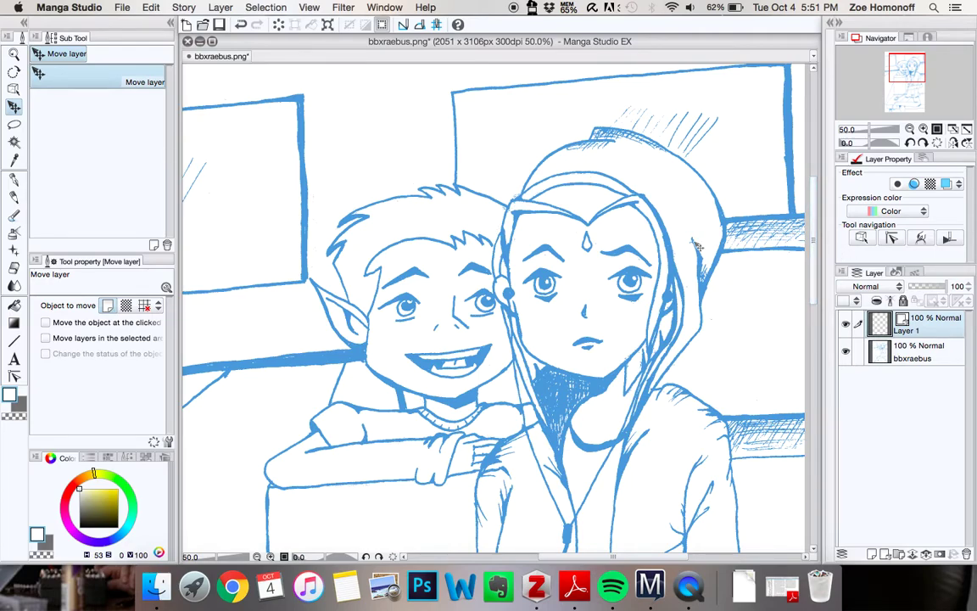
# - Set up the G-pen with black as the drawing colour and a brush size of 15.8
pyautogui.click(15, 180)
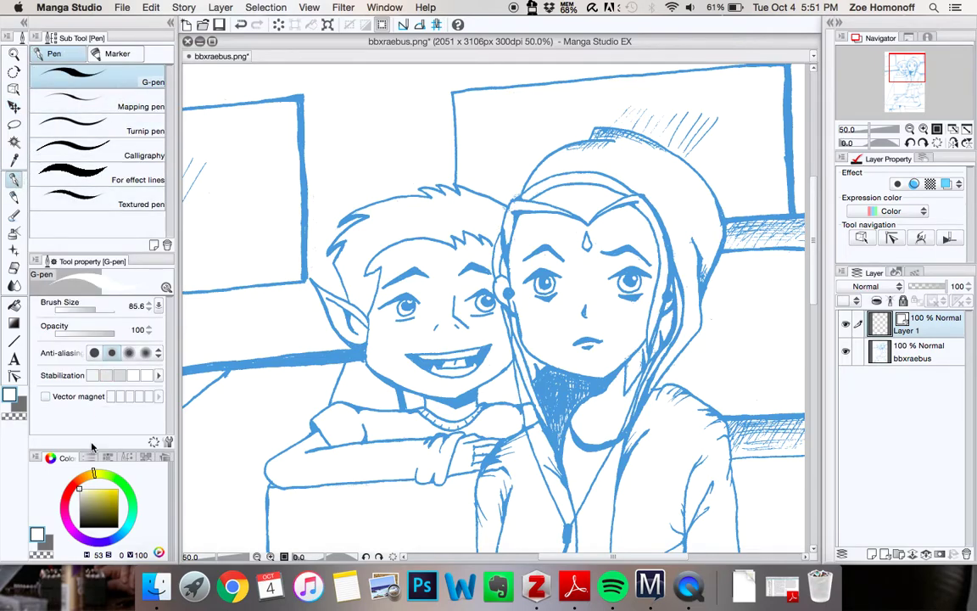
pyautogui.click(83, 519)
pyautogui.moveTo(83, 519); pyautogui.dragTo(78, 527)
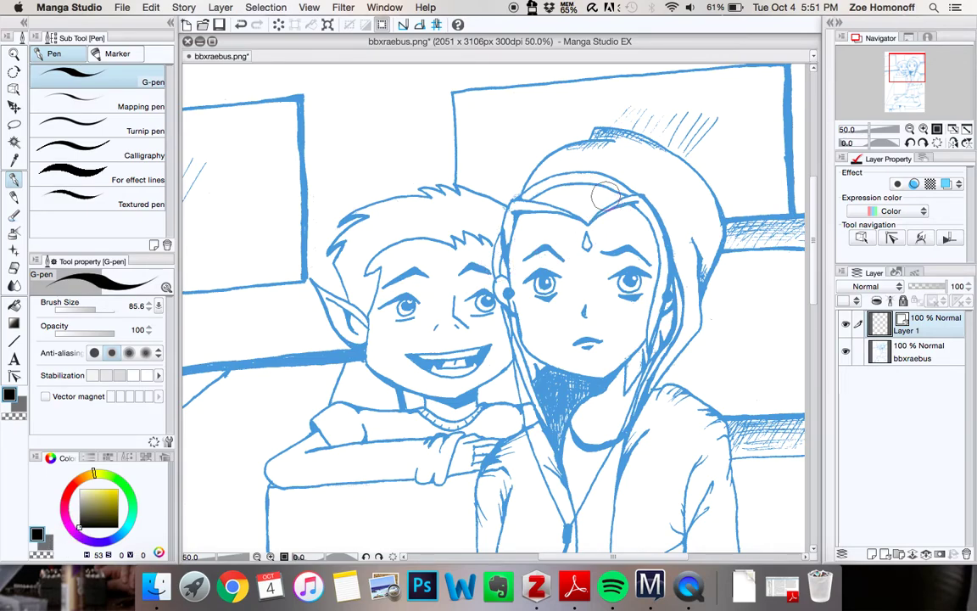
pyautogui.moveTo(89, 307); pyautogui.dragTo(81, 311)
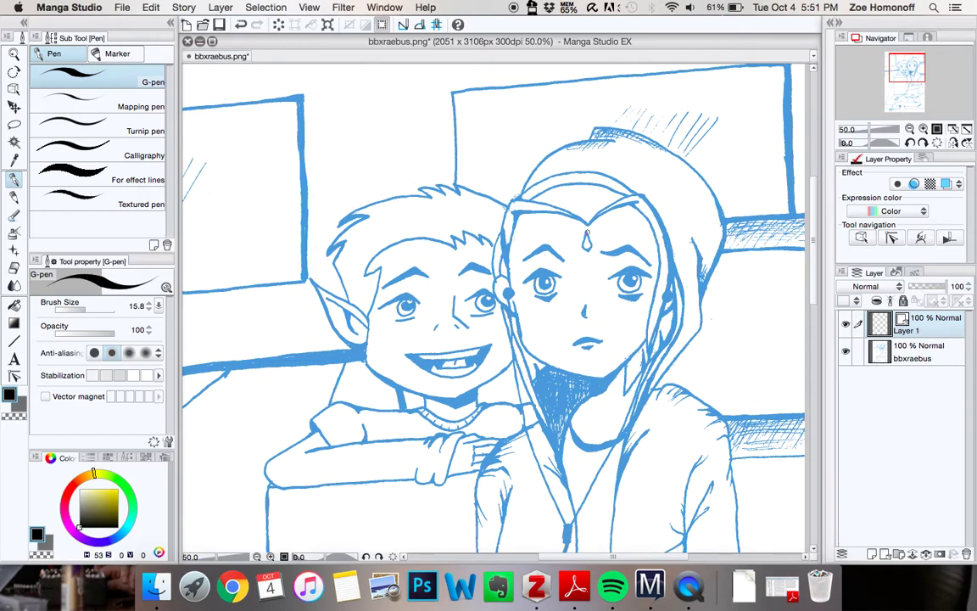
pyautogui.moveTo(584, 231); pyautogui.dragTo(587, 242)
pyautogui.scroll(5, 585, 238)
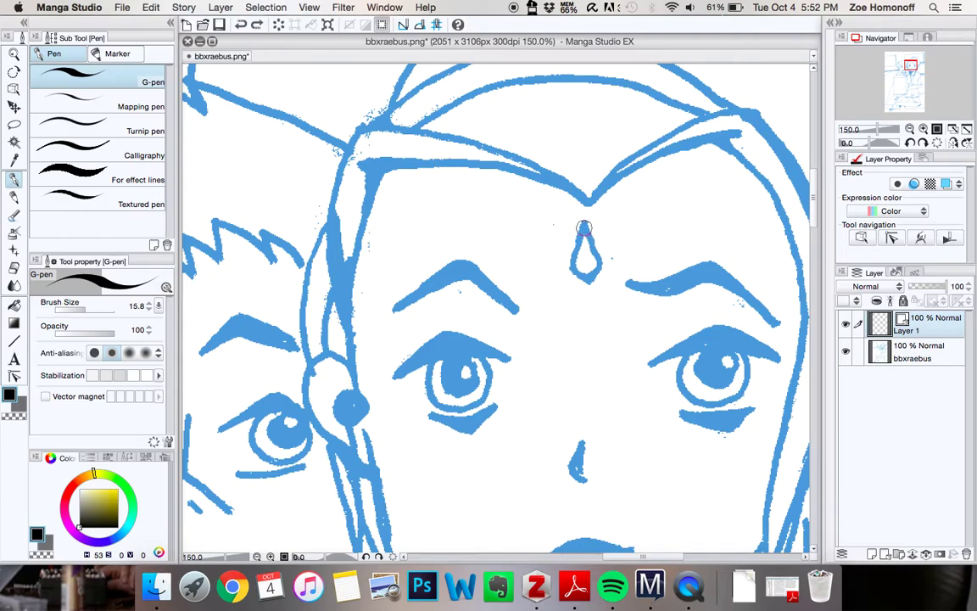
pyautogui.moveTo(582, 227)
pyautogui.mouseDown()
pyautogui.moveTo(591, 283)
pyautogui.moveTo(601, 265)
pyautogui.moveTo(585, 232)
pyautogui.mouseUp()
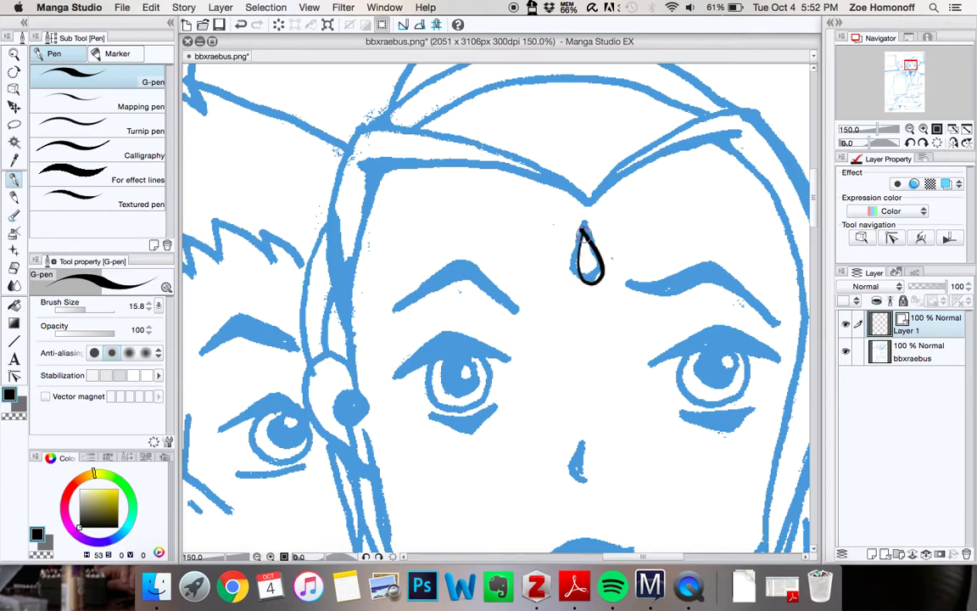
pyautogui.keyDown('ctrl'); pyautogui.click(583, 236); pyautogui.keyUp('ctrl')
pyautogui.press('super+z')
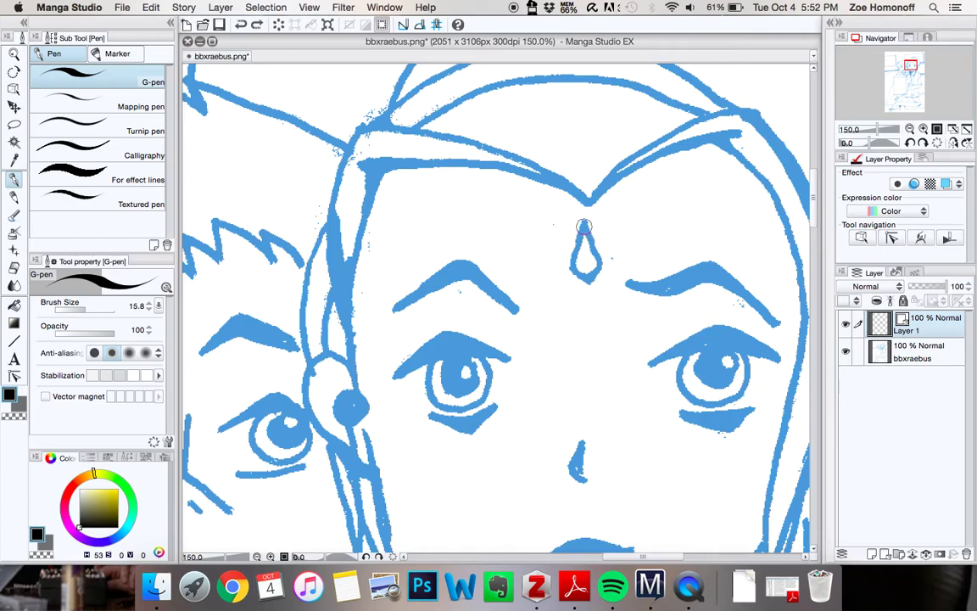
# - Ink the teardrop gem on the hooded girl's forehead in black, undoing and redrawing the outline to follow the sketch more closely
pyautogui.moveTo(584, 225)
pyautogui.mouseDown()
pyautogui.moveTo(575, 256)
pyautogui.moveTo(591, 269)
pyautogui.moveTo(585, 226)
pyautogui.mouseUp()
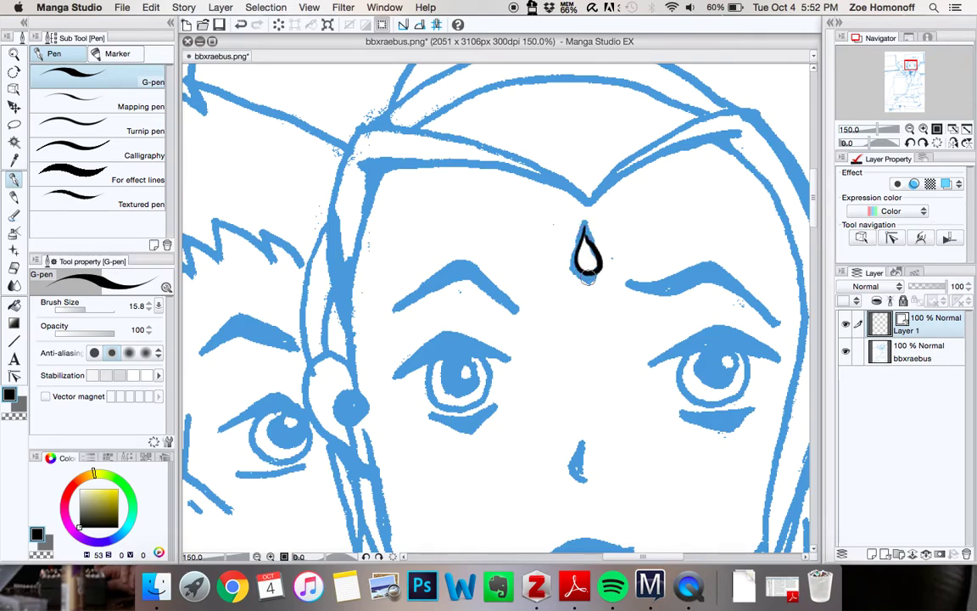
pyautogui.scroll(3, 582, 258)
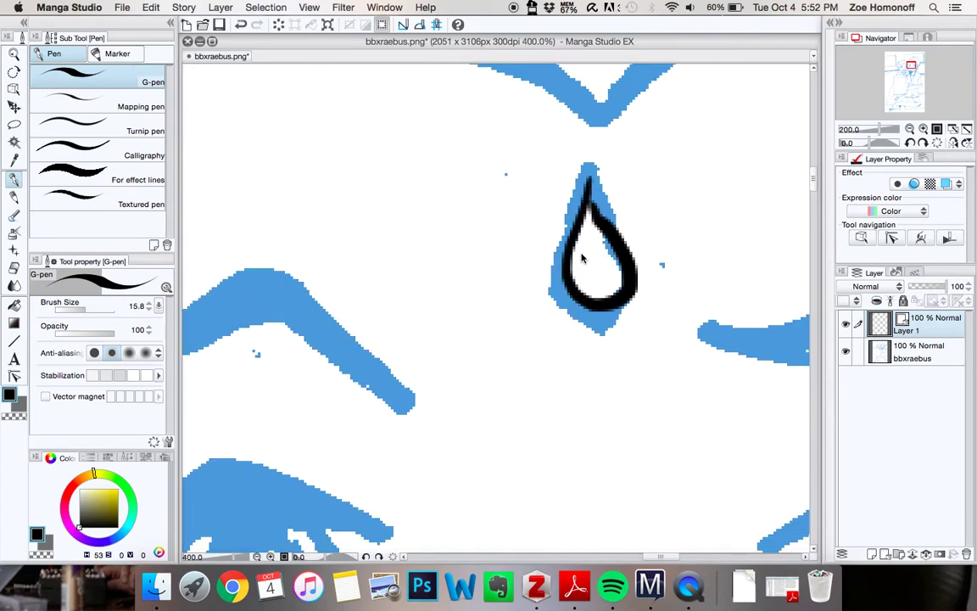
pyautogui.press('super+z')
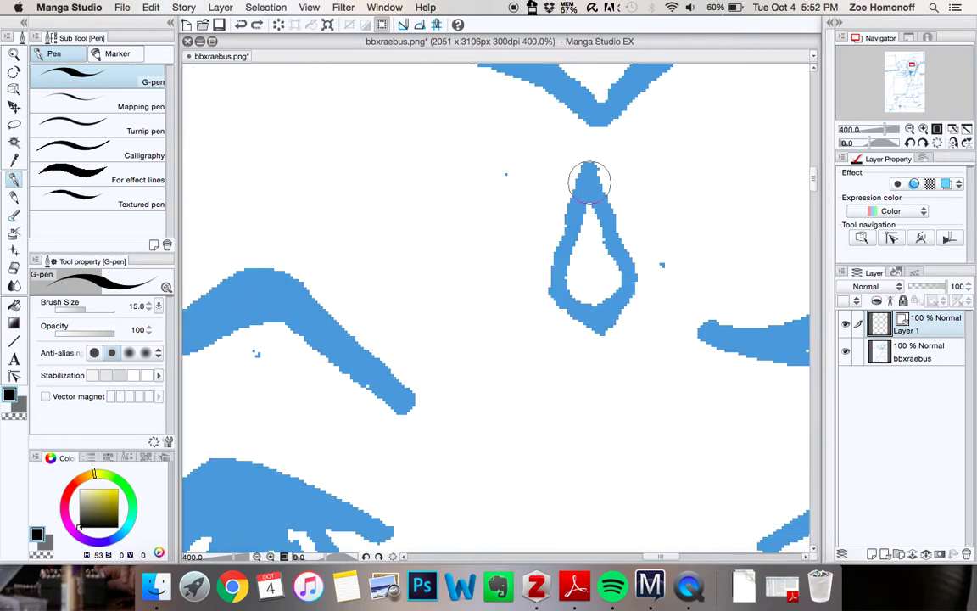
pyautogui.moveTo(585, 177)
pyautogui.mouseDown()
pyautogui.moveTo(573, 229)
pyautogui.moveTo(588, 309)
pyautogui.moveTo(625, 265)
pyautogui.moveTo(601, 188)
pyautogui.moveTo(597, 203)
pyautogui.moveTo(607, 199)
pyautogui.moveTo(588, 188)
pyautogui.moveTo(594, 183)
pyautogui.moveTo(608, 201)
pyautogui.moveTo(599, 180)
pyautogui.moveTo(588, 187)
pyautogui.mouseUp()
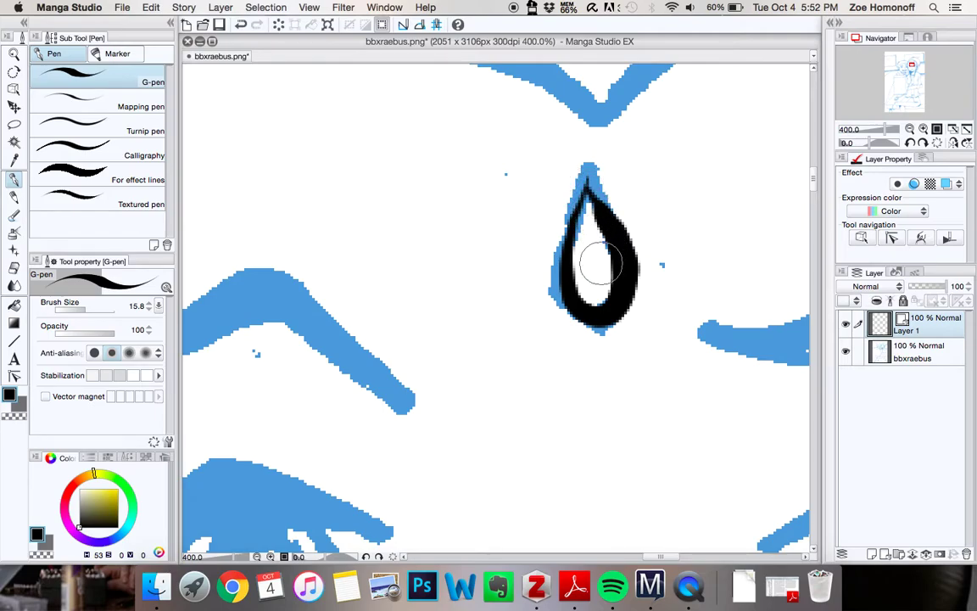
pyautogui.scroll(-3, 597, 254)
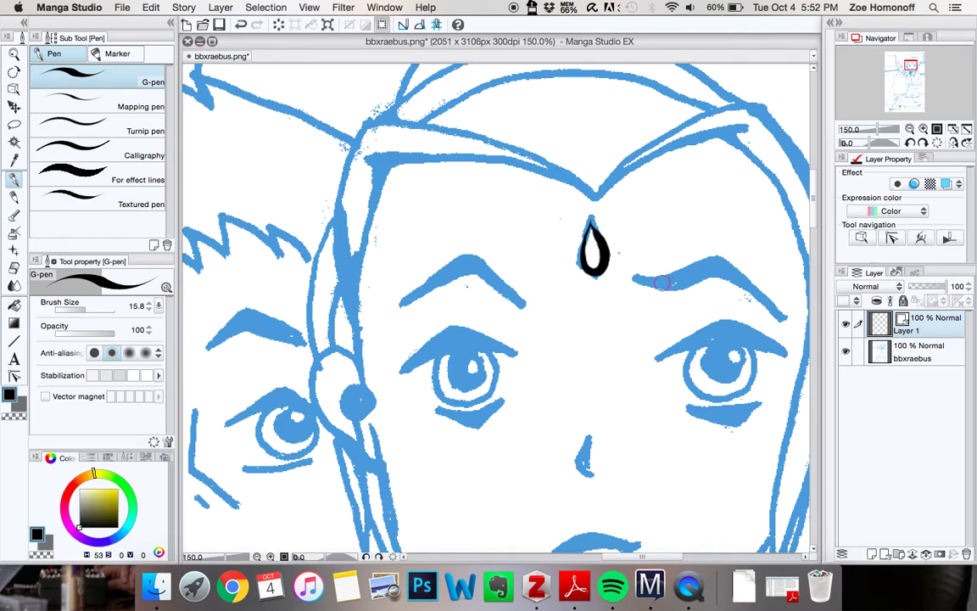
pyautogui.moveTo(663, 284)
pyautogui.mouseDown()
pyautogui.moveTo(718, 251)
pyautogui.moveTo(776, 290)
pyautogui.mouseUp()
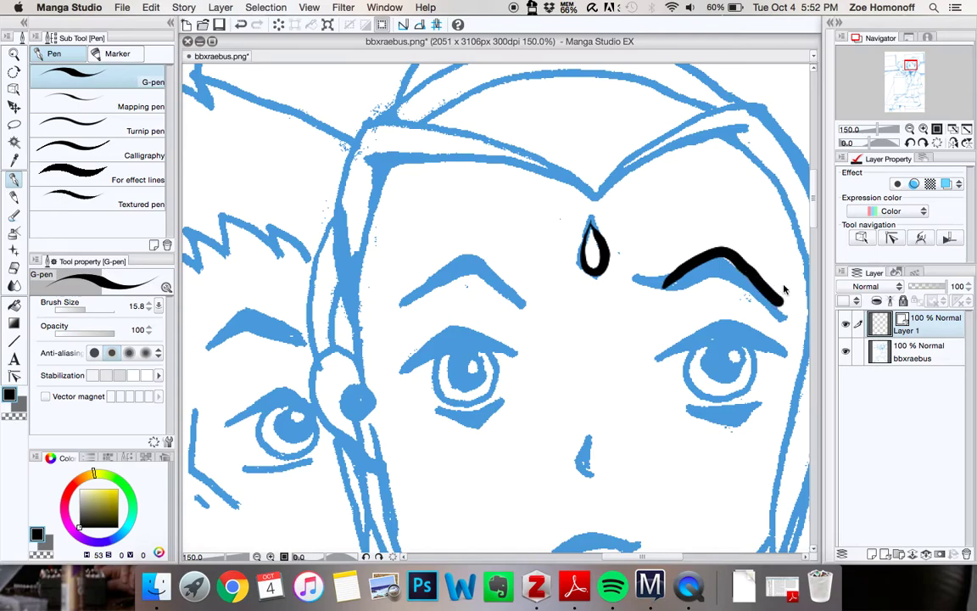
pyautogui.press('super+z')
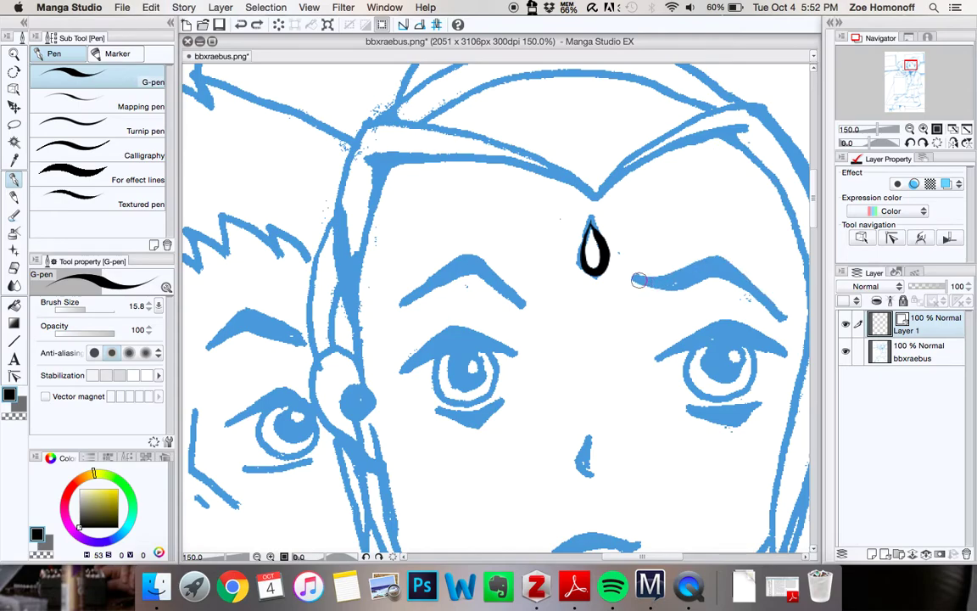
pyautogui.moveTo(636, 280)
pyautogui.mouseDown()
pyautogui.moveTo(724, 248)
pyautogui.moveTo(757, 281)
pyautogui.mouseUp()
pyautogui.press('super+z')
# - Ink the upper and lower edges of the hooded girl's eyebrow on the right side of her face, redoing stray strokes
pyautogui.scroll(3, 747, 273)
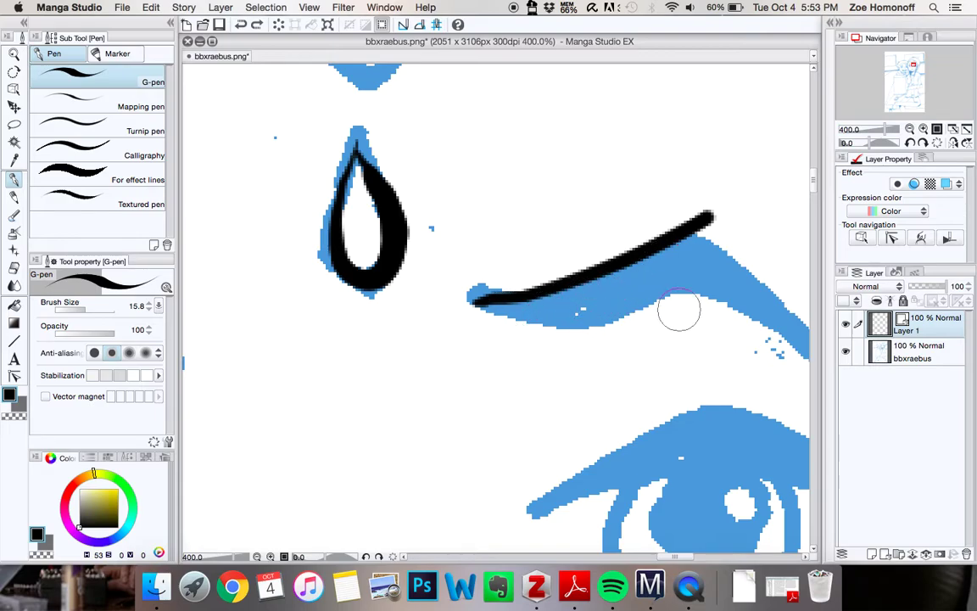
pyautogui.moveTo(670, 560); pyautogui.dragTo(683, 556)
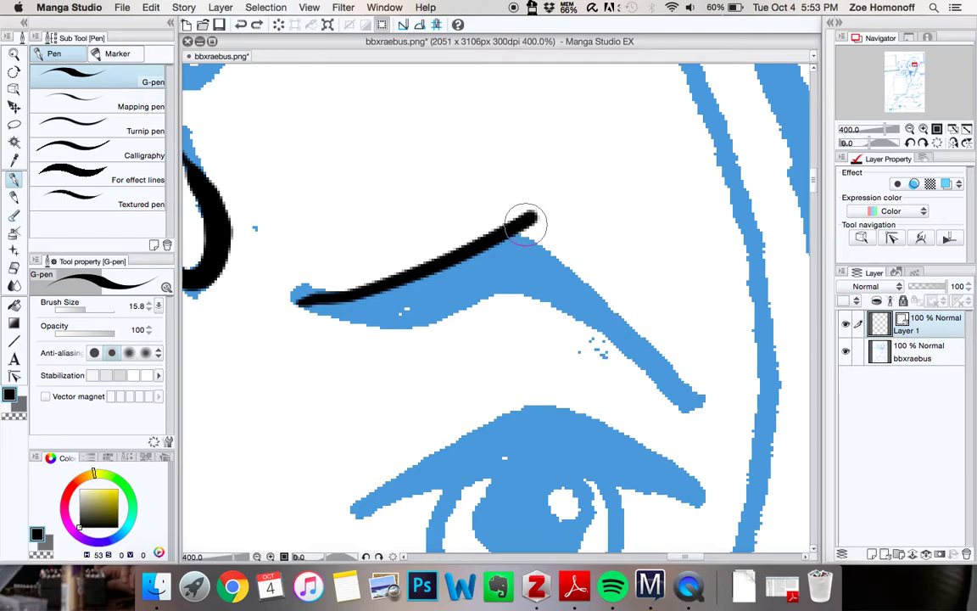
pyautogui.moveTo(532, 219)
pyautogui.mouseDown()
pyautogui.moveTo(580, 248)
pyautogui.moveTo(688, 395)
pyautogui.mouseUp()
pyautogui.press('super+z')
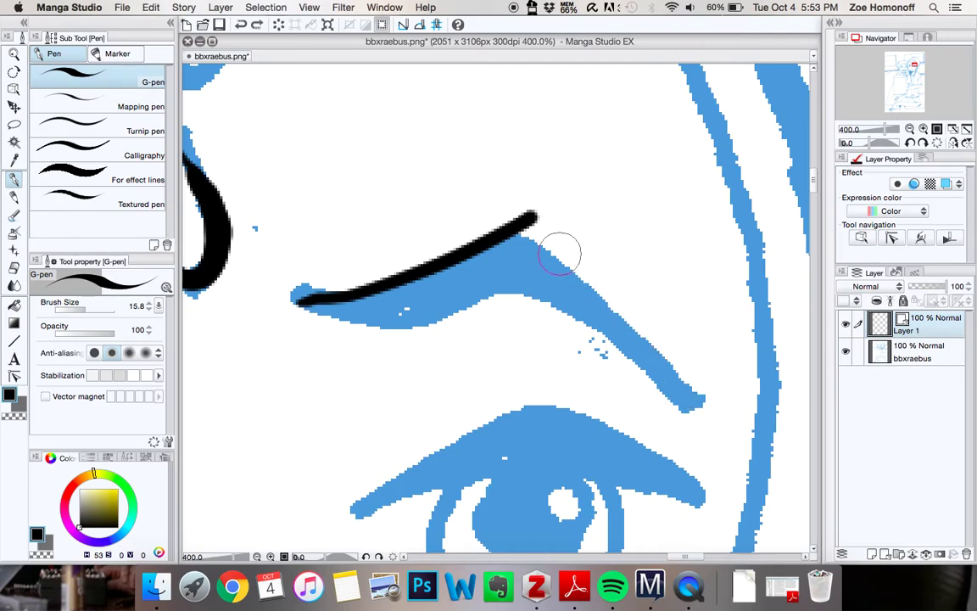
pyautogui.moveTo(539, 219)
pyautogui.mouseDown()
pyautogui.moveTo(591, 253)
pyautogui.moveTo(691, 397)
pyautogui.moveTo(701, 427)
pyautogui.mouseUp()
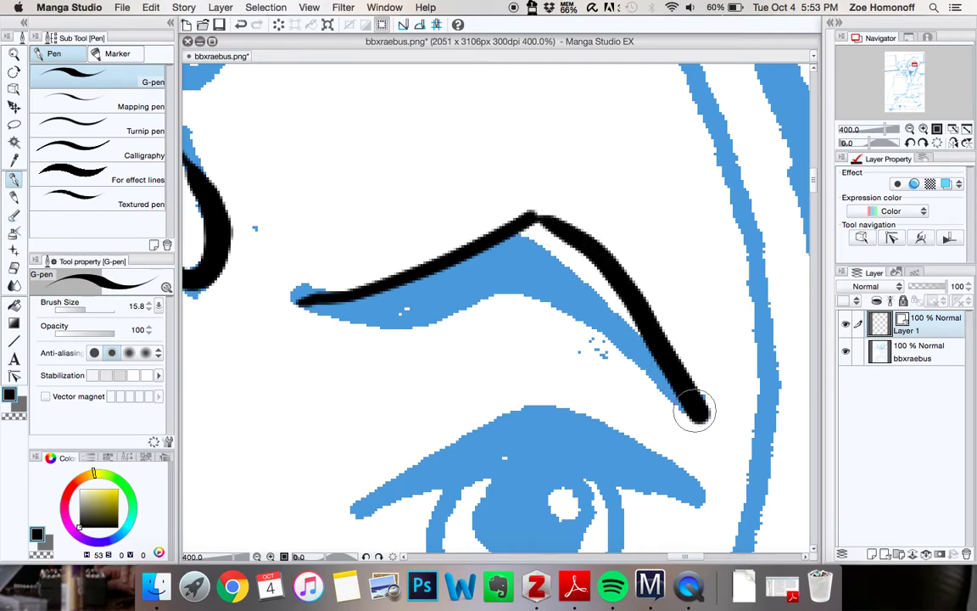
pyautogui.moveTo(694, 410)
pyautogui.mouseDown()
pyautogui.moveTo(568, 304)
pyautogui.moveTo(537, 301)
pyautogui.moveTo(457, 344)
pyautogui.moveTo(381, 360)
pyautogui.moveTo(315, 337)
pyautogui.moveTo(300, 310)
pyautogui.moveTo(320, 332)
pyautogui.moveTo(381, 339)
pyautogui.moveTo(536, 269)
pyautogui.mouseUp()
pyautogui.click(241, 24)
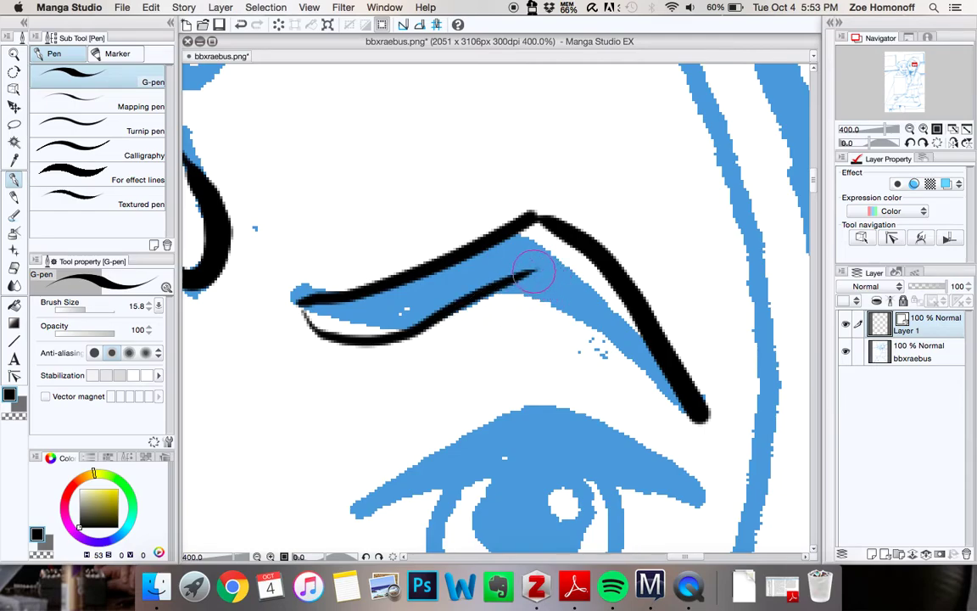
pyautogui.moveTo(560, 287); pyautogui.dragTo(653, 376)
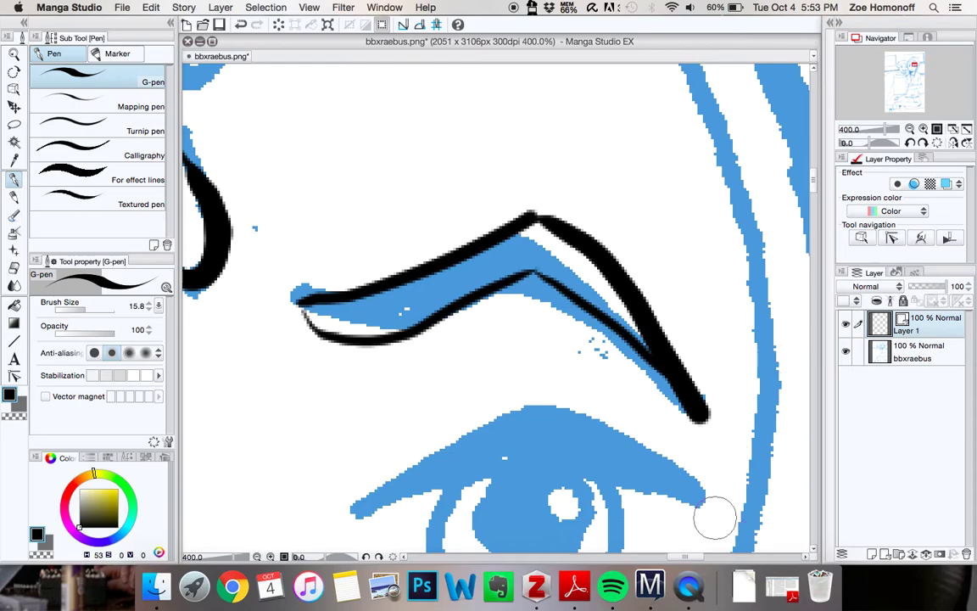
# - Ink the upper eyelid below the outlined eyebrow with an arched top stroke and a flatter lower stroke meeting at both corners
pyautogui.moveTo(688, 557); pyautogui.dragTo(689, 556)
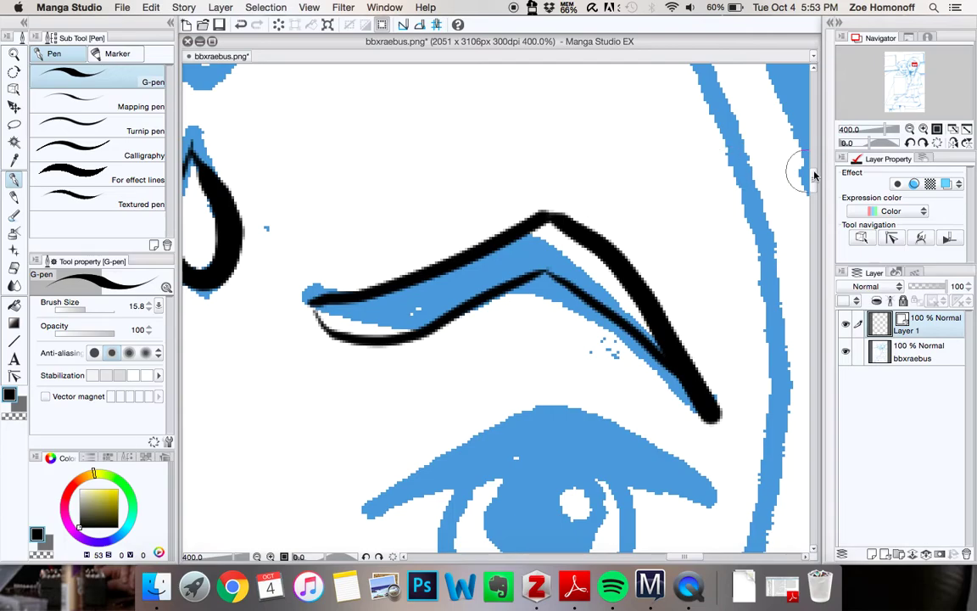
pyautogui.scroll(5, 816, 181)
pyautogui.scroll(-6, 814, 183)
pyautogui.scroll(-2, 812, 183)
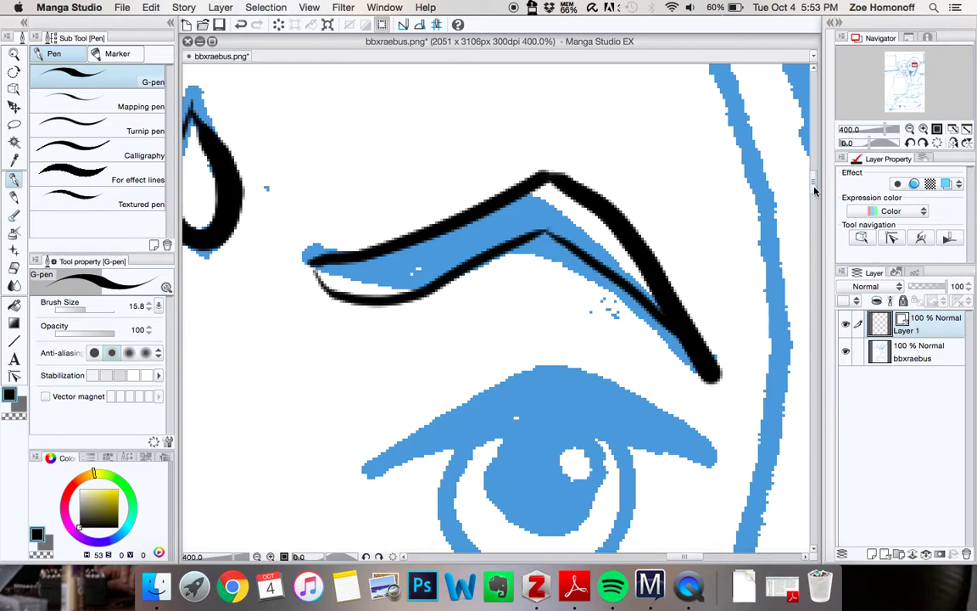
pyautogui.scroll(-6, 814, 192)
pyautogui.scroll(2, 811, 193)
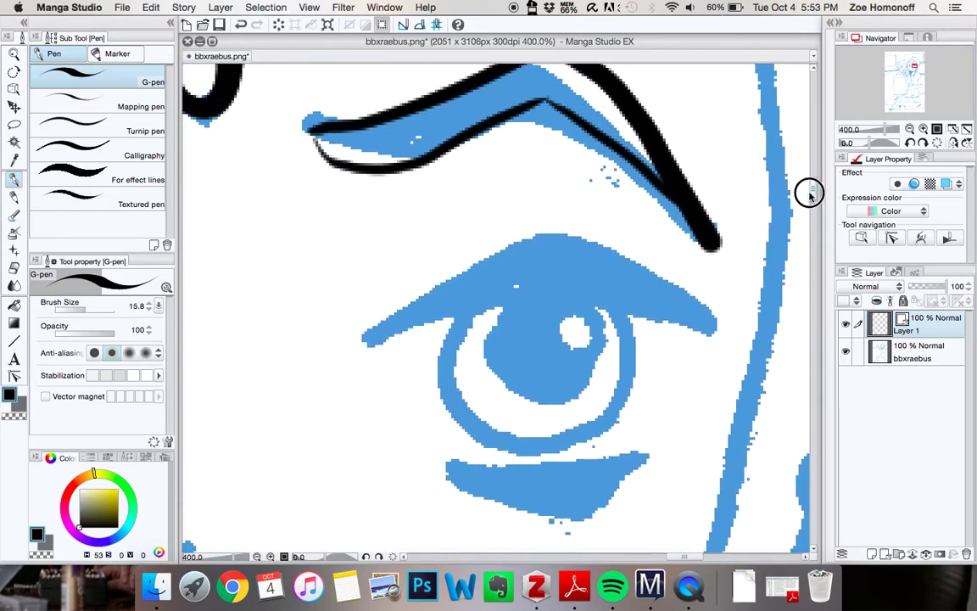
pyautogui.scroll(-1, 809, 194)
pyautogui.moveTo(376, 323)
pyautogui.mouseDown()
pyautogui.moveTo(389, 301)
pyautogui.moveTo(443, 268)
pyautogui.moveTo(563, 218)
pyautogui.moveTo(676, 262)
pyautogui.moveTo(723, 301)
pyautogui.moveTo(711, 307)
pyautogui.mouseUp()
pyautogui.moveTo(402, 304)
pyautogui.mouseDown()
pyautogui.moveTo(372, 324)
pyautogui.moveTo(429, 297)
pyautogui.moveTo(508, 278)
pyautogui.moveTo(608, 276)
pyautogui.moveTo(713, 293)
pyautogui.moveTo(735, 321)
pyautogui.mouseUp()
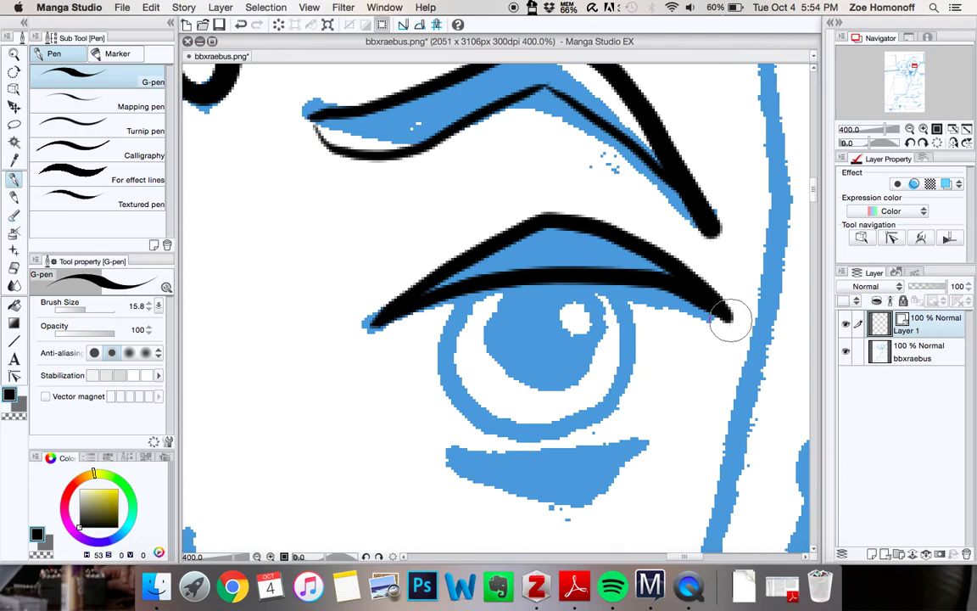
# - Ink the closed outline of the shadow shape under the same eye
pyautogui.moveTo(447, 456); pyautogui.dragTo(667, 440)
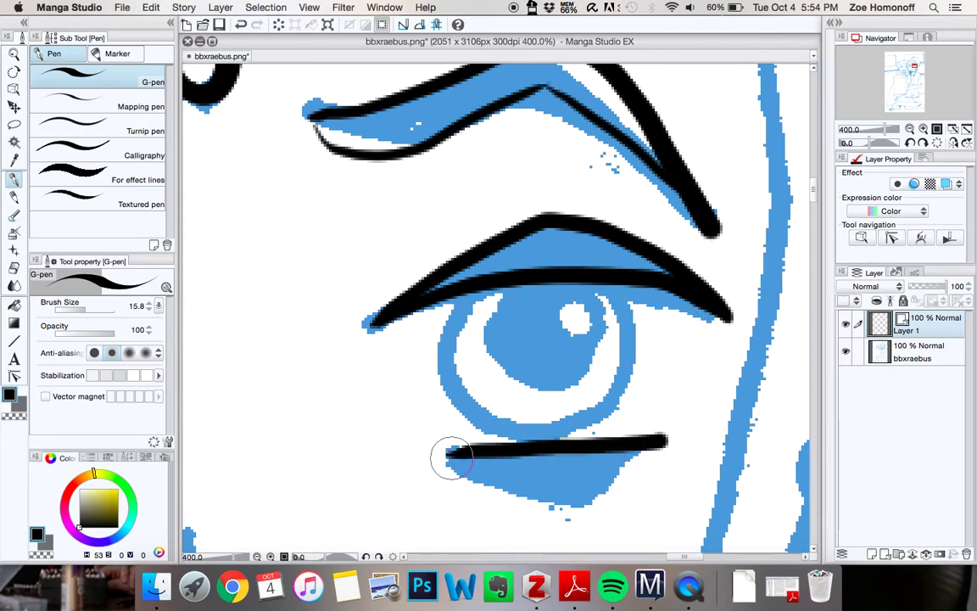
pyautogui.moveTo(450, 458)
pyautogui.mouseDown()
pyautogui.moveTo(534, 500)
pyautogui.moveTo(602, 504)
pyautogui.moveTo(645, 451)
pyautogui.moveTo(670, 440)
pyautogui.moveTo(654, 447)
pyautogui.moveTo(669, 438)
pyautogui.moveTo(651, 438)
pyautogui.mouseUp()
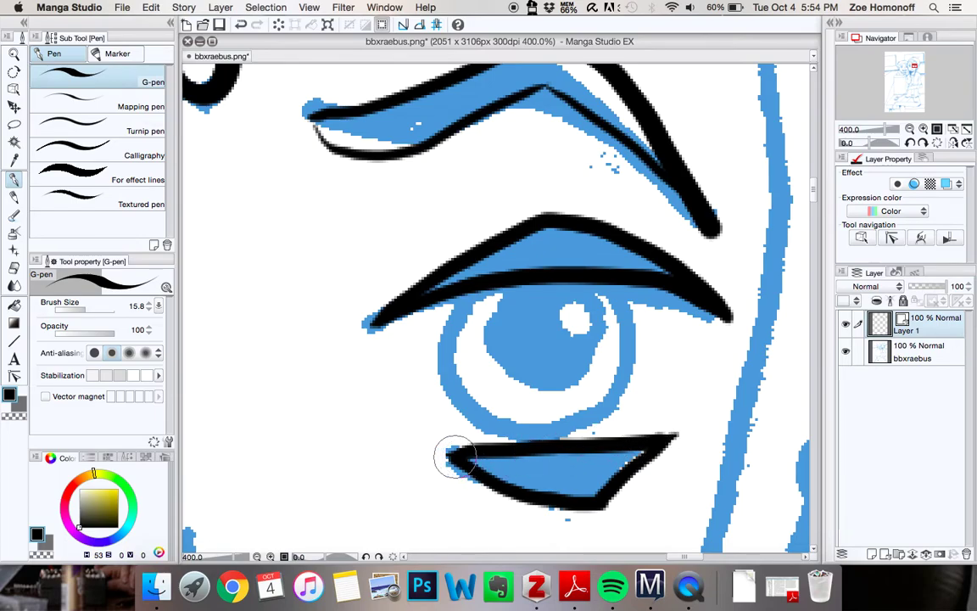
pyautogui.moveTo(440, 457); pyautogui.dragTo(466, 447)
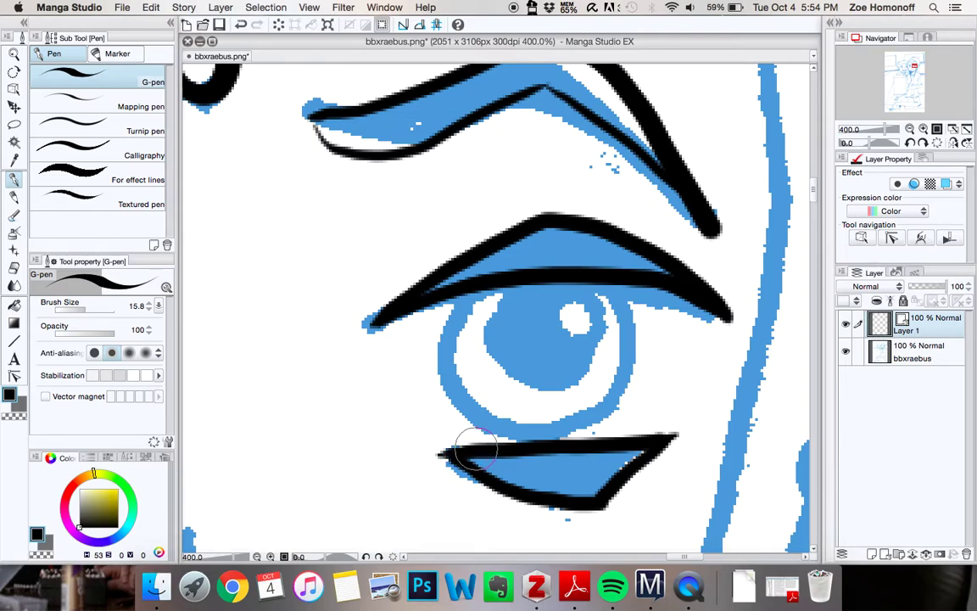
# - Ink the round iris outline between the eyelid and the under-eye shape, undoing unsatisfactory strokes
pyautogui.moveTo(473, 293)
pyautogui.mouseDown()
pyautogui.moveTo(453, 302)
pyautogui.moveTo(451, 386)
pyautogui.moveTo(578, 443)
pyautogui.moveTo(598, 331)
pyautogui.moveTo(544, 260)
pyautogui.moveTo(522, 254)
pyautogui.mouseUp()
pyautogui.press('super+z')
pyautogui.moveTo(479, 293)
pyautogui.mouseDown()
pyautogui.moveTo(447, 356)
pyautogui.moveTo(459, 393)
pyautogui.moveTo(498, 424)
pyautogui.moveTo(553, 432)
pyautogui.moveTo(631, 380)
pyautogui.moveTo(625, 318)
pyautogui.moveTo(578, 295)
pyautogui.moveTo(481, 295)
pyautogui.moveTo(451, 344)
pyautogui.moveTo(459, 387)
pyautogui.moveTo(510, 428)
pyautogui.moveTo(601, 417)
pyautogui.moveTo(634, 338)
pyautogui.moveTo(612, 285)
pyautogui.moveTo(479, 296)
pyautogui.moveTo(461, 321)
pyautogui.moveTo(456, 369)
pyautogui.moveTo(495, 417)
pyautogui.moveTo(603, 417)
pyautogui.moveTo(650, 324)
pyautogui.moveTo(610, 295)
pyautogui.mouseUp()
pyautogui.press('super+z')
pyautogui.press('super+z')
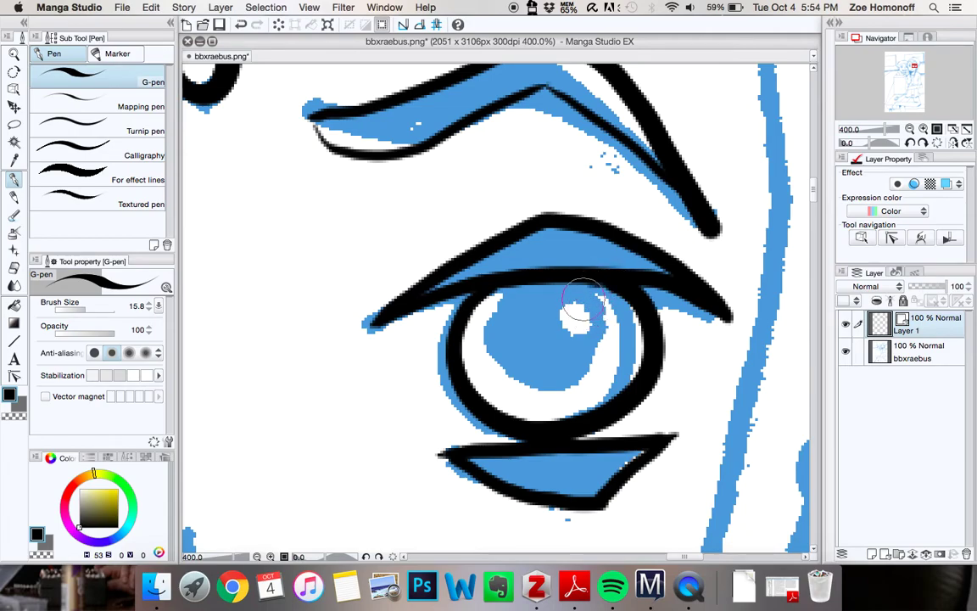
pyautogui.moveTo(572, 310); pyautogui.dragTo(578, 298)
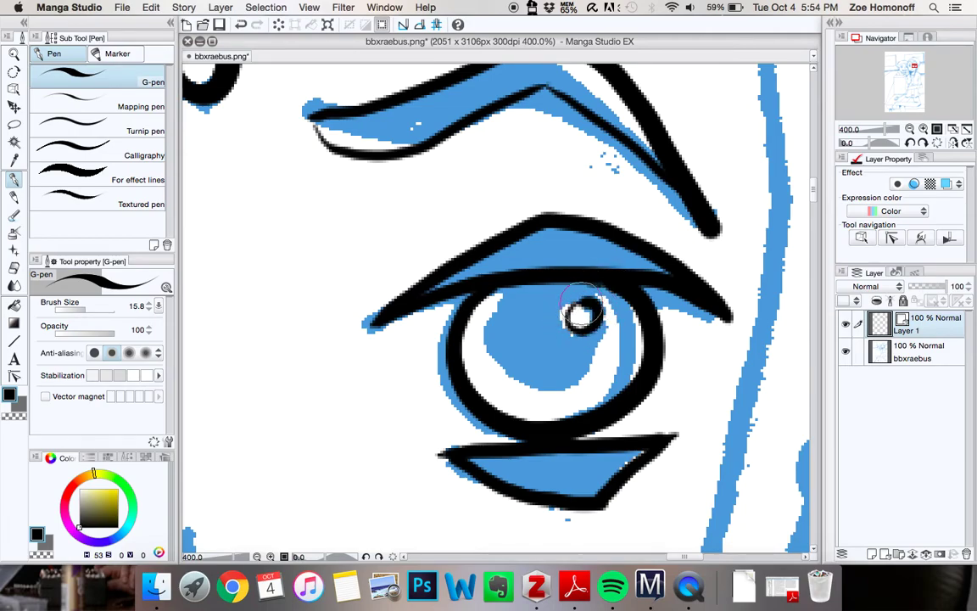
pyautogui.press('super+z')
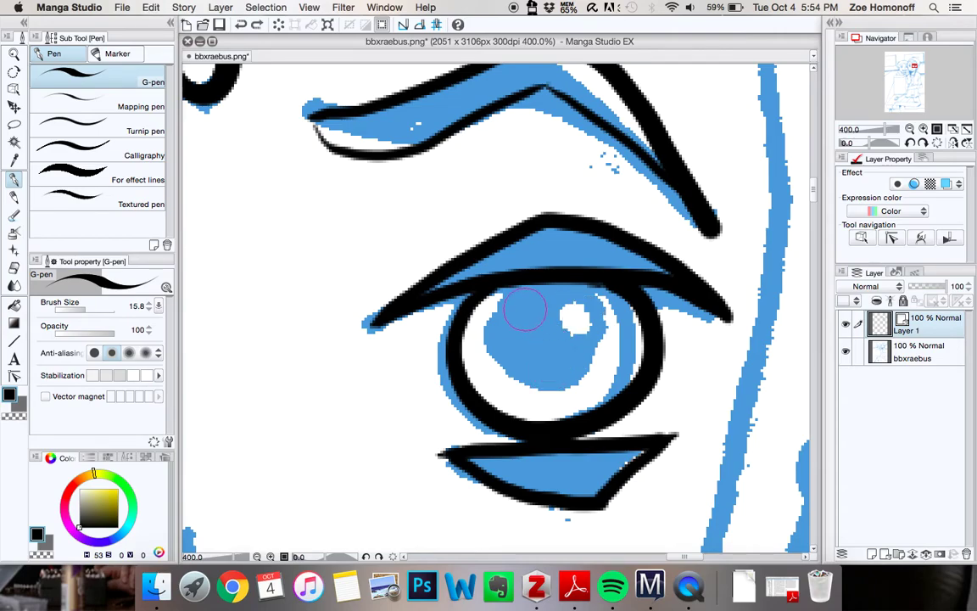
pyautogui.moveTo(517, 291)
pyautogui.mouseDown()
pyautogui.moveTo(495, 346)
pyautogui.moveTo(532, 380)
pyautogui.moveTo(580, 388)
pyautogui.moveTo(617, 326)
pyautogui.mouseUp()
pyautogui.press('super+z')
pyautogui.scroll(-5, 812, 198)
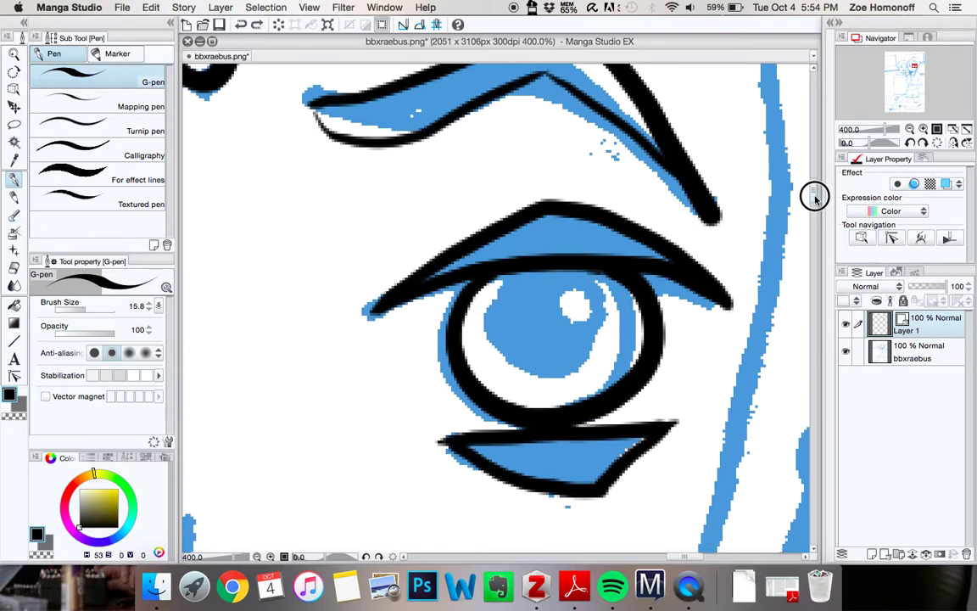
pyautogui.scroll(3, 812, 198)
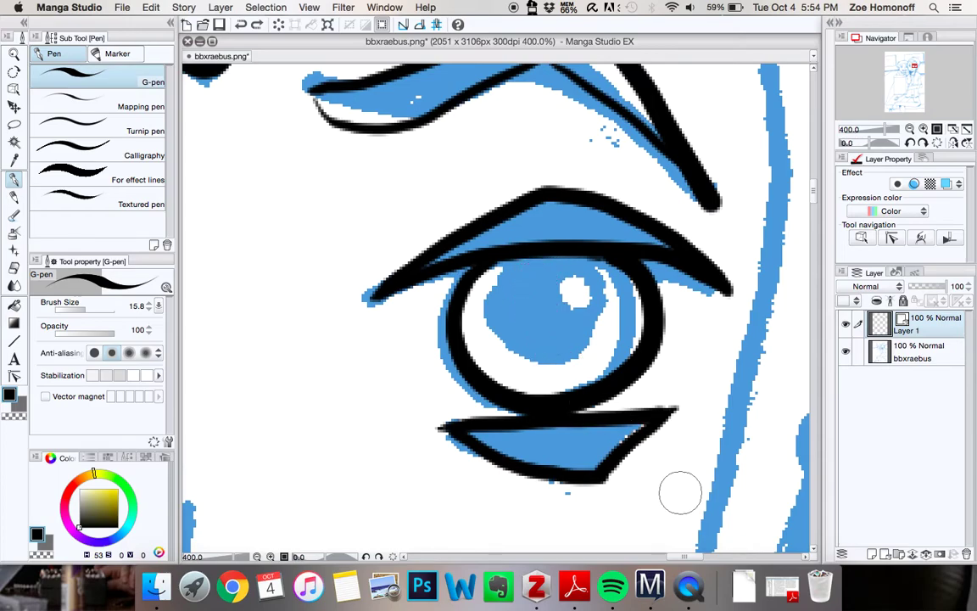
pyautogui.hscroll(3, 683, 557)
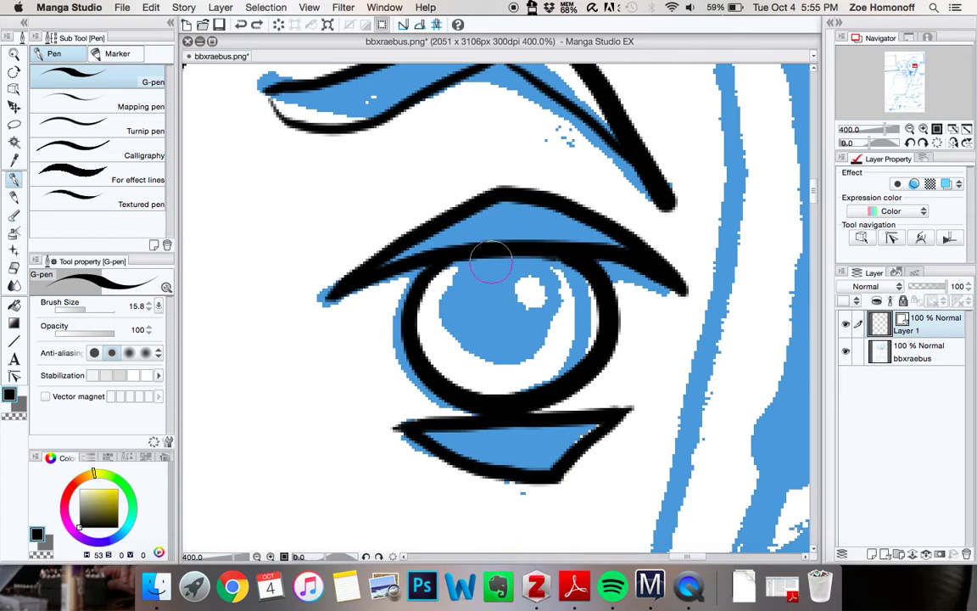
# - Ink the round pupil outline inside the iris of the hooded girl's eye on the right side of her face, redoing unsatisfactory strokes
pyautogui.moveTo(481, 265)
pyautogui.mouseDown()
pyautogui.moveTo(453, 286)
pyautogui.moveTo(463, 357)
pyautogui.moveTo(489, 269)
pyautogui.mouseUp()
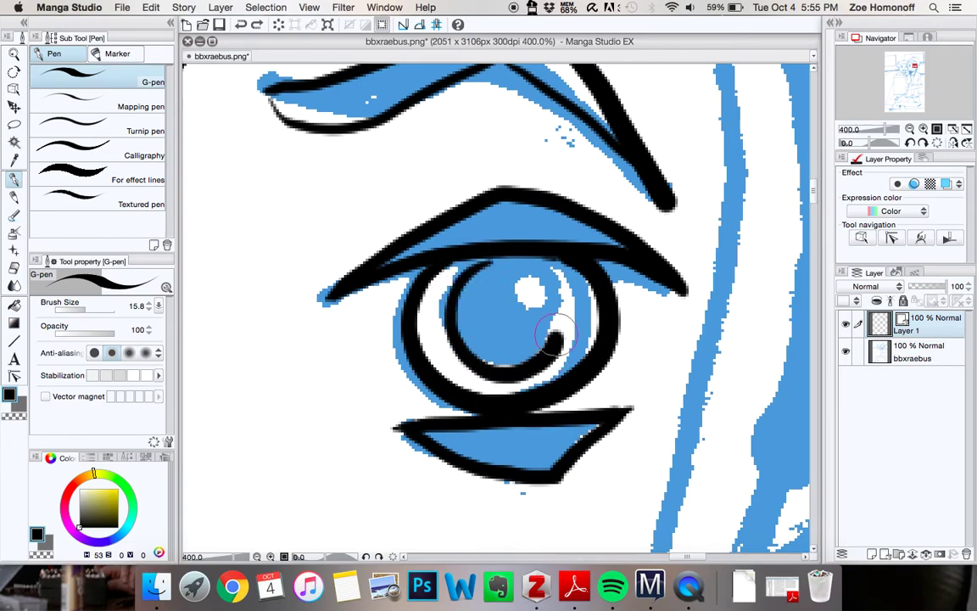
pyautogui.press('super+z')
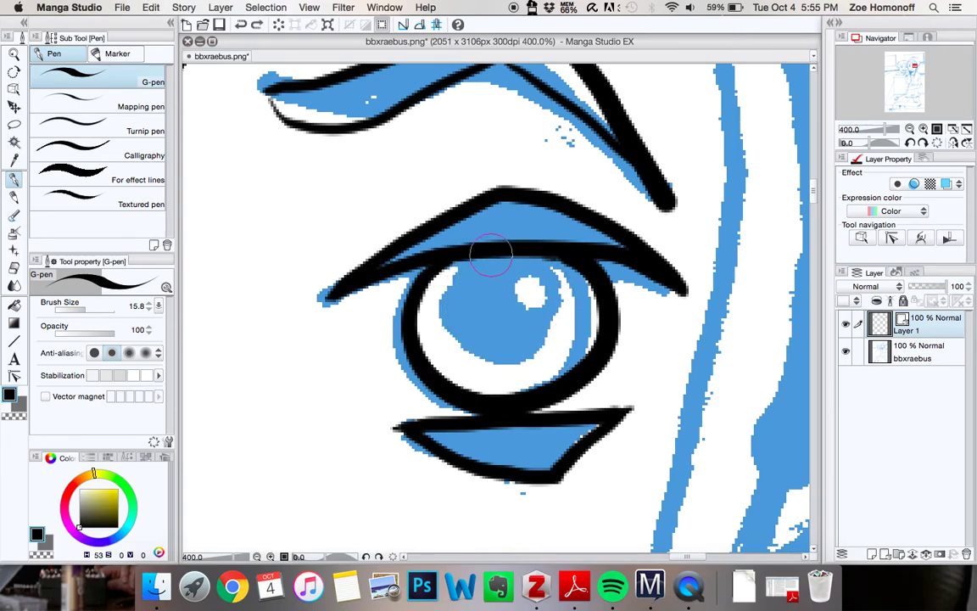
pyautogui.moveTo(467, 280)
pyautogui.mouseDown()
pyautogui.moveTo(514, 360)
pyautogui.moveTo(566, 296)
pyautogui.moveTo(531, 264)
pyautogui.moveTo(488, 281)
pyautogui.moveTo(472, 274)
pyautogui.moveTo(460, 288)
pyautogui.moveTo(468, 350)
pyautogui.moveTo(510, 357)
pyautogui.moveTo(560, 309)
pyautogui.moveTo(512, 256)
pyautogui.mouseUp()
pyautogui.press('super+z')
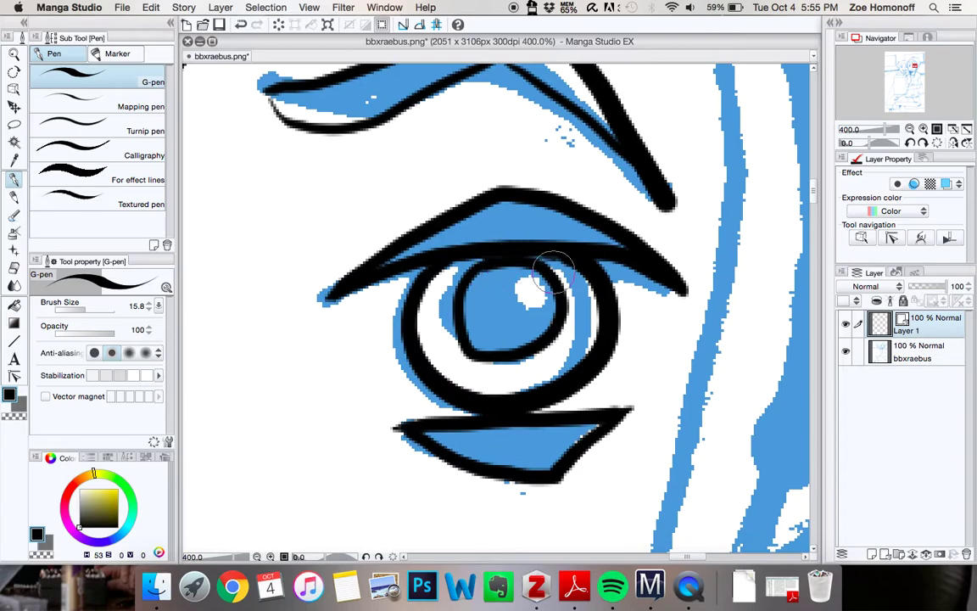
pyautogui.press('super+z')
pyautogui.moveTo(483, 264)
pyautogui.mouseDown()
pyautogui.moveTo(453, 311)
pyautogui.moveTo(524, 362)
pyautogui.moveTo(568, 286)
pyautogui.moveTo(512, 257)
pyautogui.moveTo(462, 270)
pyautogui.moveTo(440, 331)
pyautogui.moveTo(533, 366)
pyautogui.moveTo(559, 280)
pyautogui.moveTo(458, 283)
pyautogui.moveTo(476, 347)
pyautogui.moveTo(519, 256)
pyautogui.mouseUp()
pyautogui.press('super+z')
pyautogui.press('super+z')
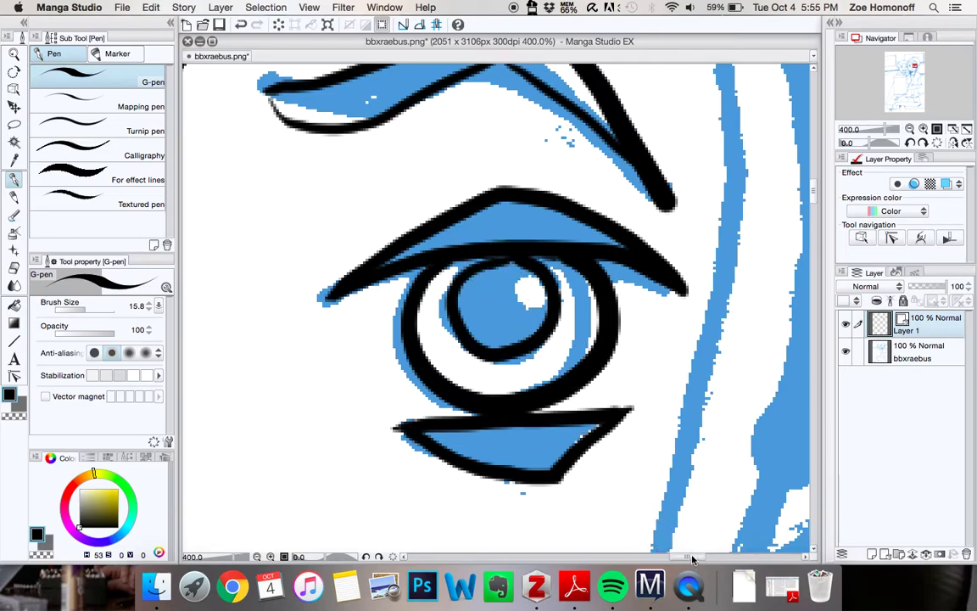
pyautogui.hscroll(-5, 690, 556)
pyautogui.hscroll(4, 688, 554)
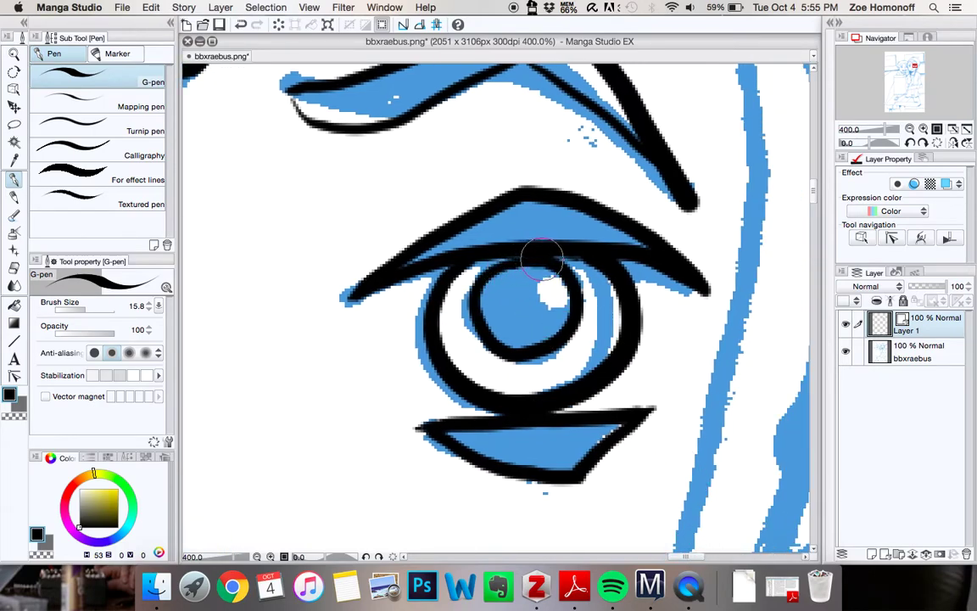
pyautogui.hscroll(-3, 706, 560)
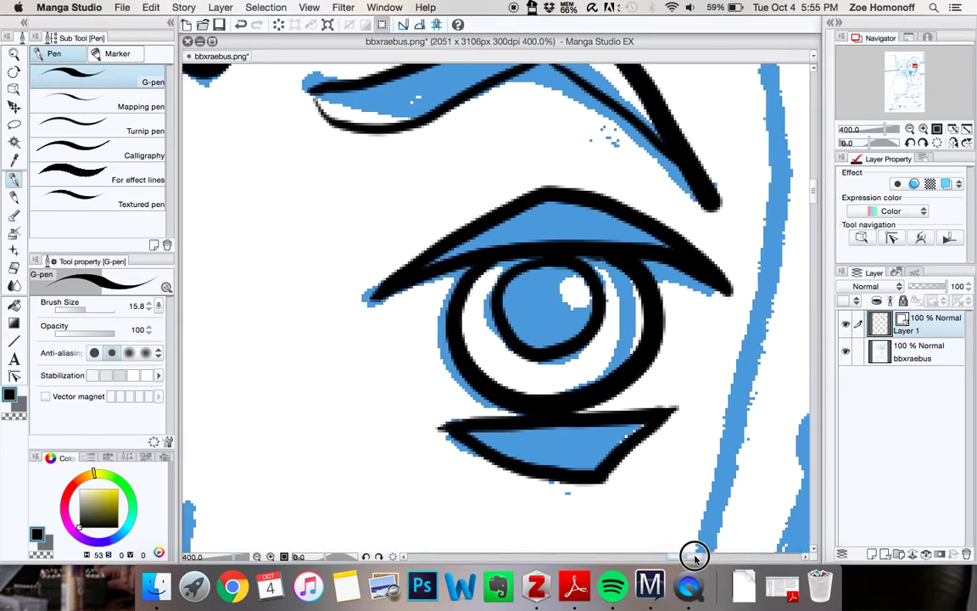
pyautogui.hscroll(-1, 692, 554)
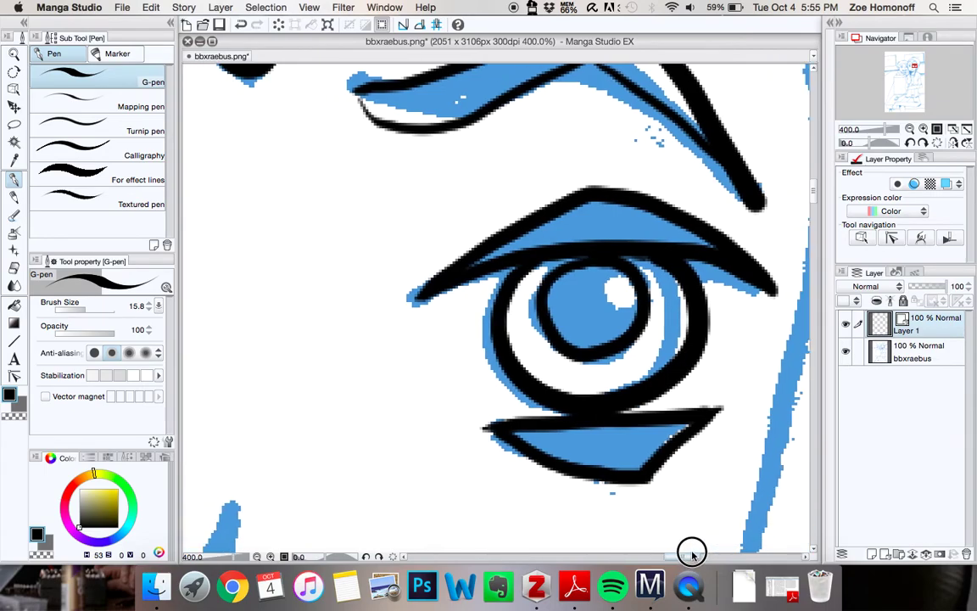
pyautogui.moveTo(691, 554); pyautogui.dragTo(654, 550)
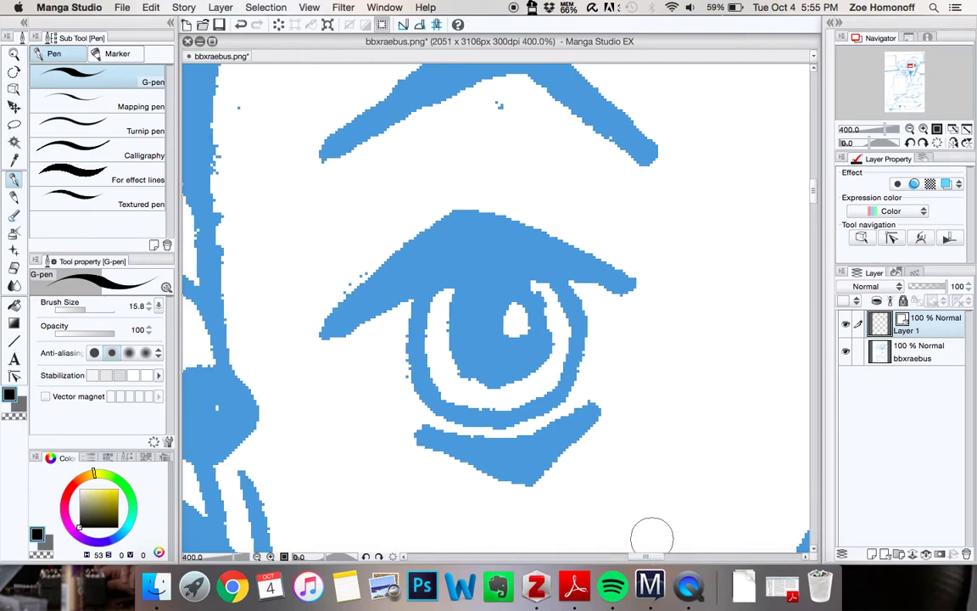
pyautogui.moveTo(327, 337)
pyautogui.mouseDown()
pyautogui.moveTo(393, 253)
pyautogui.moveTo(458, 203)
pyautogui.moveTo(600, 254)
pyautogui.moveTo(621, 273)
pyautogui.mouseUp()
pyautogui.scroll(-3, 621, 276)
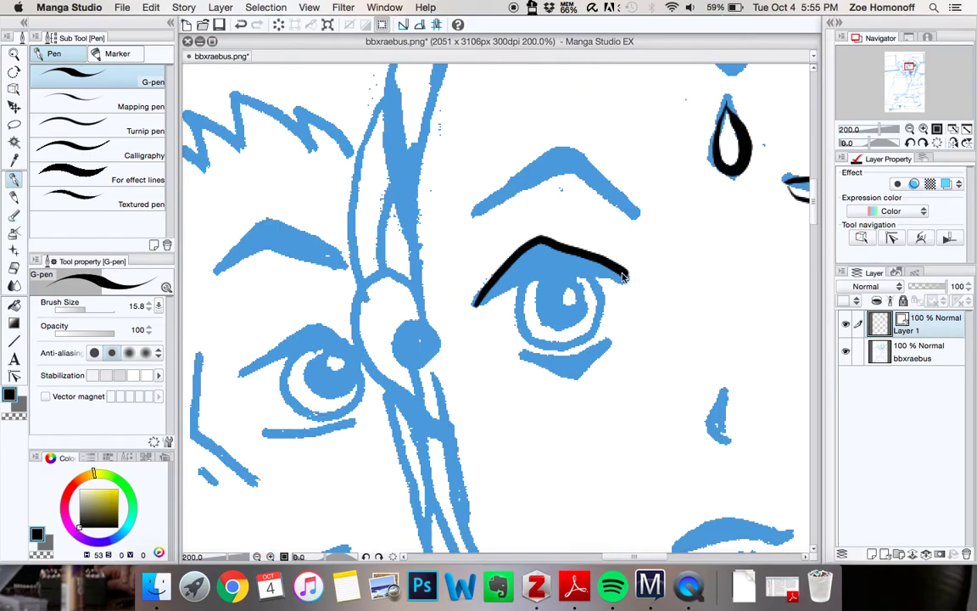
pyautogui.press('super+z')
# - Ink the upper eyelid on the left side of the hooded girl's face with an arched top stroke and a flatter lower stroke
pyautogui.moveTo(620, 557); pyautogui.dragTo(646, 558)
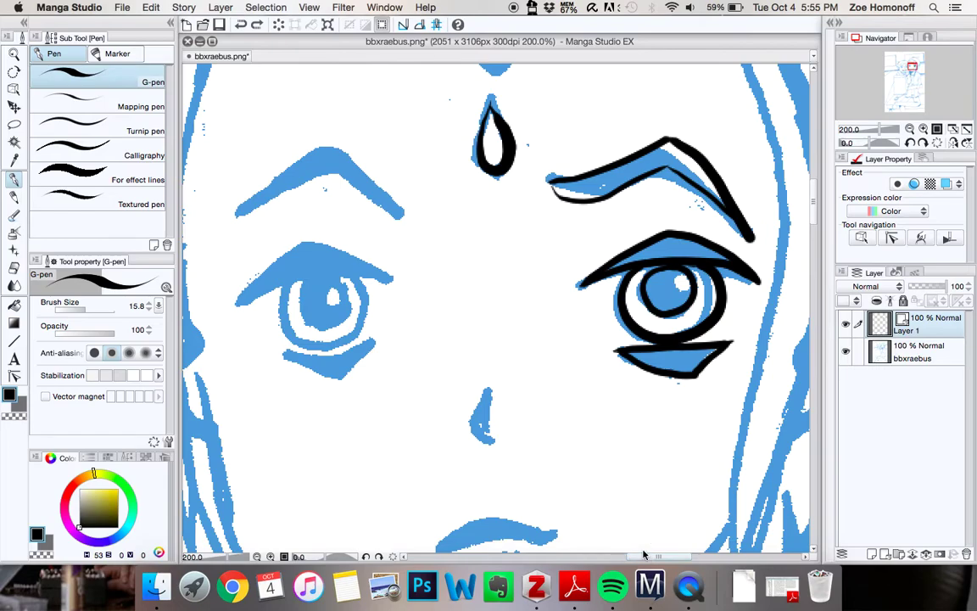
pyautogui.scroll(3, 643, 554)
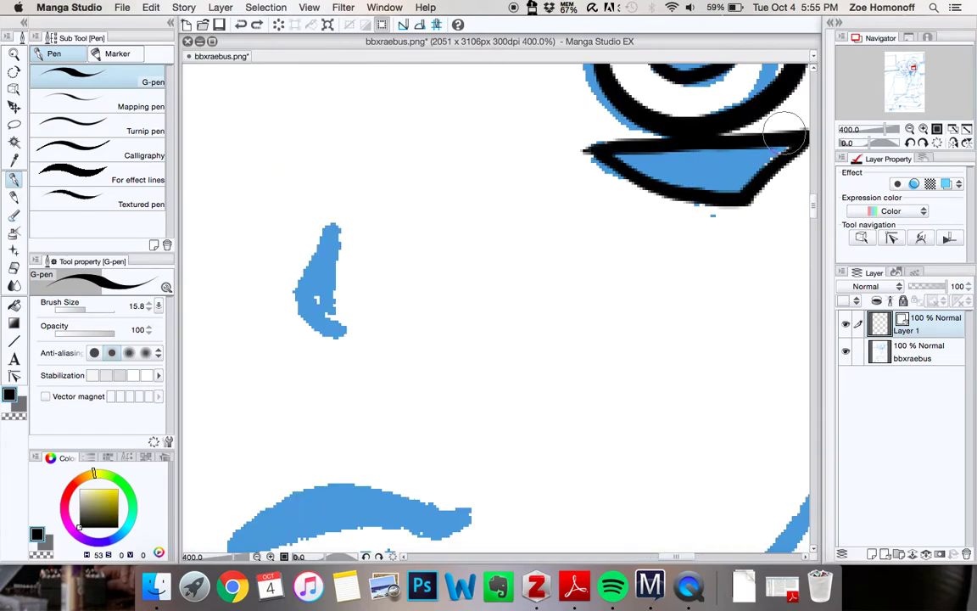
pyautogui.moveTo(814, 213); pyautogui.dragTo(811, 189)
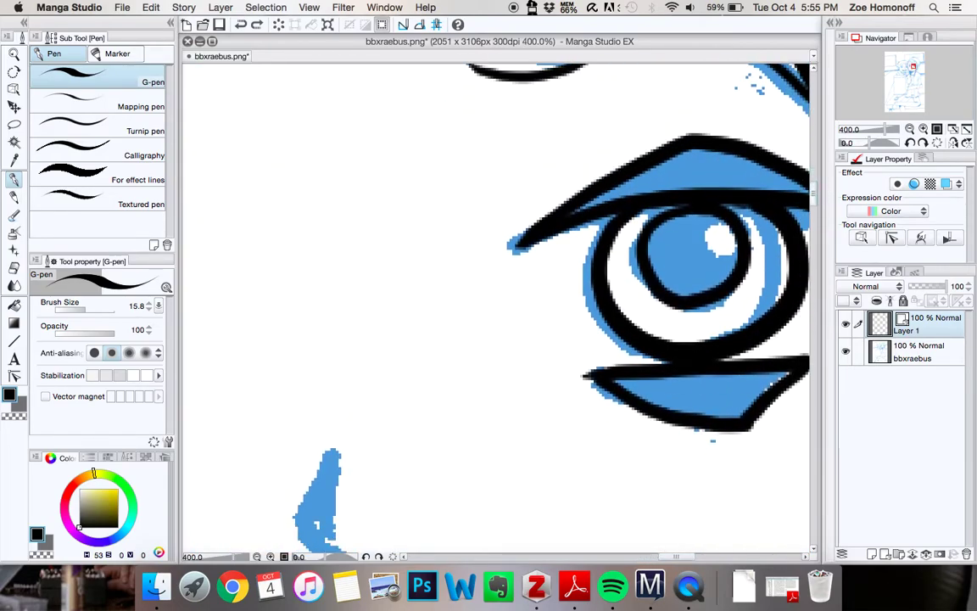
pyautogui.moveTo(670, 557)
pyautogui.mouseDown()
pyautogui.moveTo(647, 555)
pyautogui.moveTo(655, 557)
pyautogui.mouseUp()
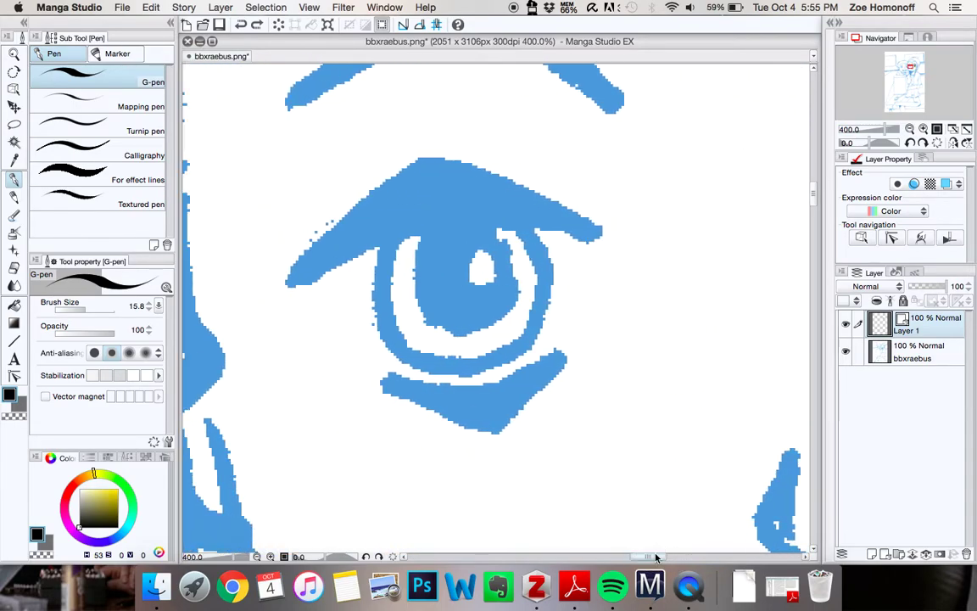
pyautogui.moveTo(290, 286)
pyautogui.mouseDown()
pyautogui.moveTo(345, 219)
pyautogui.moveTo(427, 161)
pyautogui.moveTo(579, 228)
pyautogui.mouseUp()
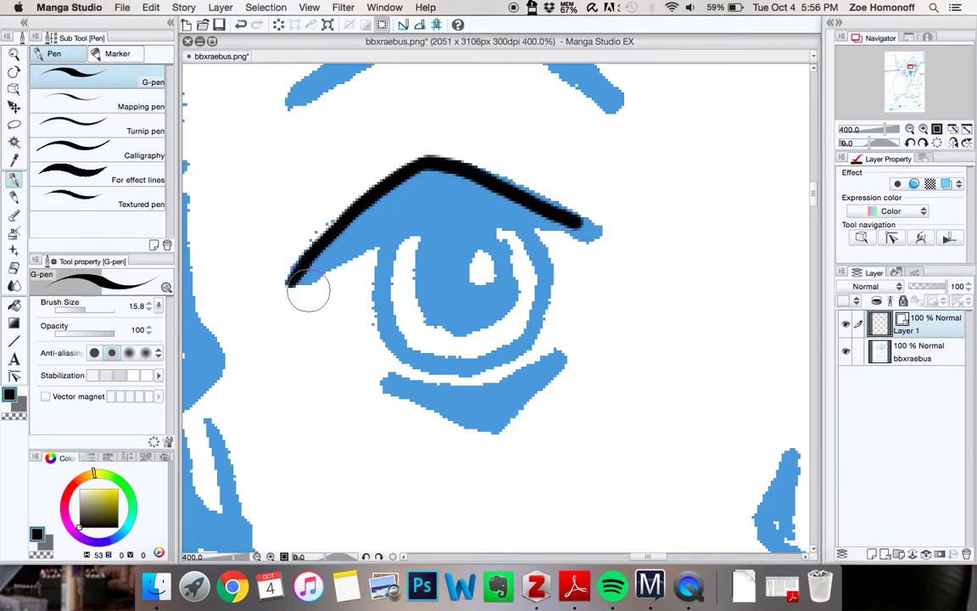
pyautogui.moveTo(292, 284)
pyautogui.mouseDown()
pyautogui.moveTo(381, 238)
pyautogui.moveTo(469, 222)
pyautogui.moveTo(593, 220)
pyautogui.mouseUp()
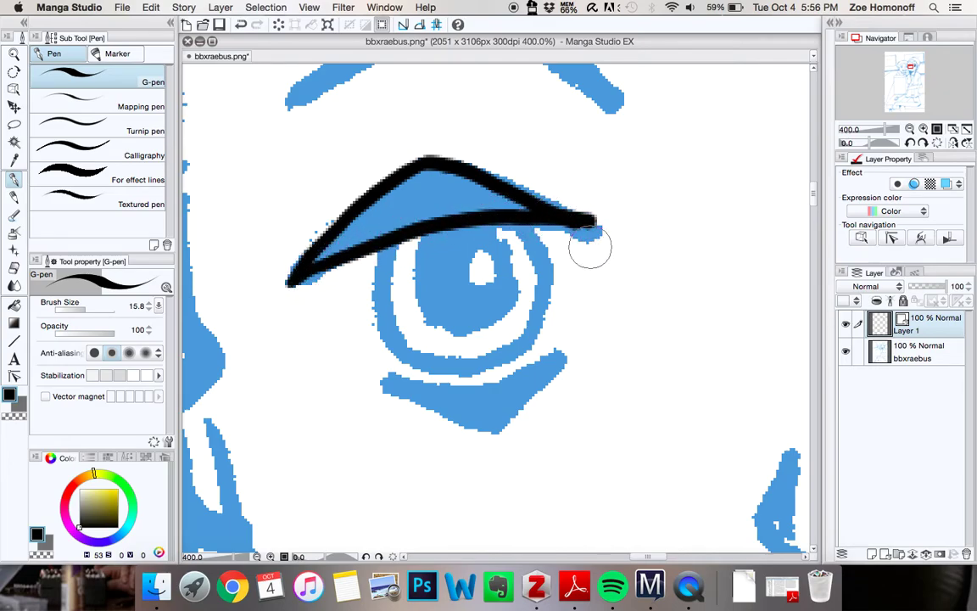
# - Ink the round iris outline under the new eyelid and the closed pointed shadow shape below it
pyautogui.moveTo(395, 244)
pyautogui.mouseDown()
pyautogui.moveTo(376, 297)
pyautogui.moveTo(404, 351)
pyautogui.moveTo(514, 347)
pyautogui.moveTo(486, 223)
pyautogui.mouseUp()
pyautogui.moveTo(397, 383)
pyautogui.mouseDown()
pyautogui.moveTo(388, 383)
pyautogui.moveTo(469, 374)
pyautogui.moveTo(595, 339)
pyautogui.mouseUp()
pyautogui.moveTo(392, 391)
pyautogui.mouseDown()
pyautogui.moveTo(500, 428)
pyautogui.moveTo(585, 340)
pyautogui.mouseUp()
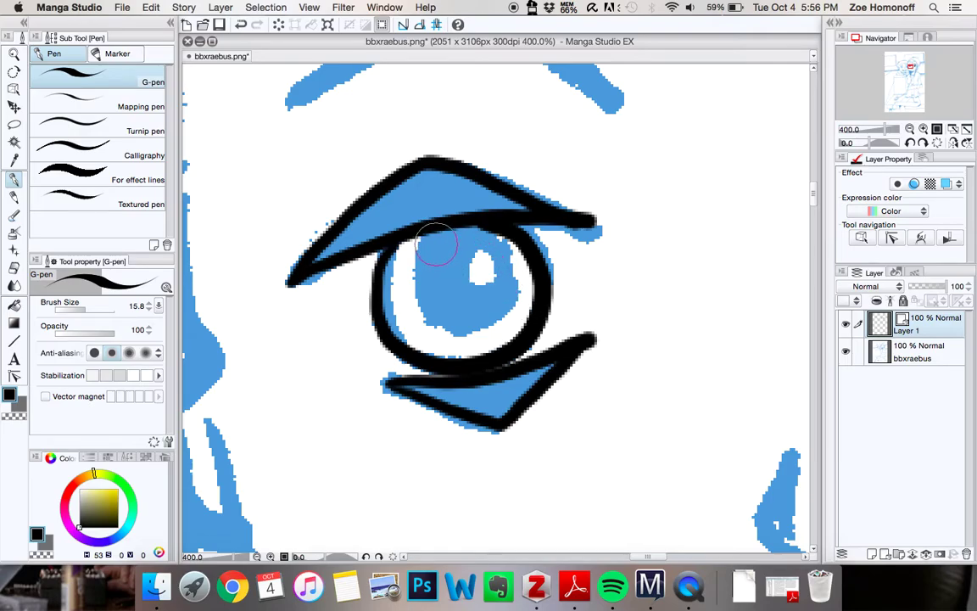
# - Ink the pupil outline inside the iris of the eye on the left side of her face, undoing unsatisfactory strokes
pyautogui.moveTo(433, 244)
pyautogui.mouseDown()
pyautogui.moveTo(416, 268)
pyautogui.moveTo(433, 317)
pyautogui.moveTo(495, 309)
pyautogui.moveTo(505, 252)
pyautogui.moveTo(474, 231)
pyautogui.moveTo(438, 241)
pyautogui.moveTo(424, 283)
pyautogui.mouseUp()
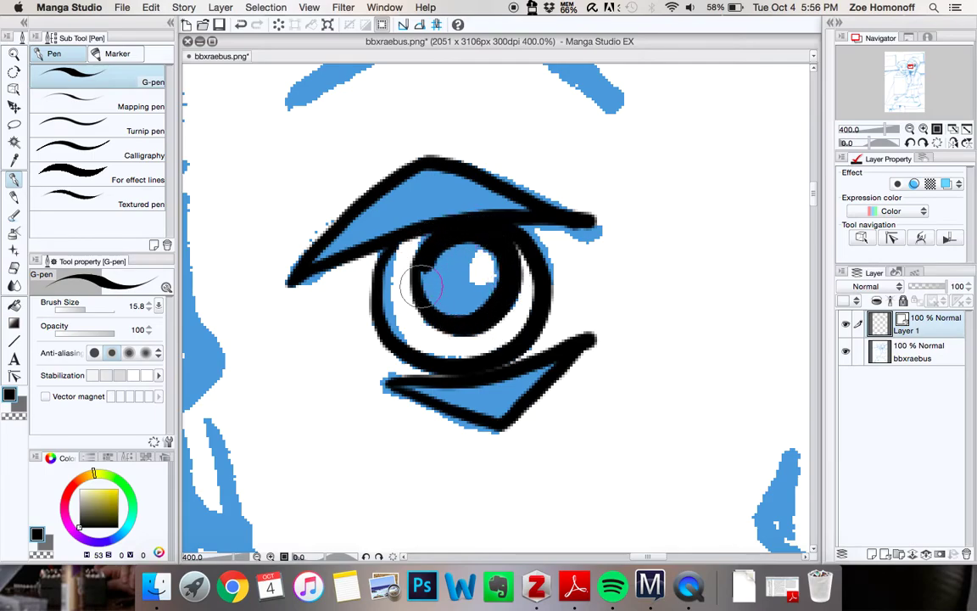
pyautogui.press('super+z')
pyautogui.moveTo(422, 243)
pyautogui.mouseDown()
pyautogui.moveTo(427, 304)
pyautogui.moveTo(467, 335)
pyautogui.moveTo(491, 241)
pyautogui.mouseUp()
pyautogui.press('super+z')
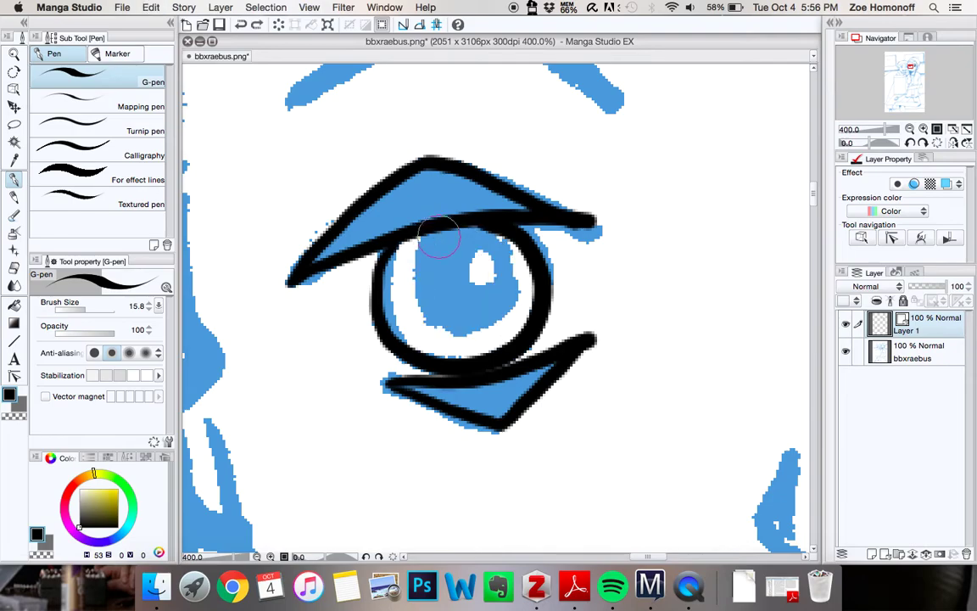
pyautogui.moveTo(429, 237)
pyautogui.mouseDown()
pyautogui.moveTo(413, 284)
pyautogui.moveTo(440, 322)
pyautogui.moveTo(485, 327)
pyautogui.moveTo(496, 269)
pyautogui.moveTo(477, 232)
pyautogui.moveTo(426, 239)
pyautogui.moveTo(415, 263)
pyautogui.moveTo(429, 300)
pyautogui.moveTo(463, 315)
pyautogui.moveTo(497, 288)
pyautogui.moveTo(487, 249)
pyautogui.moveTo(455, 235)
pyautogui.moveTo(431, 241)
pyautogui.moveTo(426, 253)
pyautogui.moveTo(427, 240)
pyautogui.moveTo(415, 263)
pyautogui.moveTo(433, 307)
pyautogui.moveTo(486, 246)
pyautogui.mouseUp()
pyautogui.press('super+z')
pyautogui.press('super+z')
pyautogui.press('super+z')
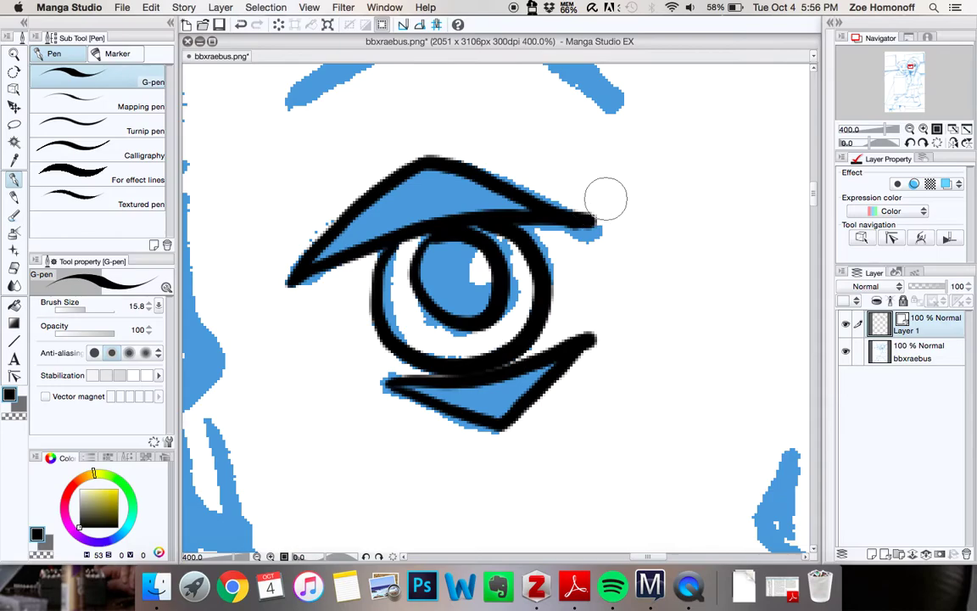
# - Ink the hooded girl's nose as one tapered line hooking outward at its base, redoing unsatisfactory strokes
pyautogui.scroll(-4, 598, 197)
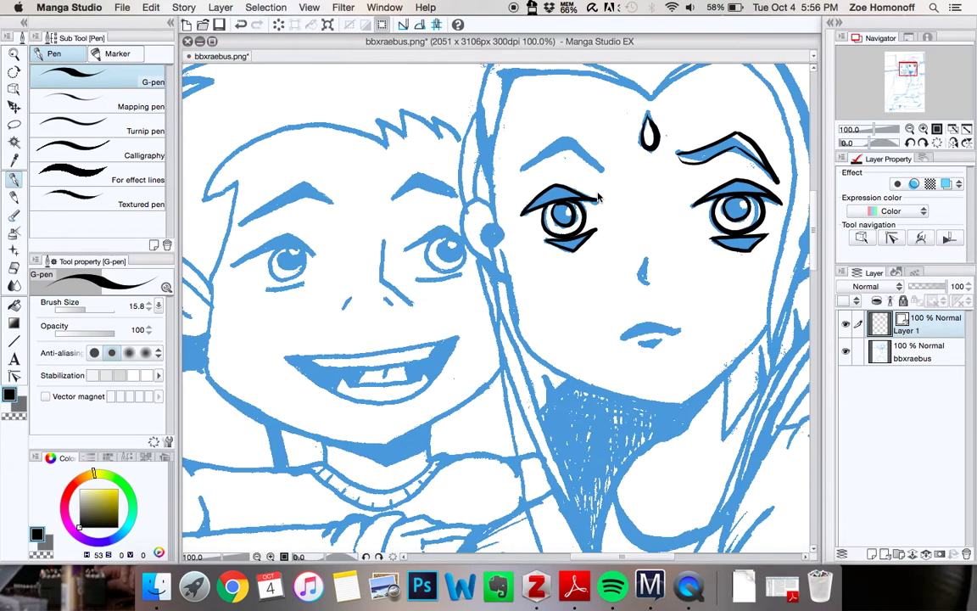
pyautogui.scroll(2, 598, 197)
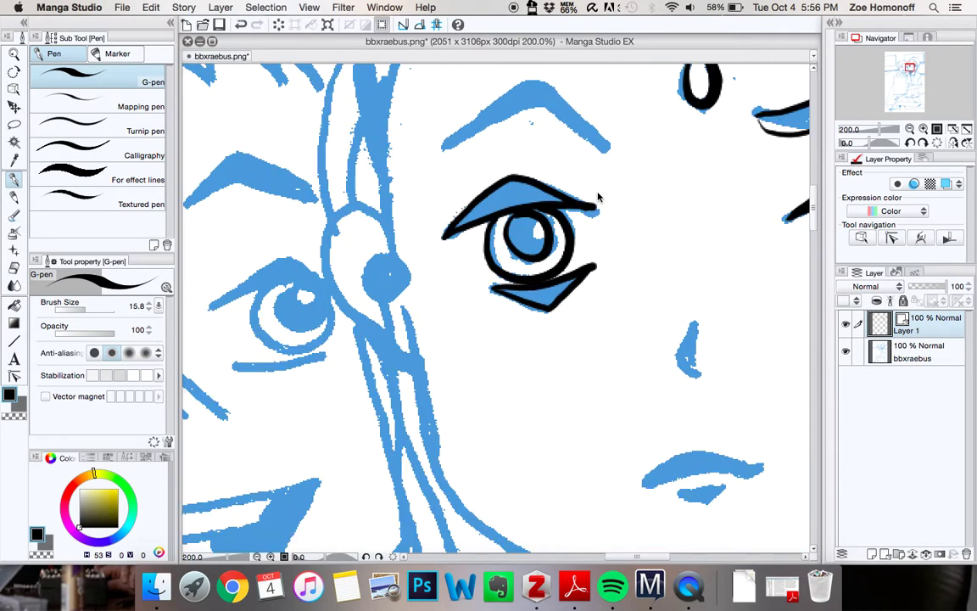
pyautogui.scroll(2, 765, 326)
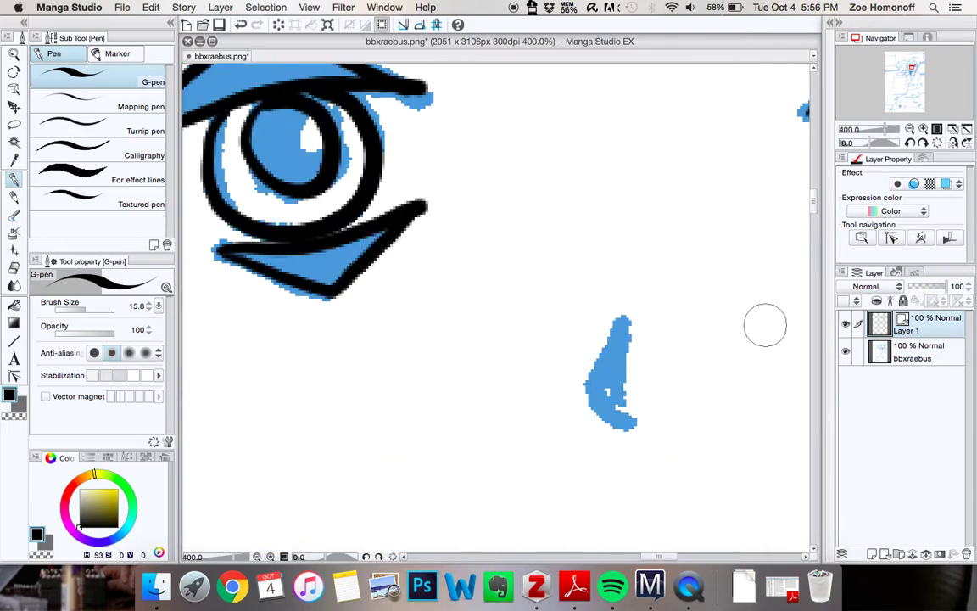
pyautogui.scroll(-3, 575, 354)
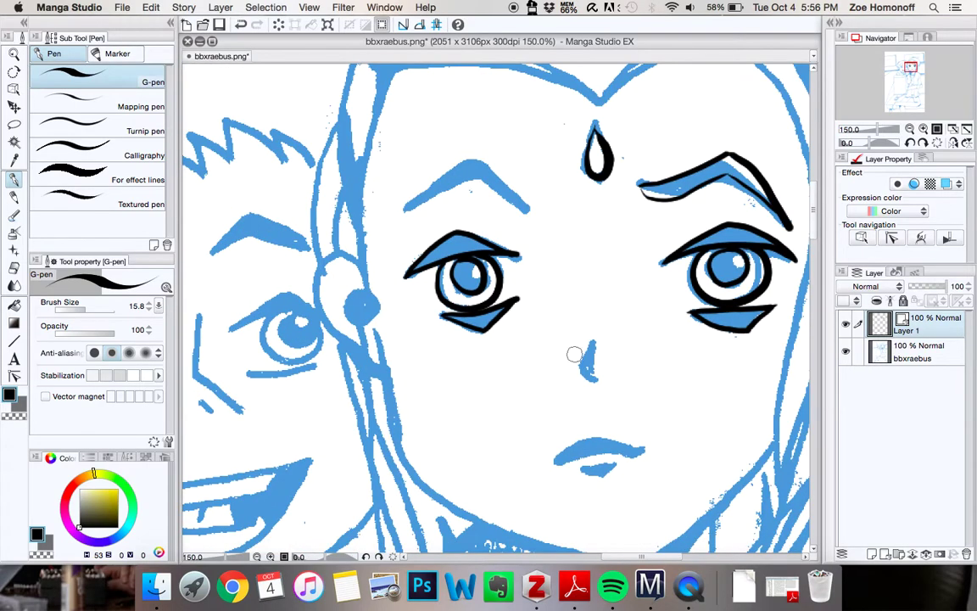
pyautogui.scroll(1, 574, 355)
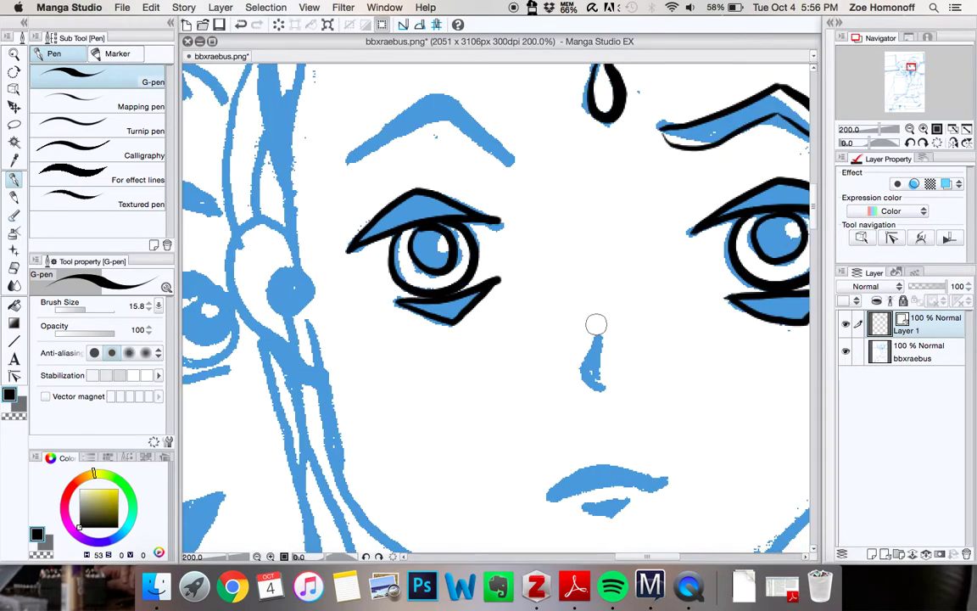
pyautogui.moveTo(599, 337)
pyautogui.mouseDown()
pyautogui.moveTo(585, 370)
pyautogui.moveTo(594, 383)
pyautogui.mouseUp()
pyautogui.press('super+z')
pyautogui.moveTo(593, 318); pyautogui.dragTo(586, 360)
pyautogui.press('super+z')
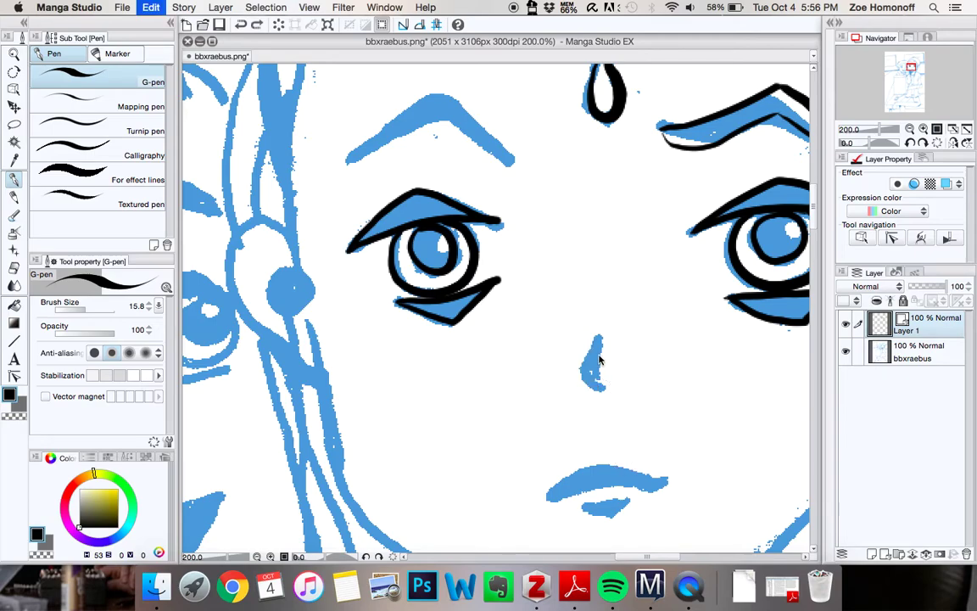
pyautogui.moveTo(598, 324)
pyautogui.mouseDown()
pyautogui.moveTo(582, 385)
pyautogui.moveTo(617, 400)
pyautogui.mouseUp()
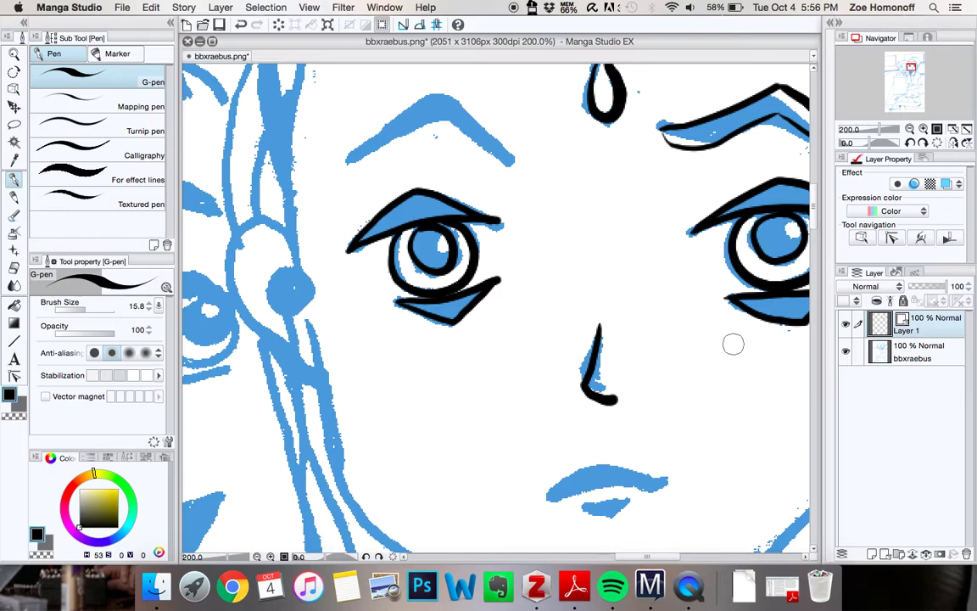
# - Ink the peaked upper edge and hooked inner end of the eyebrow on the left side of her face, redoing rejected strokes
pyautogui.scroll(3, 810, 186)
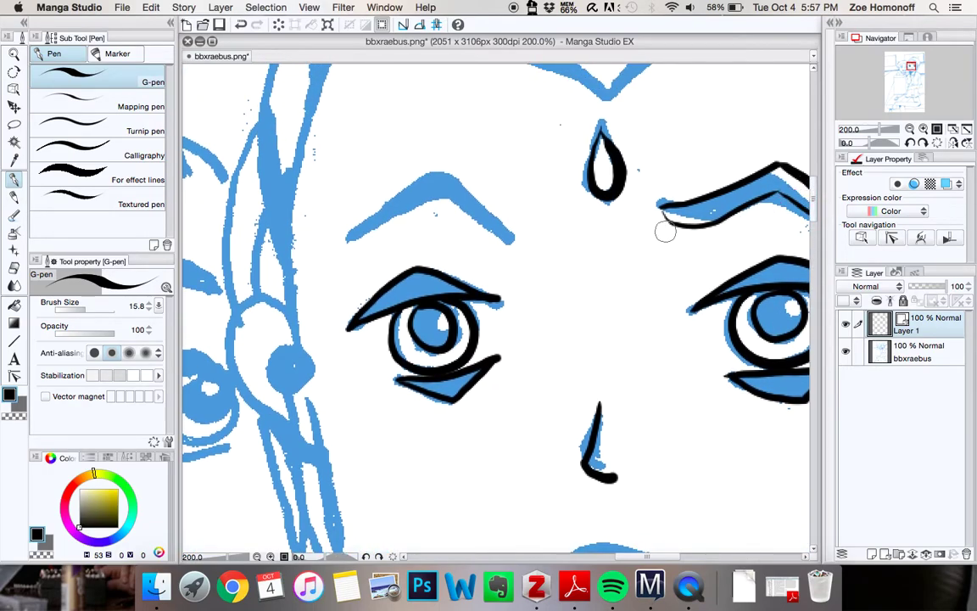
pyautogui.moveTo(506, 251)
pyautogui.mouseDown()
pyautogui.moveTo(515, 218)
pyautogui.moveTo(397, 158)
pyautogui.moveTo(332, 205)
pyautogui.moveTo(338, 233)
pyautogui.mouseUp()
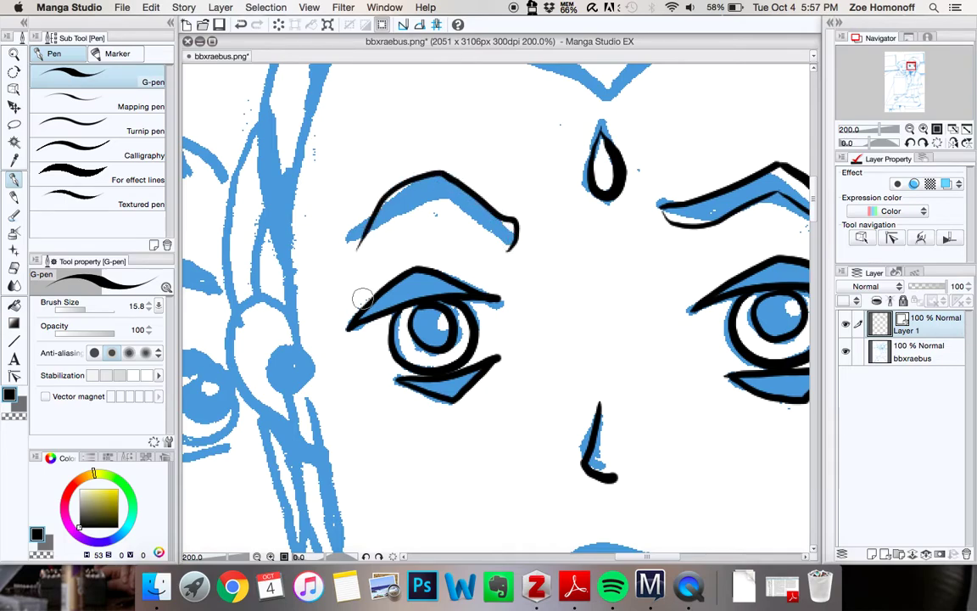
pyautogui.hotkey('ctrl', 'z')
pyautogui.scroll(2, 357, 323)
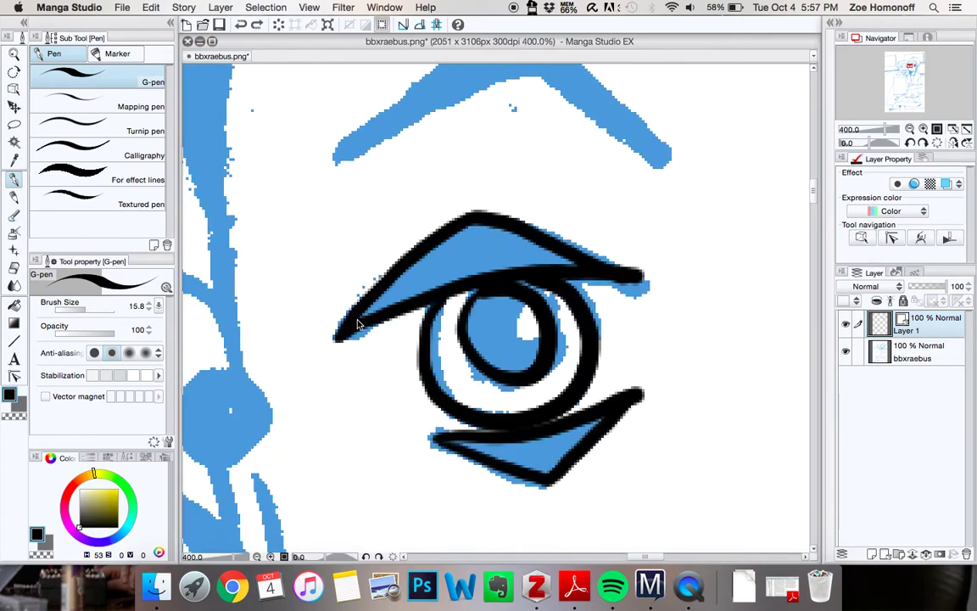
pyautogui.scroll(-2, 357, 324)
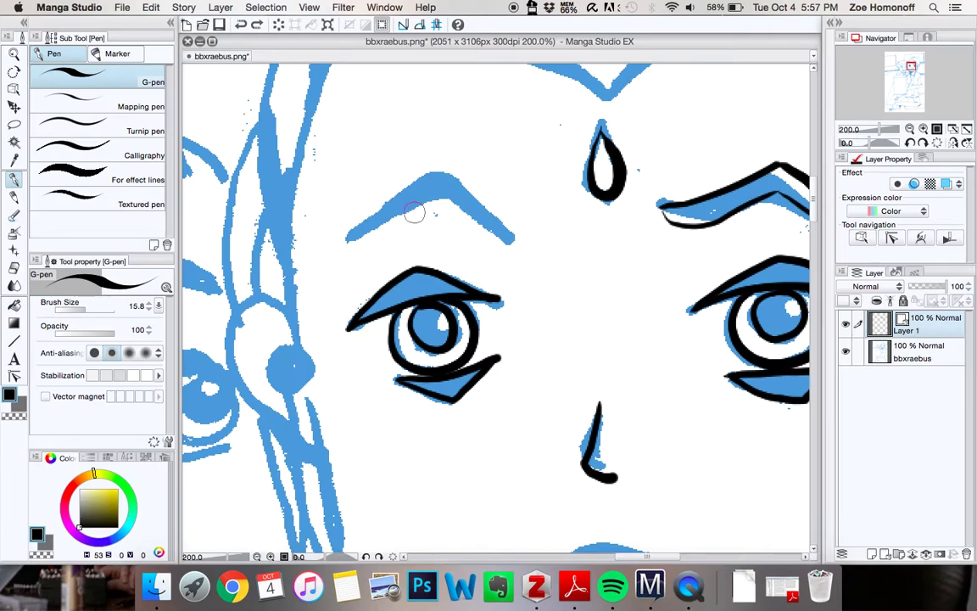
pyautogui.moveTo(346, 236)
pyautogui.mouseDown()
pyautogui.moveTo(430, 172)
pyautogui.moveTo(443, 193)
pyautogui.moveTo(506, 225)
pyautogui.mouseUp()
pyautogui.press('super+z')
pyautogui.moveTo(346, 234)
pyautogui.mouseDown()
pyautogui.moveTo(398, 194)
pyautogui.moveTo(436, 180)
pyautogui.moveTo(526, 234)
pyautogui.moveTo(506, 248)
pyautogui.mouseUp()
# - Ink the lower edge of the same eyebrow from its outer tip to the inner end, undoing stray strokes
pyautogui.moveTo(346, 241)
pyautogui.mouseDown()
pyautogui.moveTo(433, 214)
pyautogui.moveTo(462, 234)
pyautogui.mouseUp()
pyautogui.press('super+z')
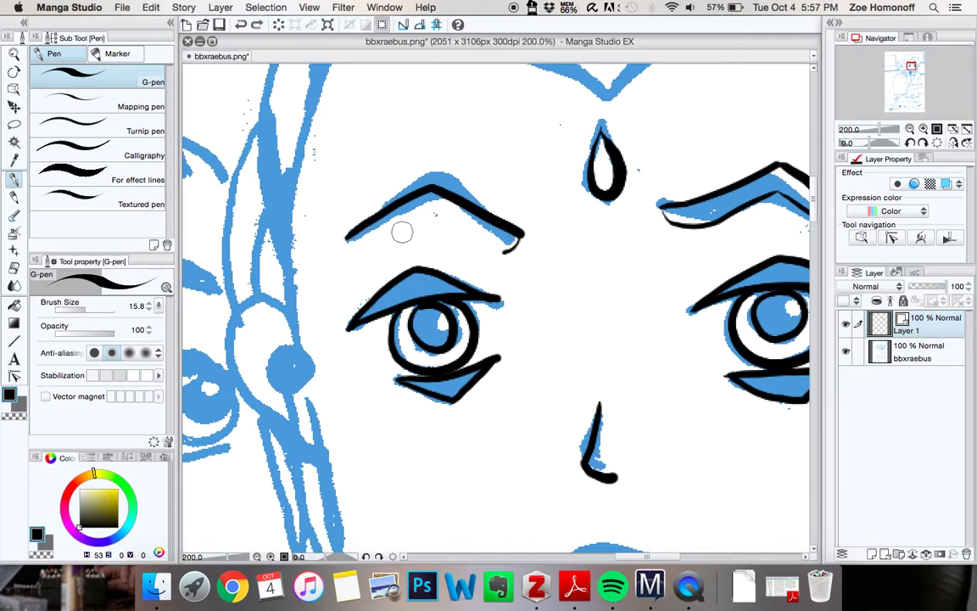
pyautogui.moveTo(350, 237); pyautogui.dragTo(422, 208)
pyautogui.press('super+z')
pyautogui.moveTo(348, 239); pyautogui.dragTo(427, 211)
pyautogui.press('super+z')
pyautogui.moveTo(347, 239)
pyautogui.mouseDown()
pyautogui.moveTo(429, 185)
pyautogui.moveTo(432, 212)
pyautogui.moveTo(516, 251)
pyautogui.mouseUp()
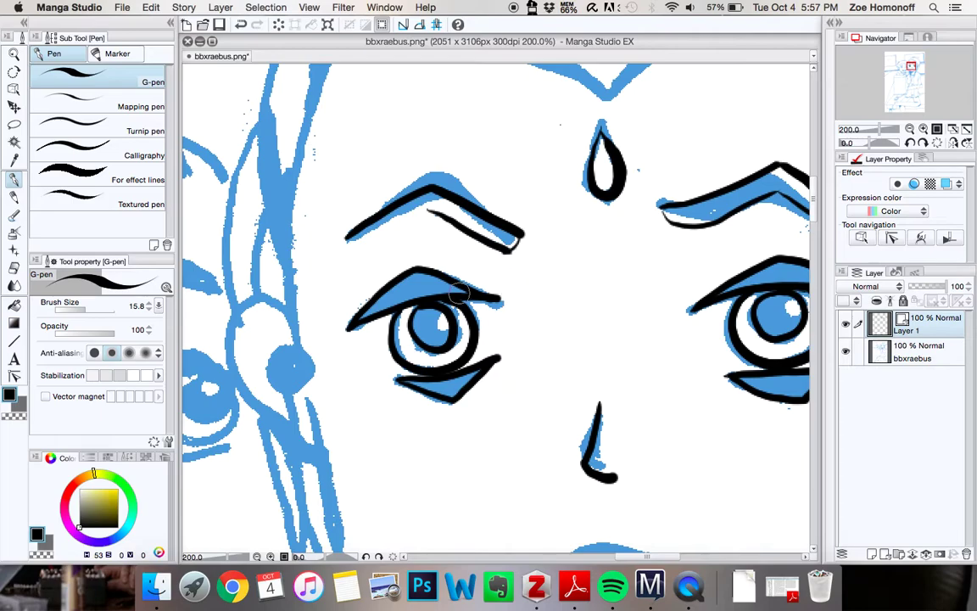
pyautogui.moveTo(359, 229); pyautogui.dragTo(429, 183)
pyautogui.press('super+z')
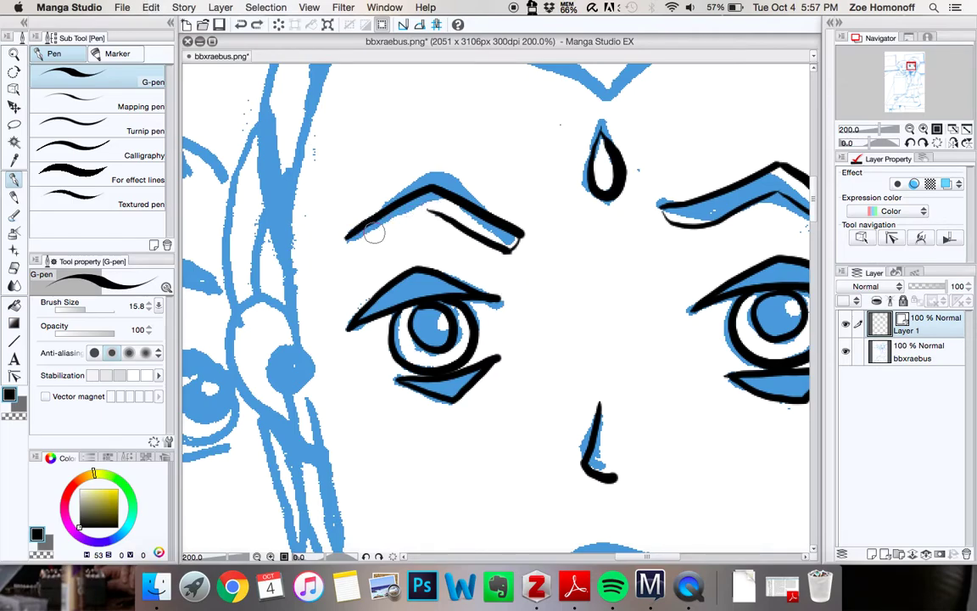
pyautogui.moveTo(346, 237)
pyautogui.mouseDown()
pyautogui.moveTo(424, 212)
pyautogui.moveTo(517, 246)
pyautogui.mouseUp()
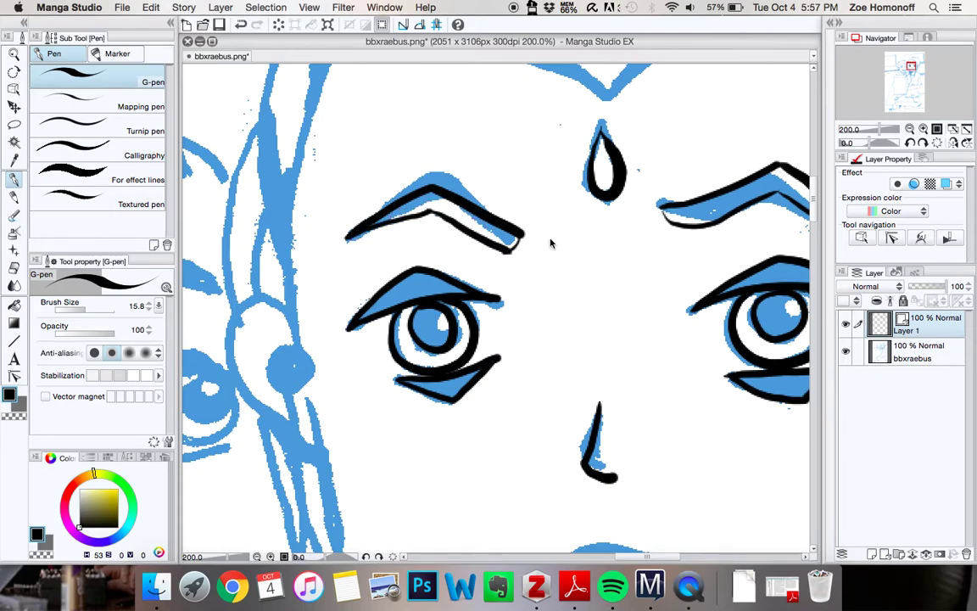
pyautogui.scroll(2, 549, 243)
pyautogui.scroll(-3, 550, 244)
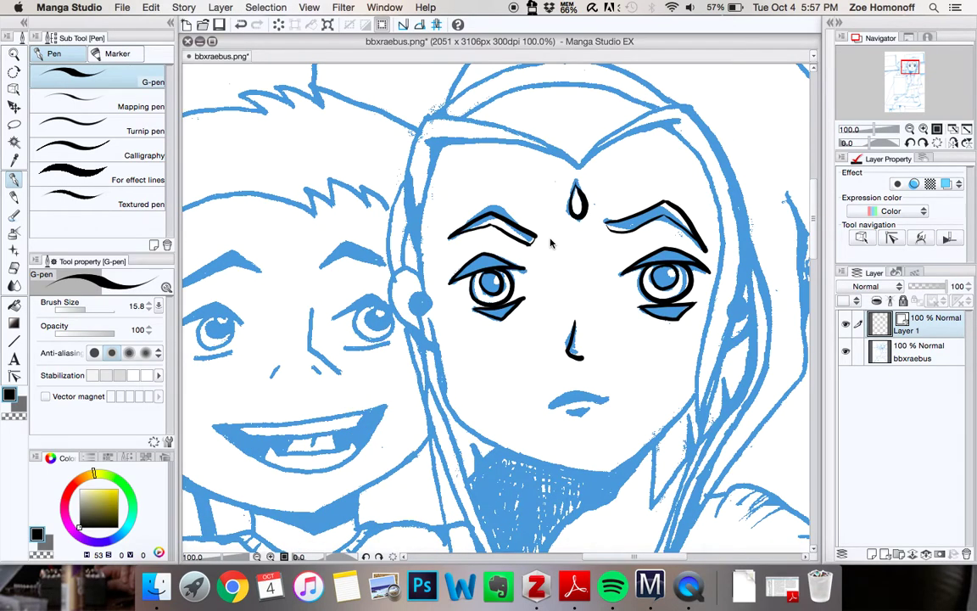
# - Ink the hooded girl's curved mouth line and the short lower-lip mark beneath it, undoing unsatisfactory strokes
pyautogui.scroll(1, 549, 243)
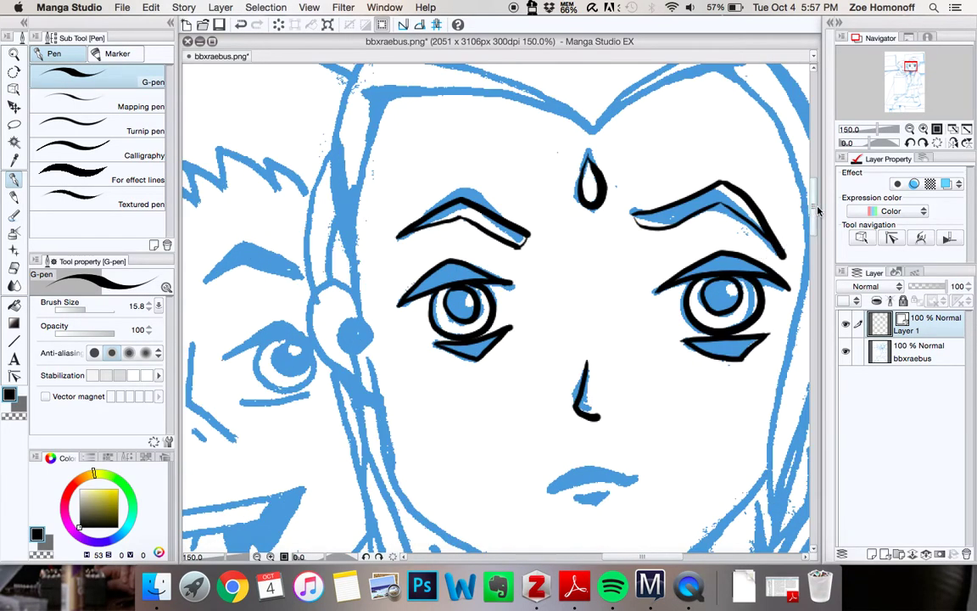
pyautogui.moveTo(813, 218); pyautogui.dragTo(810, 241)
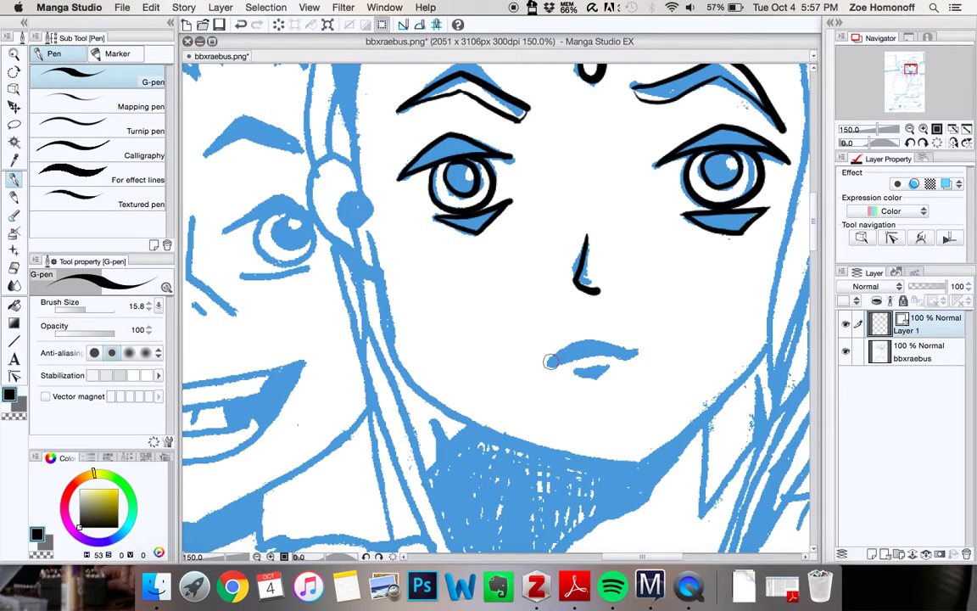
pyautogui.moveTo(551, 362)
pyautogui.mouseDown()
pyautogui.moveTo(588, 342)
pyautogui.moveTo(644, 346)
pyautogui.mouseUp()
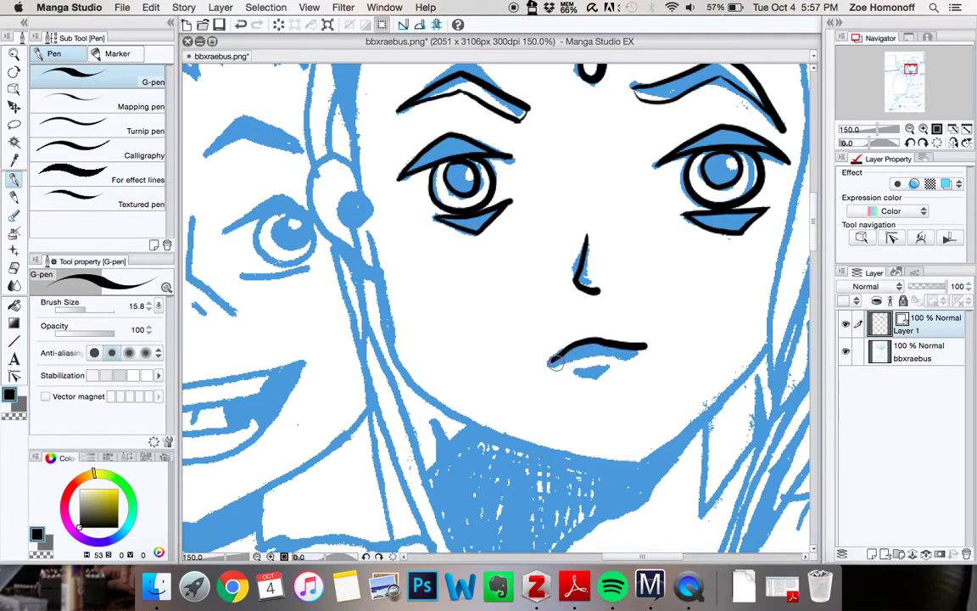
pyautogui.moveTo(556, 359); pyautogui.dragTo(624, 346)
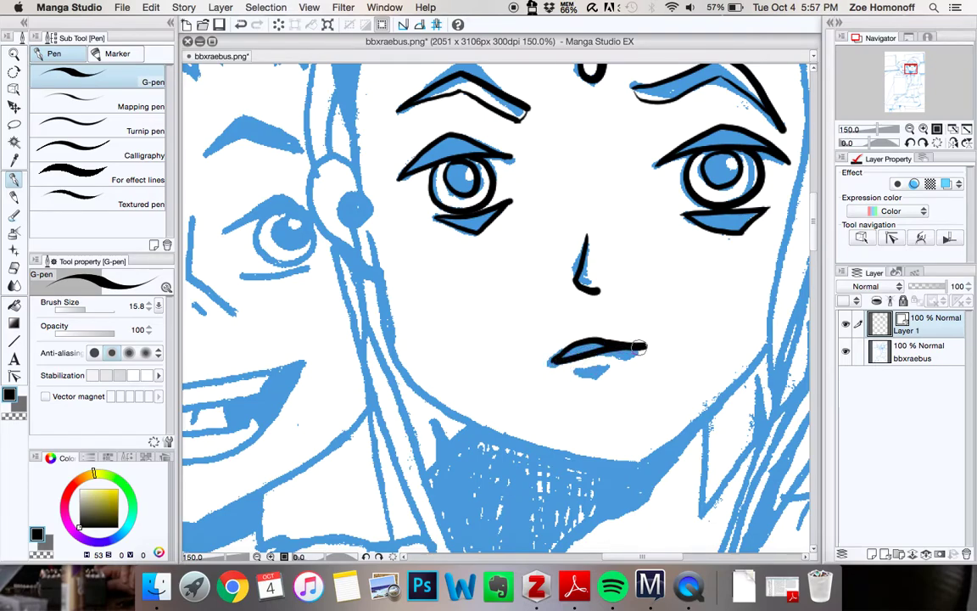
pyautogui.press('super+z')
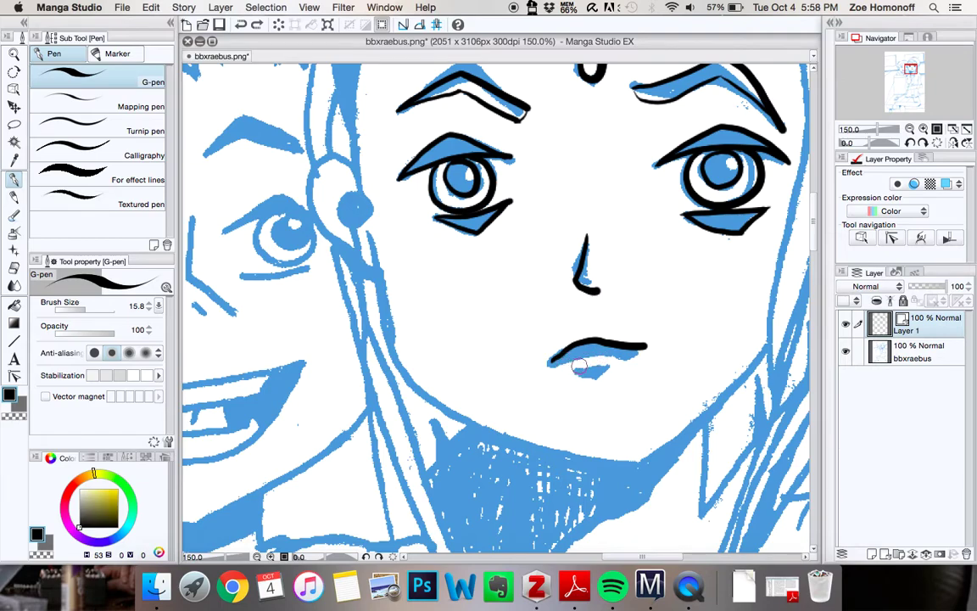
pyautogui.moveTo(576, 367); pyautogui.dragTo(599, 366)
pyautogui.press('super+z')
pyautogui.moveTo(576, 373); pyautogui.dragTo(609, 366)
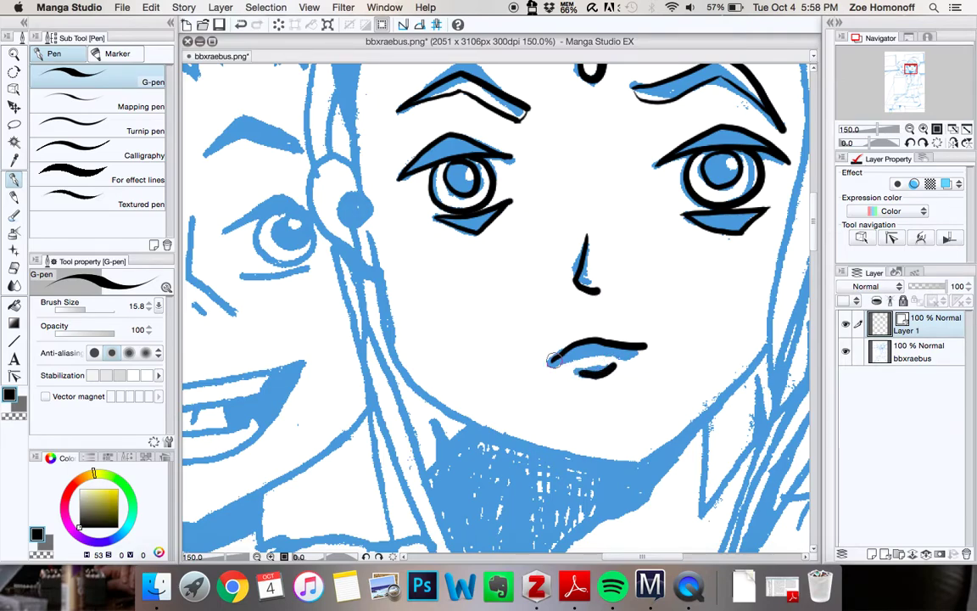
# - Ink the lower edge of the upper lip from the mouth's left corner to its right half, redoing rejected strokes
pyautogui.moveTo(552, 363); pyautogui.dragTo(612, 347)
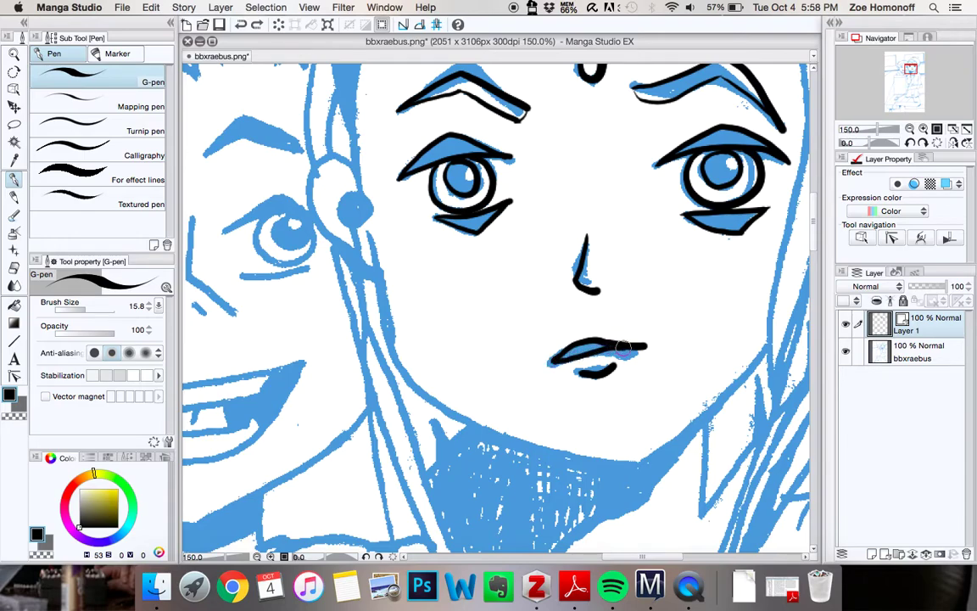
pyautogui.press('super+z')
pyautogui.moveTo(554, 360); pyautogui.dragTo(616, 347)
pyautogui.press('super+z')
pyautogui.moveTo(571, 359); pyautogui.dragTo(612, 349)
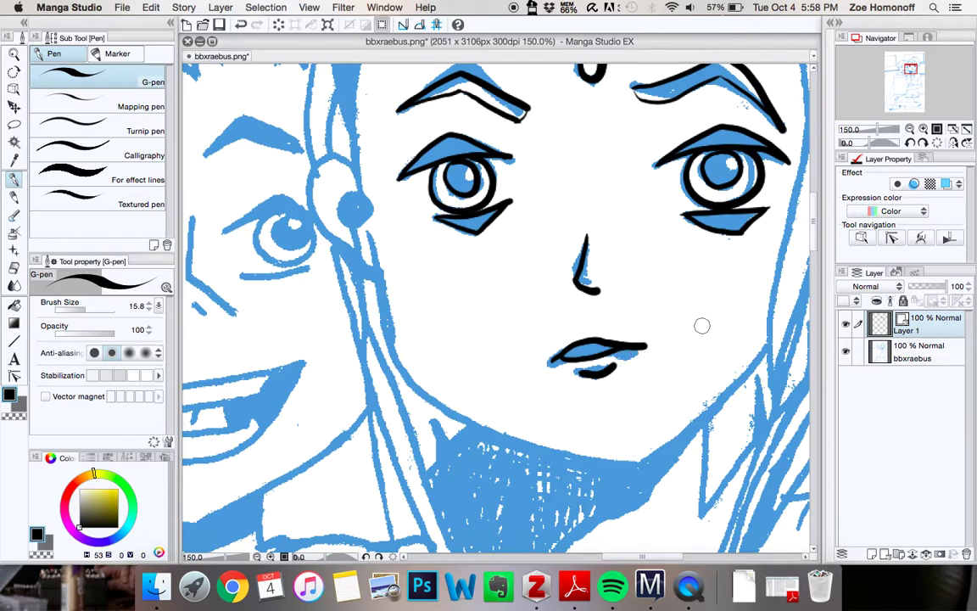
# - Ink the upper and lower edges of the hairline from the forehead peak to the right temple, redoing the lower edge and undoing a stray stroke
pyautogui.scroll(5, 812, 228)
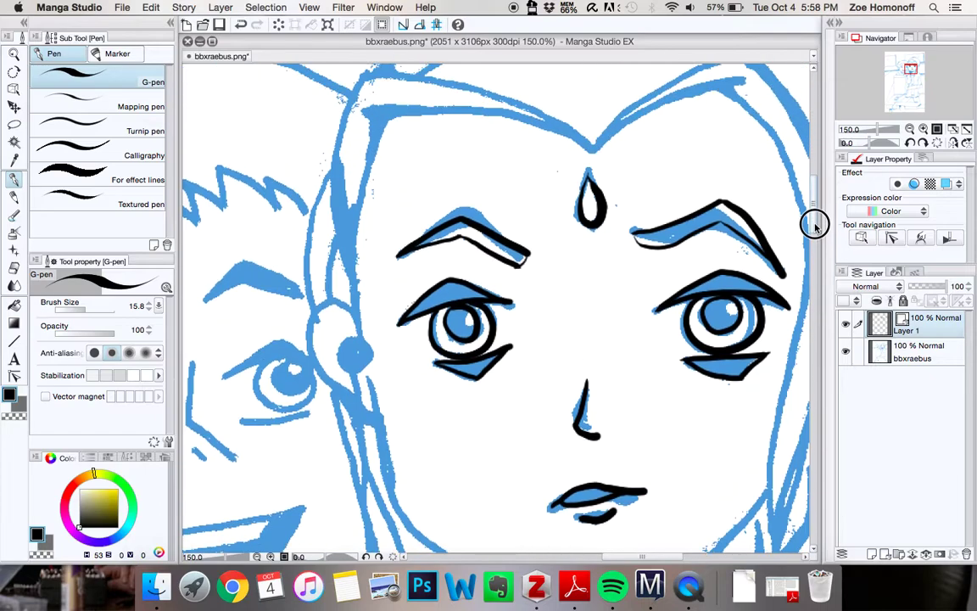
pyautogui.scroll(2, 812, 219)
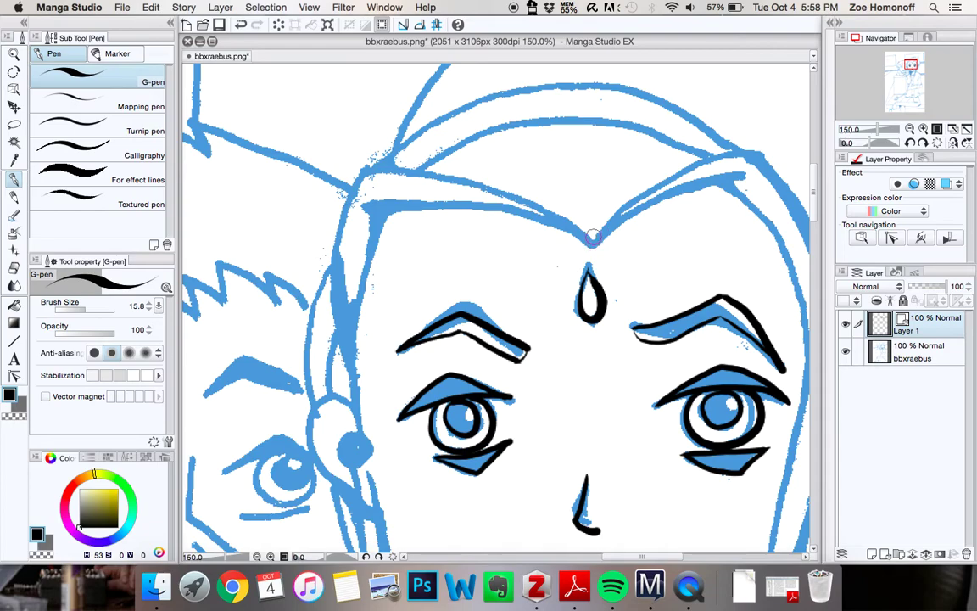
pyautogui.scroll(-2, 597, 236)
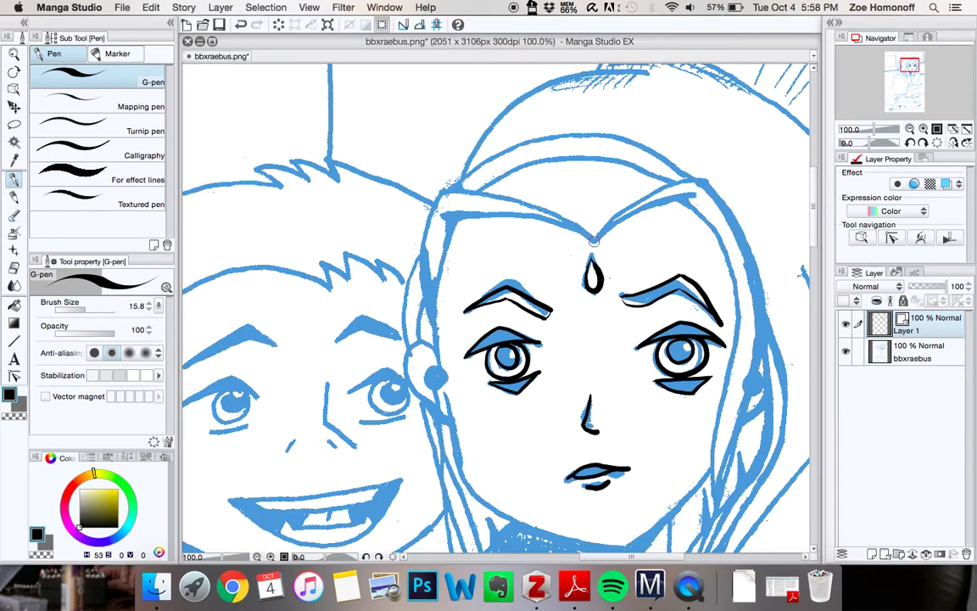
pyautogui.moveTo(603, 225)
pyautogui.mouseDown()
pyautogui.moveTo(649, 193)
pyautogui.moveTo(702, 178)
pyautogui.mouseUp()
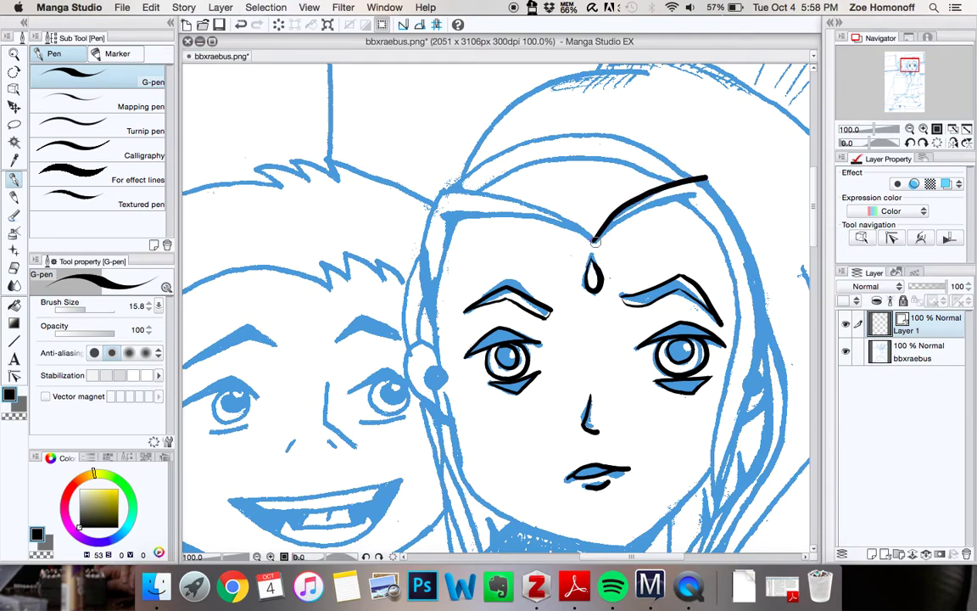
pyautogui.moveTo(599, 234)
pyautogui.mouseDown()
pyautogui.moveTo(649, 200)
pyautogui.moveTo(698, 193)
pyautogui.mouseUp()
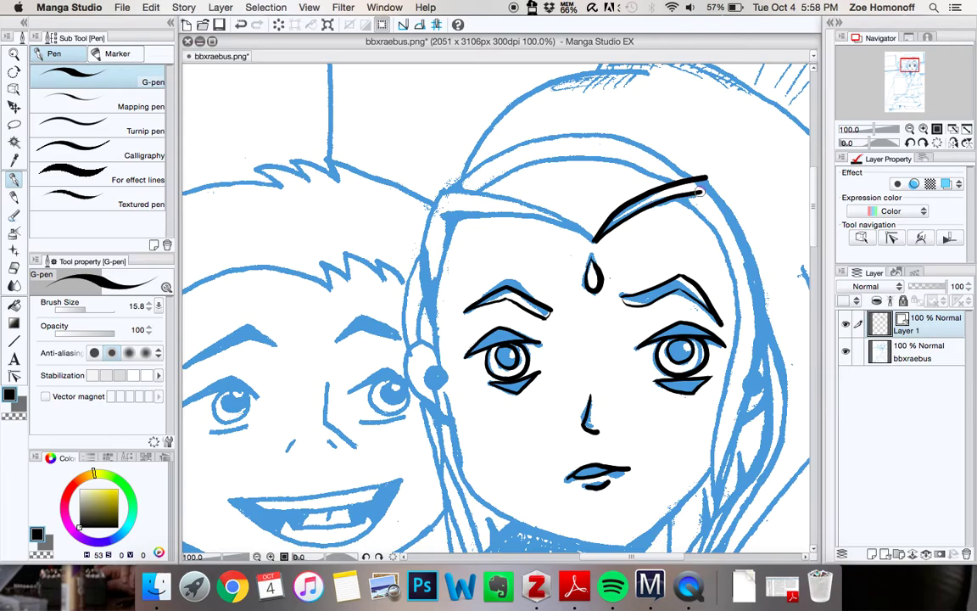
pyautogui.press('super+z')
pyautogui.moveTo(595, 239)
pyautogui.mouseDown()
pyautogui.moveTo(646, 206)
pyautogui.moveTo(695, 194)
pyautogui.mouseUp()
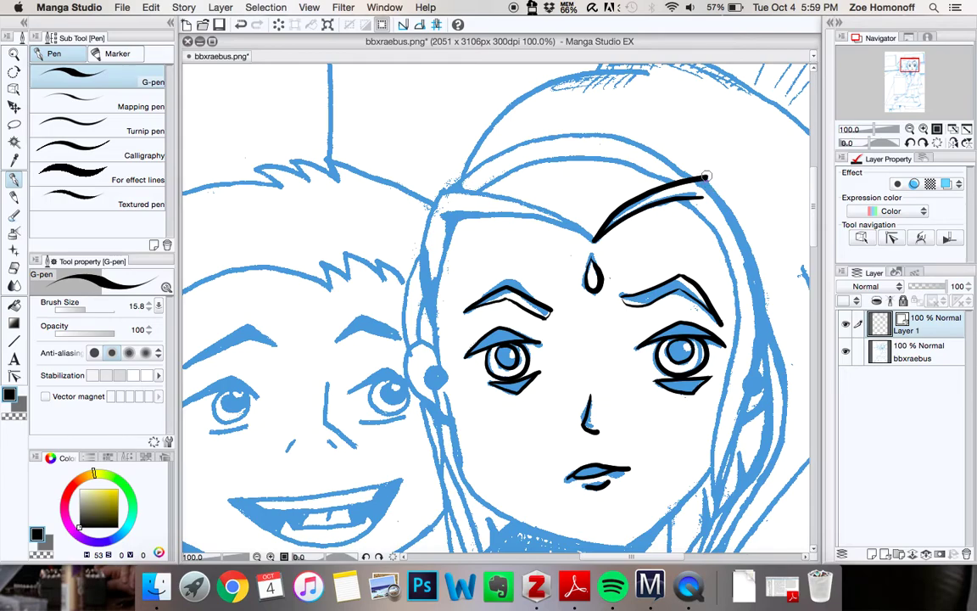
pyautogui.moveTo(645, 166)
pyautogui.mouseDown()
pyautogui.moveTo(669, 193)
pyautogui.moveTo(689, 284)
pyautogui.mouseUp()
pyautogui.press('super+z')
# - Ink the outer edge of the hair lock from the right temple down the side of the face to mouth level
pyautogui.scroll(2, 756, 154)
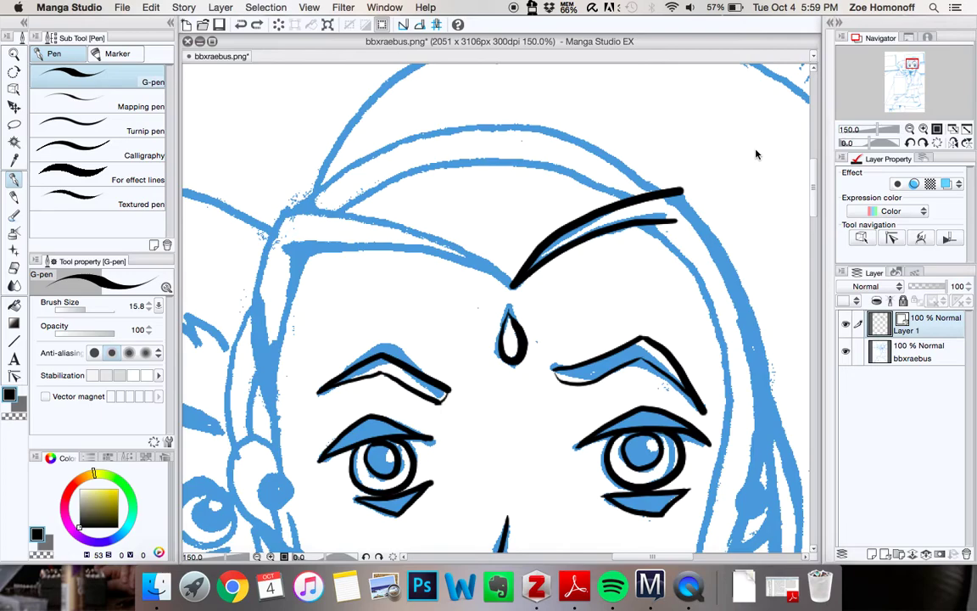
pyautogui.moveTo(814, 191); pyautogui.dragTo(813, 207)
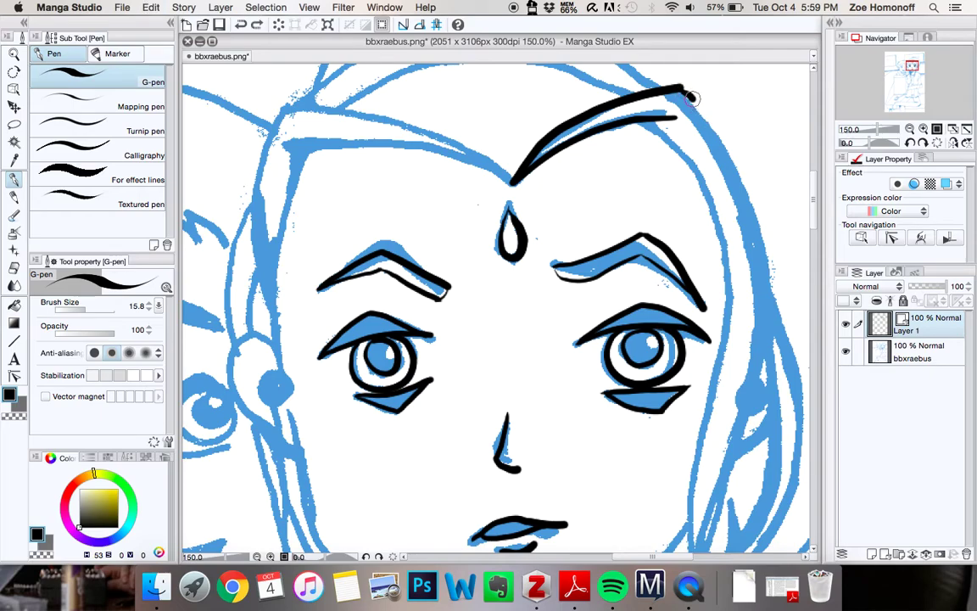
pyautogui.moveTo(684, 90)
pyautogui.mouseDown()
pyautogui.moveTo(724, 143)
pyautogui.moveTo(744, 242)
pyautogui.moveTo(743, 405)
pyautogui.moveTo(717, 506)
pyautogui.mouseUp()
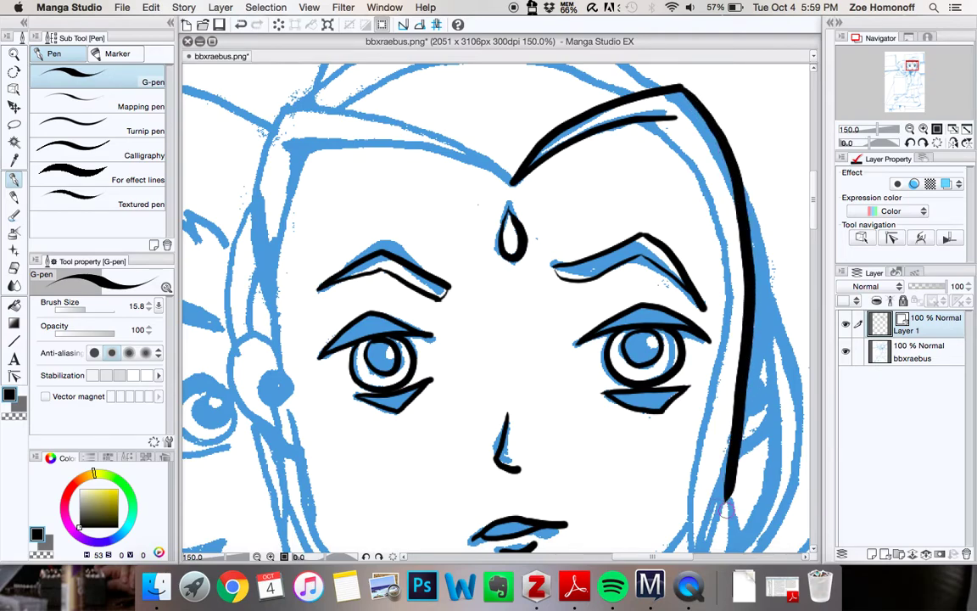
pyautogui.scroll(-4, 811, 225)
pyautogui.scroll(2, 812, 224)
pyautogui.scroll(2, 812, 222)
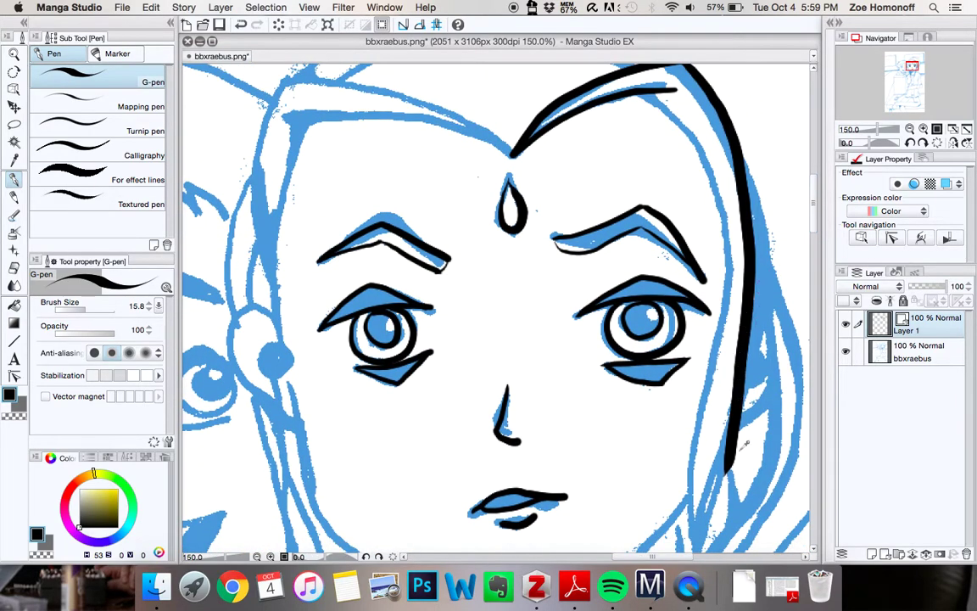
pyautogui.press('c')
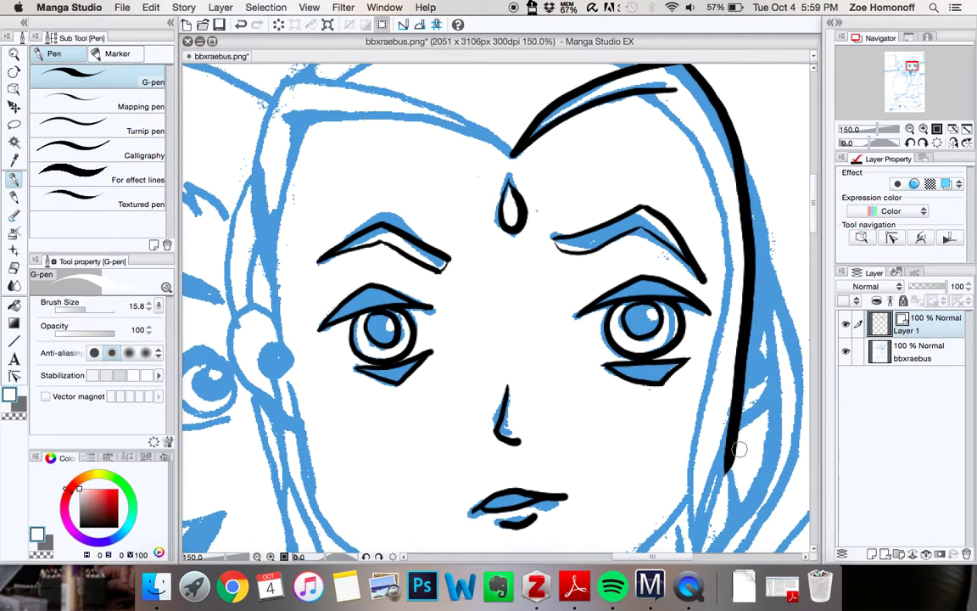
pyautogui.press('super+z')
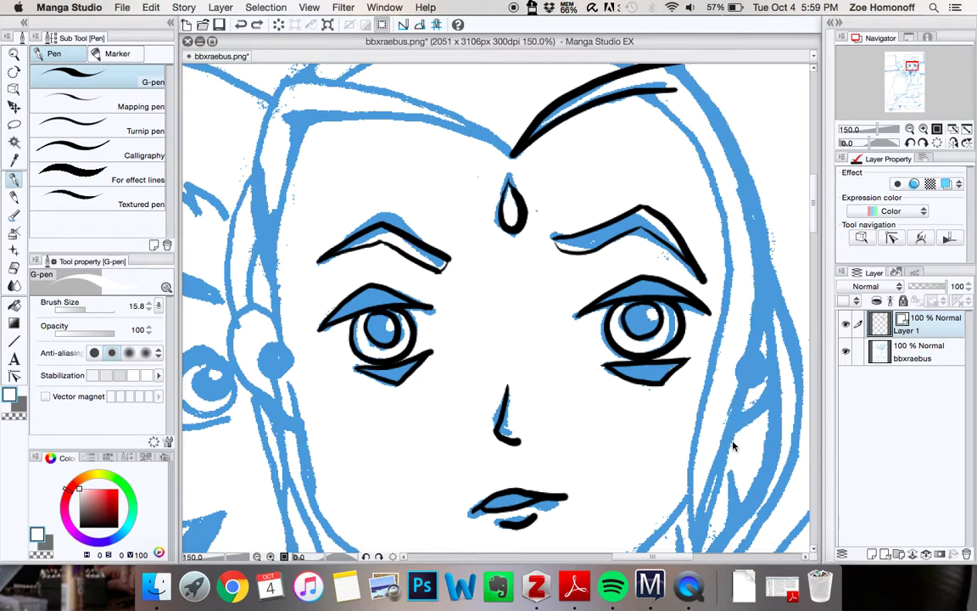
pyautogui.press('super+y')
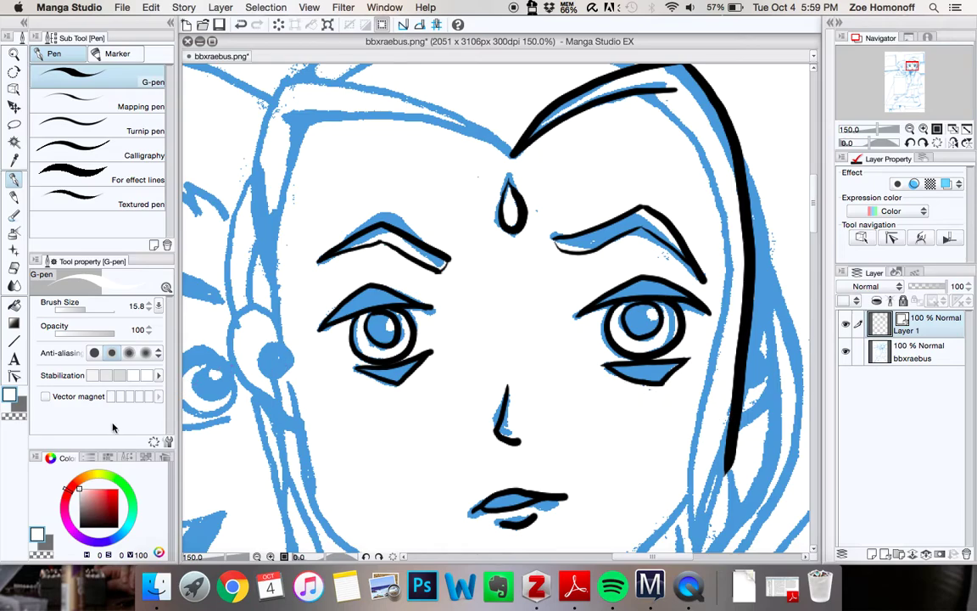
pyautogui.moveTo(103, 513); pyautogui.dragTo(79, 527)
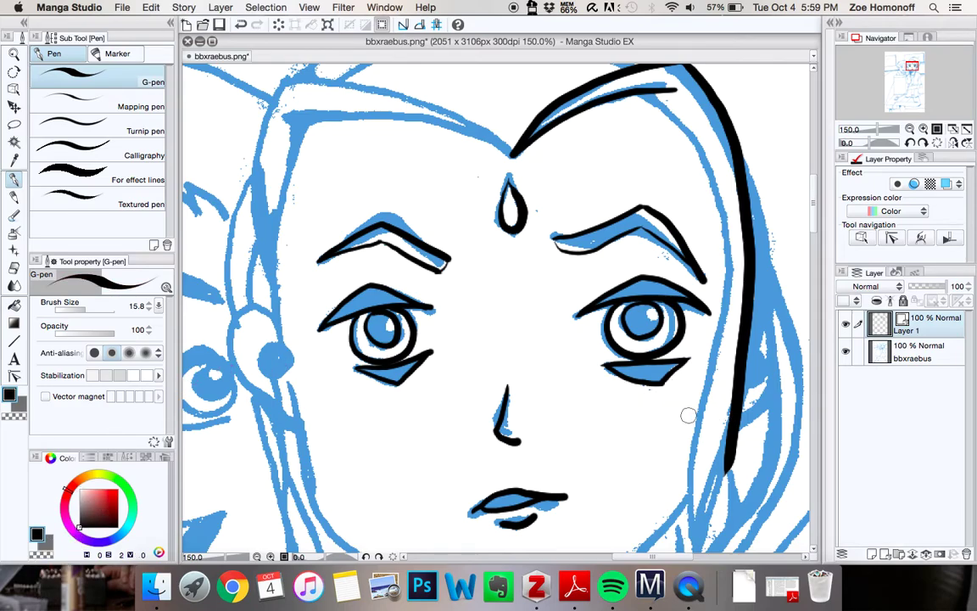
# - Extend the lock's outer edge diagonally inward to a tapered point beside the jaw, redoing the first stroke
pyautogui.scroll(-5, 814, 229)
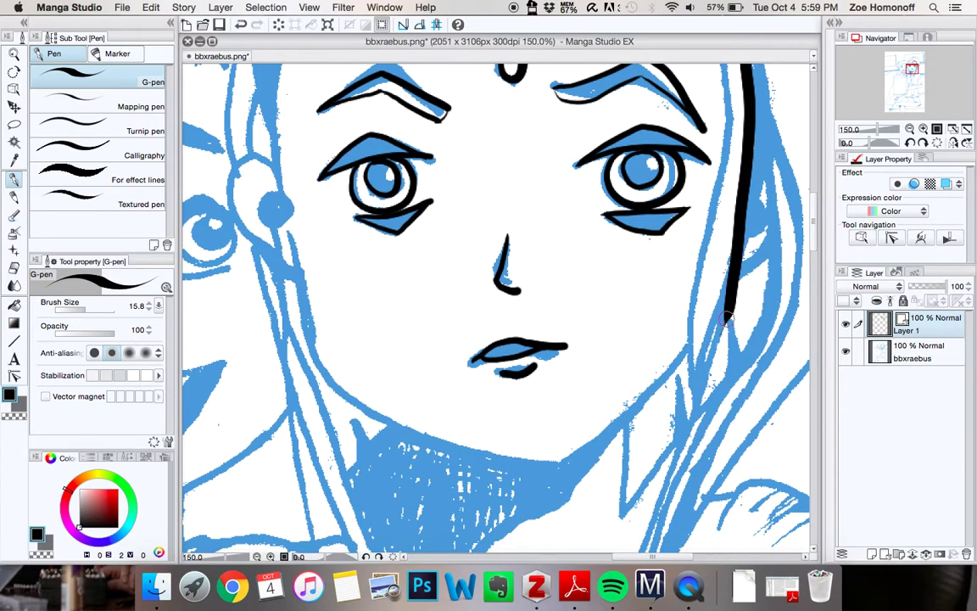
pyautogui.moveTo(727, 316); pyautogui.dragTo(712, 370)
pyautogui.press('super+z')
pyautogui.moveTo(726, 314); pyautogui.dragTo(700, 401)
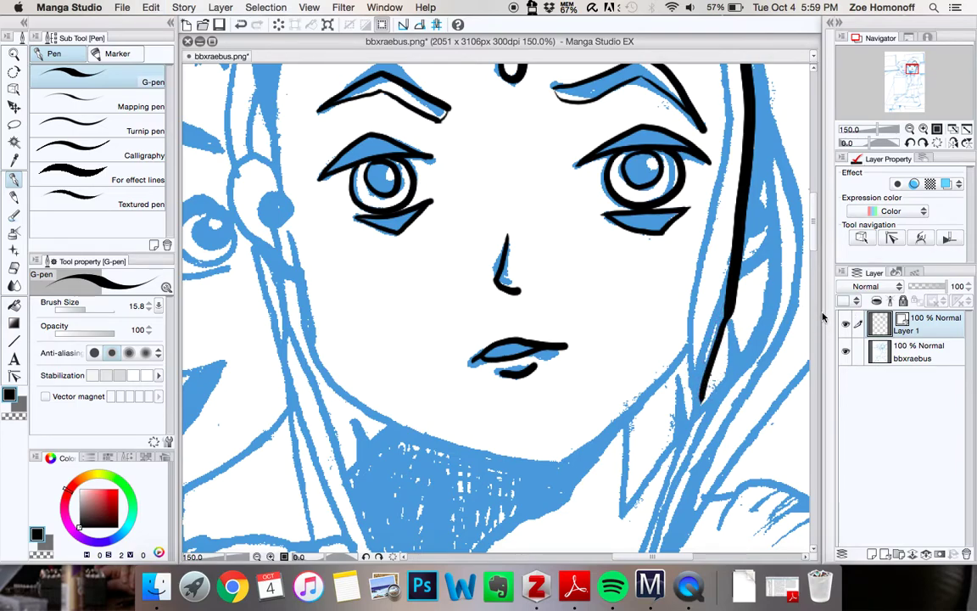
# - Ink the inner edge of the same lock from the right temple down along the cheek toward its tip, redoing rejected strokes
pyautogui.scroll(5, 813, 244)
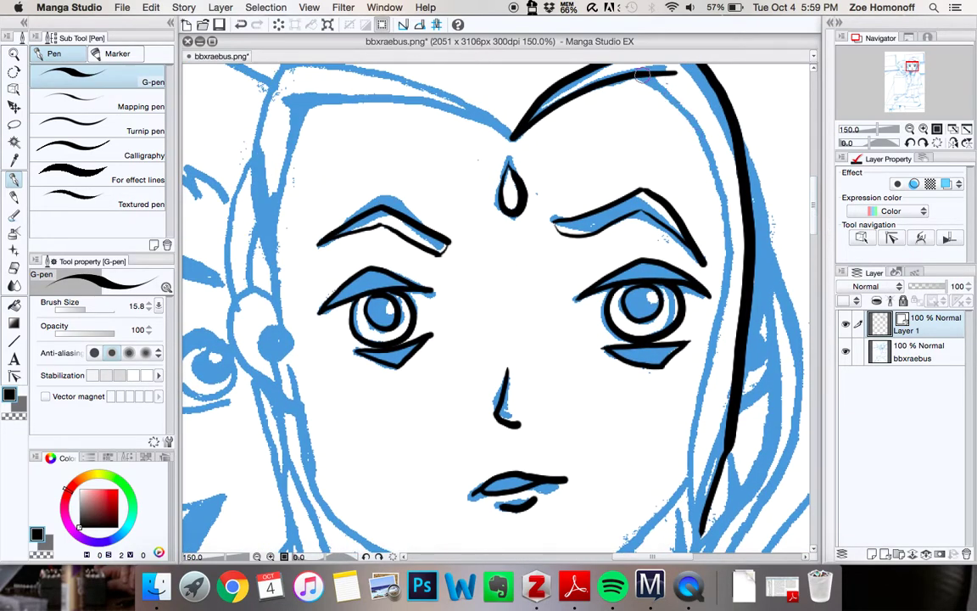
pyautogui.moveTo(646, 77)
pyautogui.mouseDown()
pyautogui.moveTo(692, 109)
pyautogui.moveTo(715, 197)
pyautogui.moveTo(715, 292)
pyautogui.moveTo(689, 456)
pyautogui.moveTo(709, 540)
pyautogui.mouseUp()
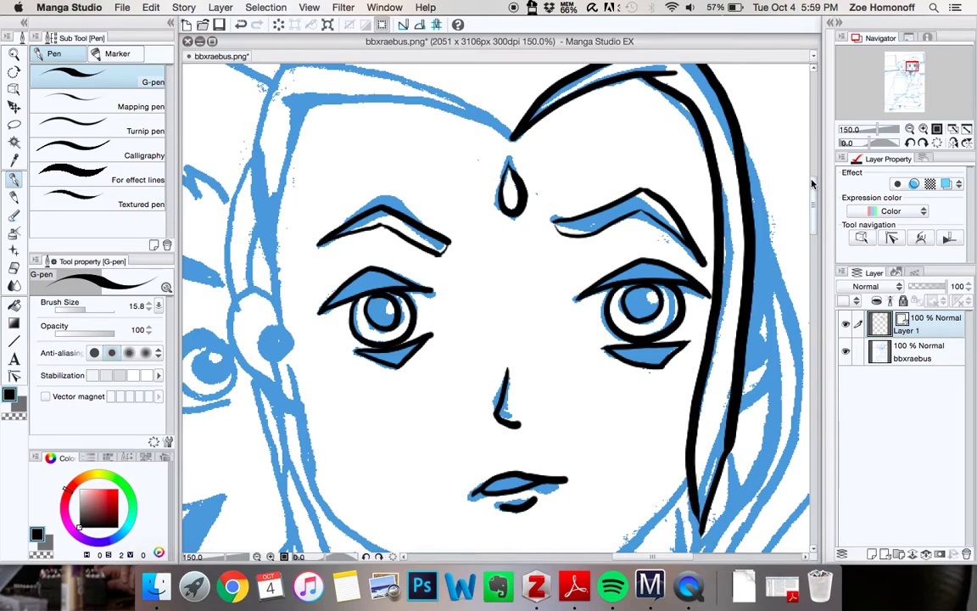
pyautogui.scroll(5, 806, 195)
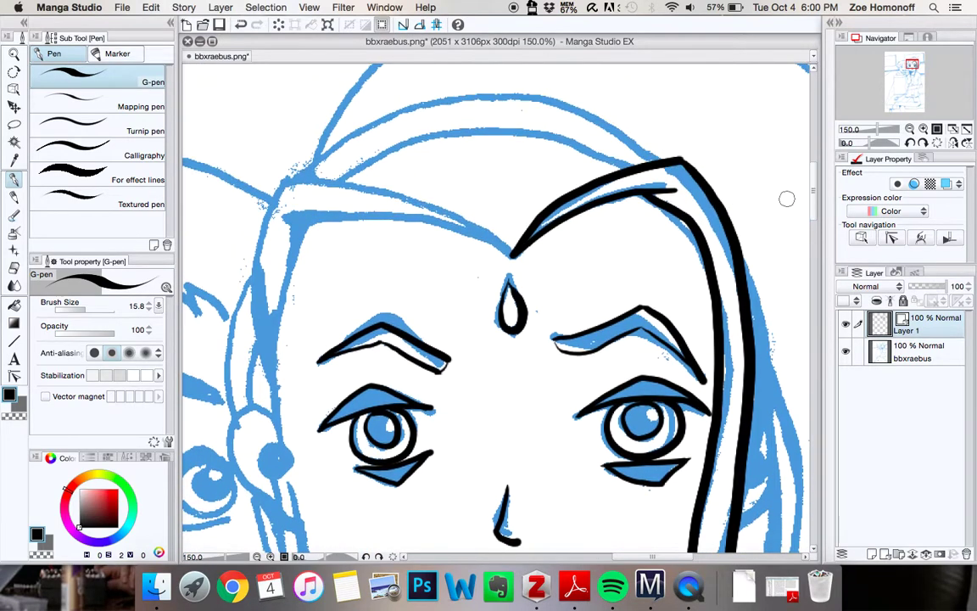
pyautogui.scroll(-4, 811, 185)
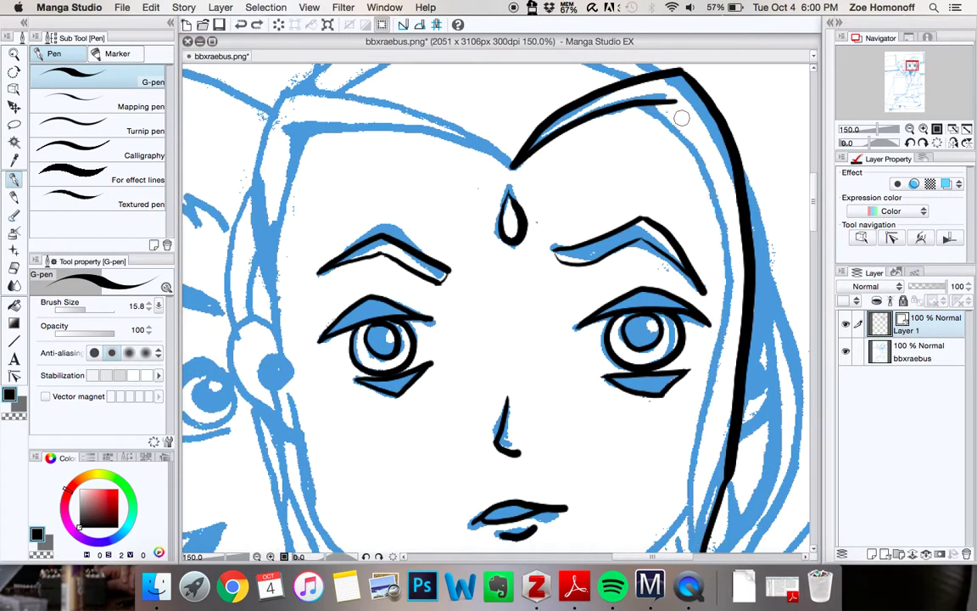
pyautogui.moveTo(663, 103)
pyautogui.mouseDown()
pyautogui.moveTo(697, 146)
pyautogui.moveTo(717, 197)
pyautogui.mouseUp()
pyautogui.press('super+z')
pyautogui.moveTo(586, 88); pyautogui.dragTo(640, 148)
pyautogui.press('super+z')
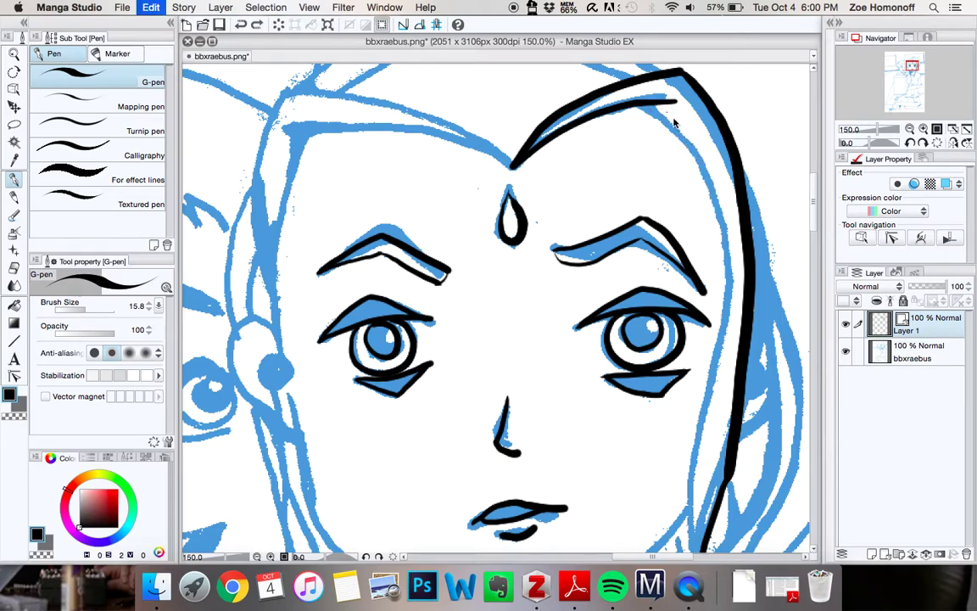
pyautogui.moveTo(658, 102)
pyautogui.mouseDown()
pyautogui.moveTo(696, 141)
pyautogui.moveTo(718, 238)
pyautogui.moveTo(731, 435)
pyautogui.moveTo(705, 542)
pyautogui.mouseUp()
pyautogui.press('super+z')
pyautogui.moveTo(658, 102)
pyautogui.mouseDown()
pyautogui.moveTo(691, 158)
pyautogui.moveTo(721, 338)
pyautogui.moveTo(715, 458)
pyautogui.moveTo(693, 549)
pyautogui.mouseUp()
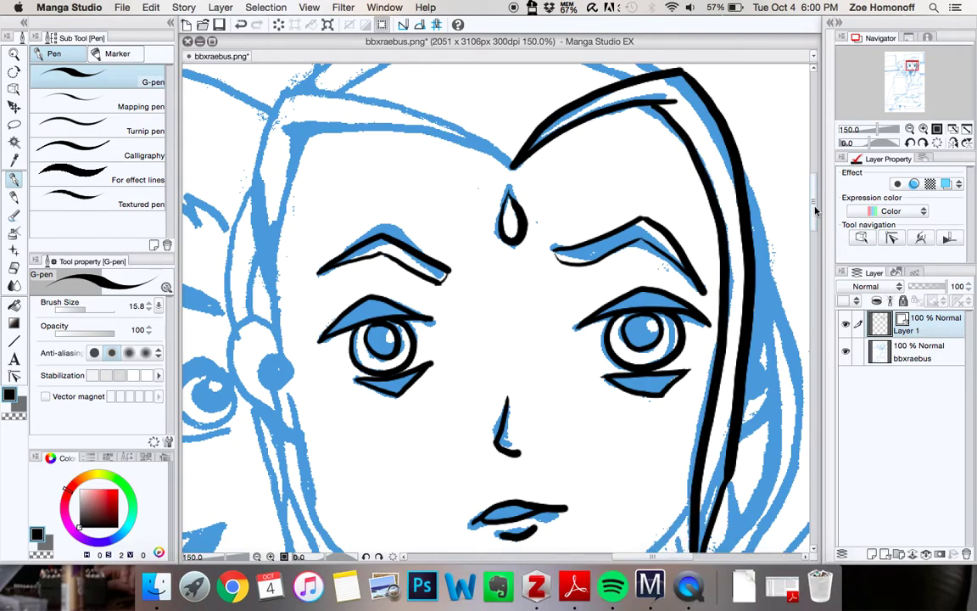
# - Close the pointed lower tip of the lock where its inner and outer edges meet
pyautogui.scroll(-5, 815, 212)
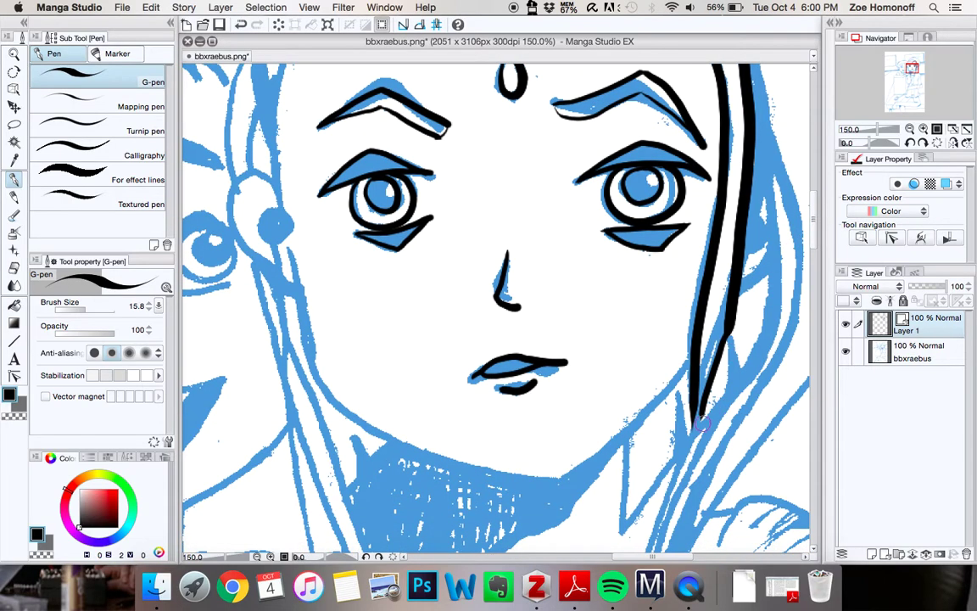
pyautogui.moveTo(697, 421); pyautogui.dragTo(694, 434)
pyautogui.scroll(8, 811, 203)
pyautogui.scroll(-8, 811, 212)
pyautogui.scroll(-2, 806, 223)
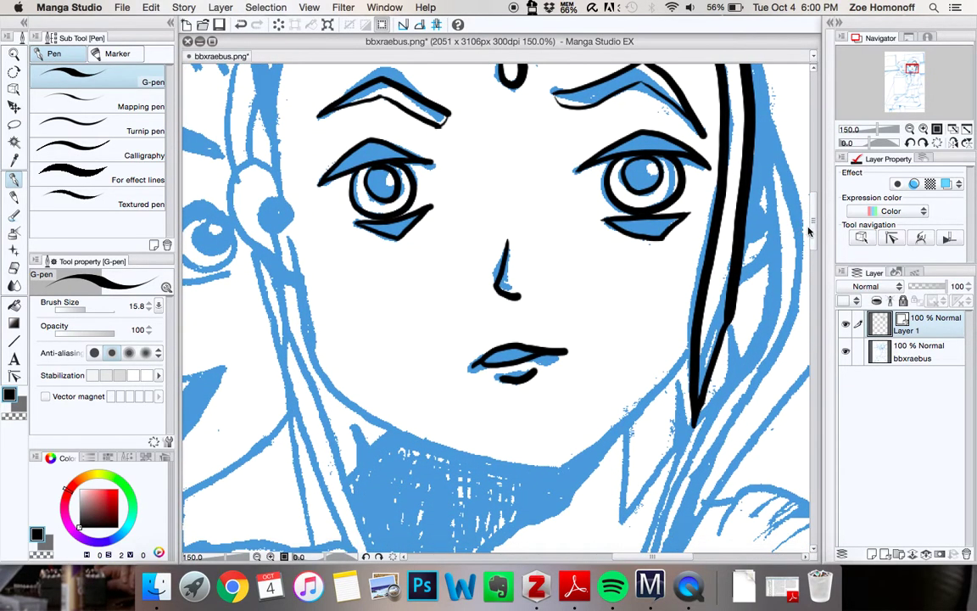
# - Ink the outer hairline from the forehead peak to the left temple and down to the round ornament beside the face
pyautogui.scroll(-6, 810, 230)
pyautogui.scroll(6, 810, 231)
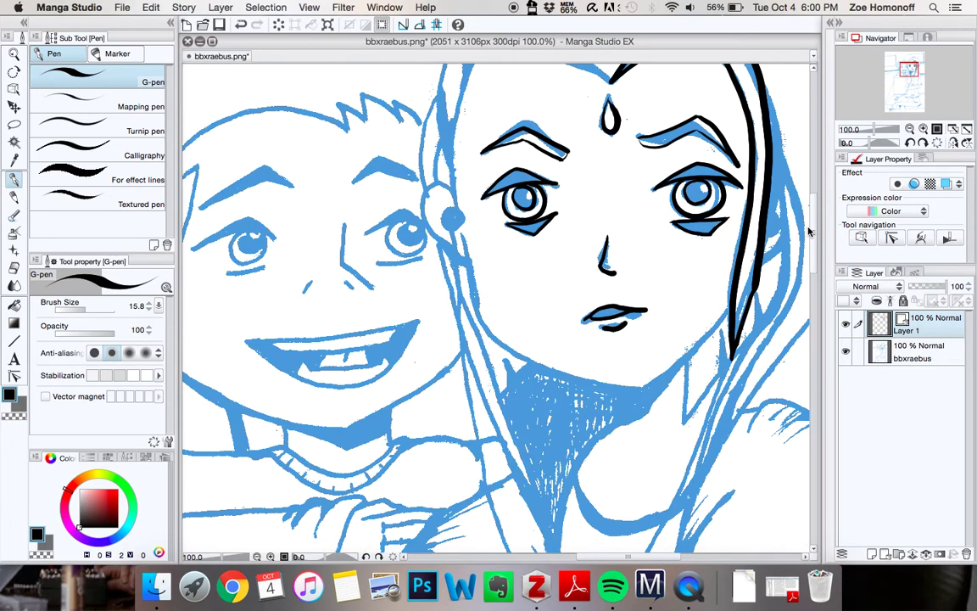
pyautogui.scroll(-3, 810, 231)
pyautogui.scroll(5, 811, 222)
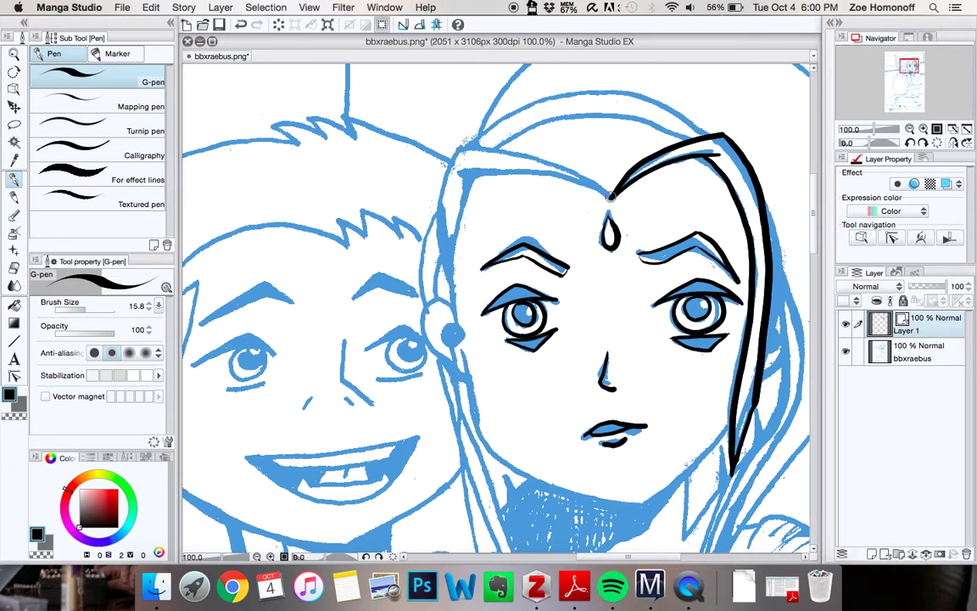
pyautogui.moveTo(602, 188)
pyautogui.mouseDown()
pyautogui.moveTo(460, 154)
pyautogui.moveTo(443, 218)
pyautogui.moveTo(452, 303)
pyautogui.mouseUp()
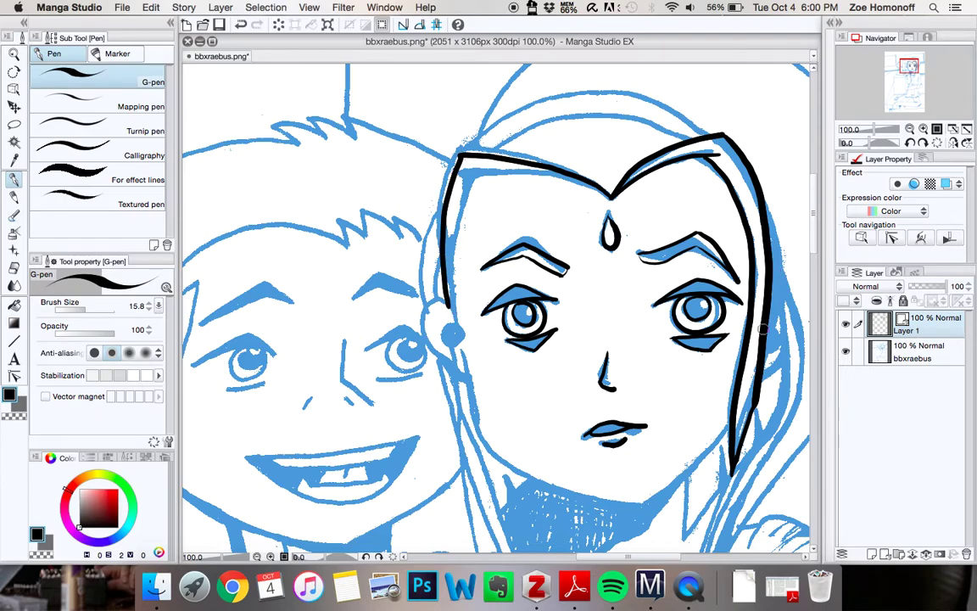
# - Ink the curved outline of the ear beside the long face-framing lock on the right
pyautogui.moveTo(774, 309)
pyautogui.mouseDown()
pyautogui.moveTo(793, 326)
pyautogui.moveTo(770, 369)
pyautogui.mouseUp()
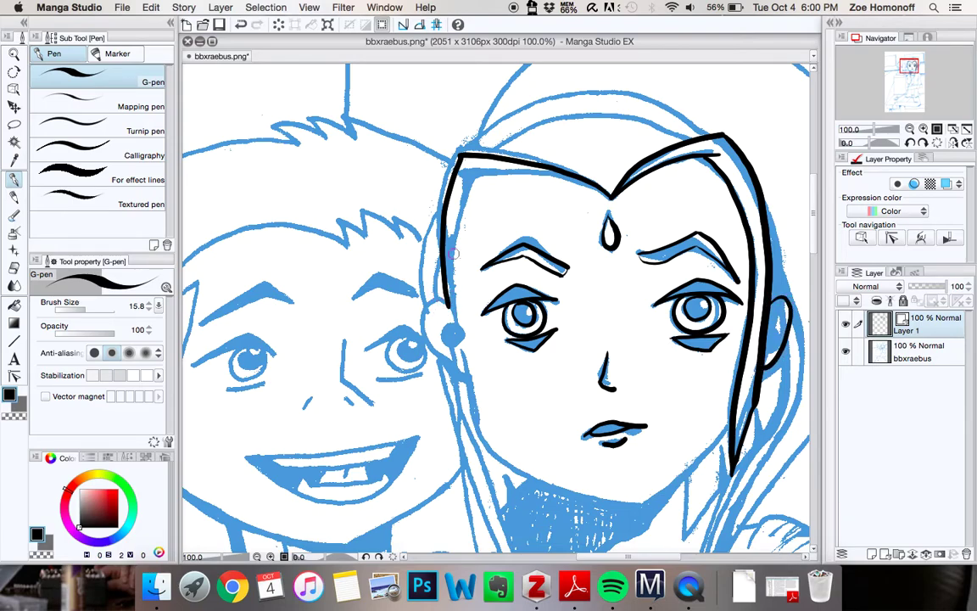
# - Ink the inner hairline from the forehead peak to the left temple and down to the ear, redoing rejected strokes
pyautogui.moveTo(458, 316)
pyautogui.mouseDown()
pyautogui.moveTo(458, 208)
pyautogui.moveTo(476, 167)
pyautogui.moveTo(480, 180)
pyautogui.moveTo(555, 187)
pyautogui.mouseUp()
pyautogui.press('super+z')
pyautogui.press('super+z')
pyautogui.scroll(1, 606, 201)
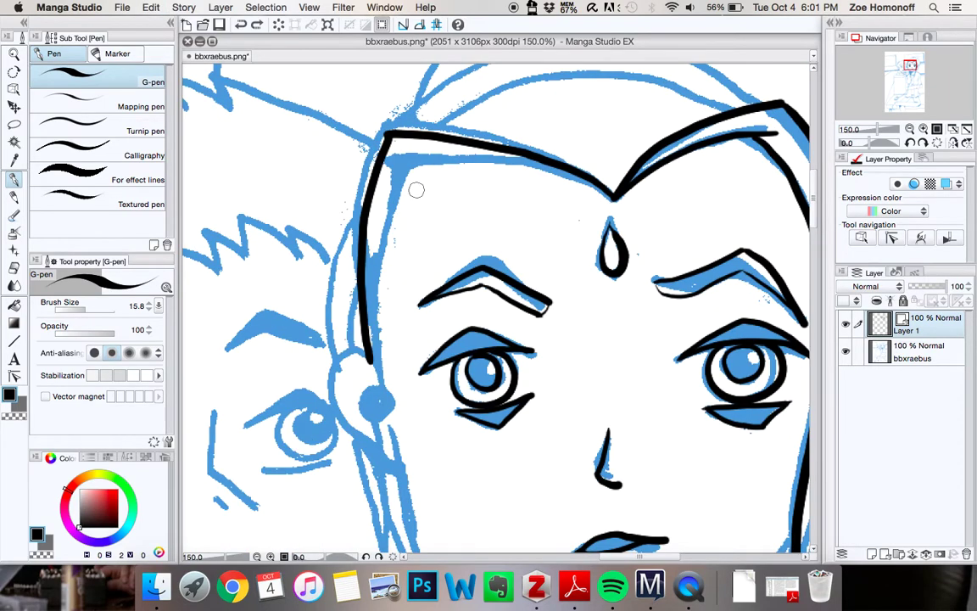
pyautogui.moveTo(404, 163)
pyautogui.mouseDown()
pyautogui.moveTo(611, 185)
pyautogui.moveTo(609, 198)
pyautogui.moveTo(536, 176)
pyautogui.moveTo(402, 166)
pyautogui.mouseUp()
pyautogui.press('super+z')
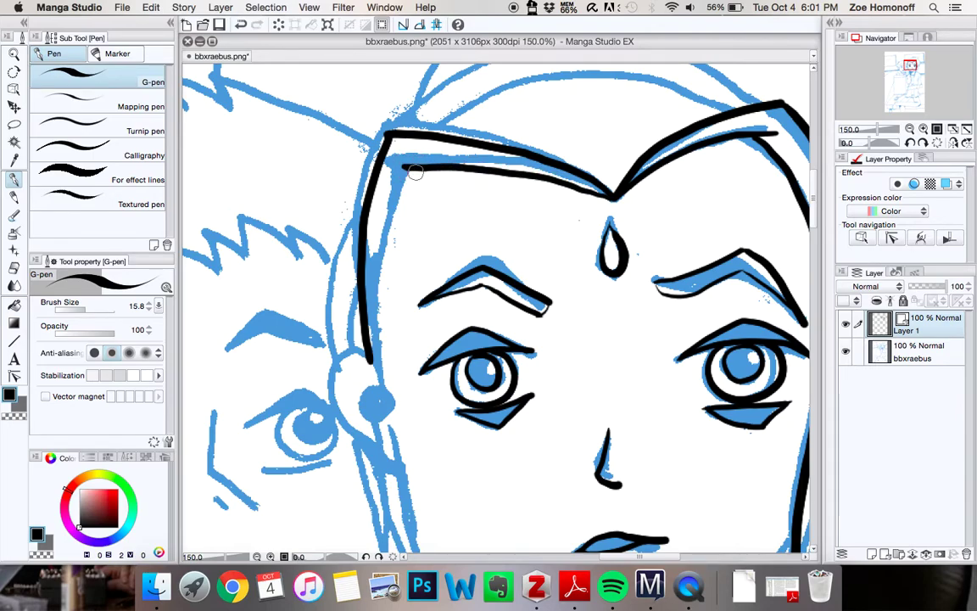
pyautogui.moveTo(405, 168)
pyautogui.mouseDown()
pyautogui.moveTo(382, 278)
pyautogui.moveTo(372, 367)
pyautogui.mouseUp()
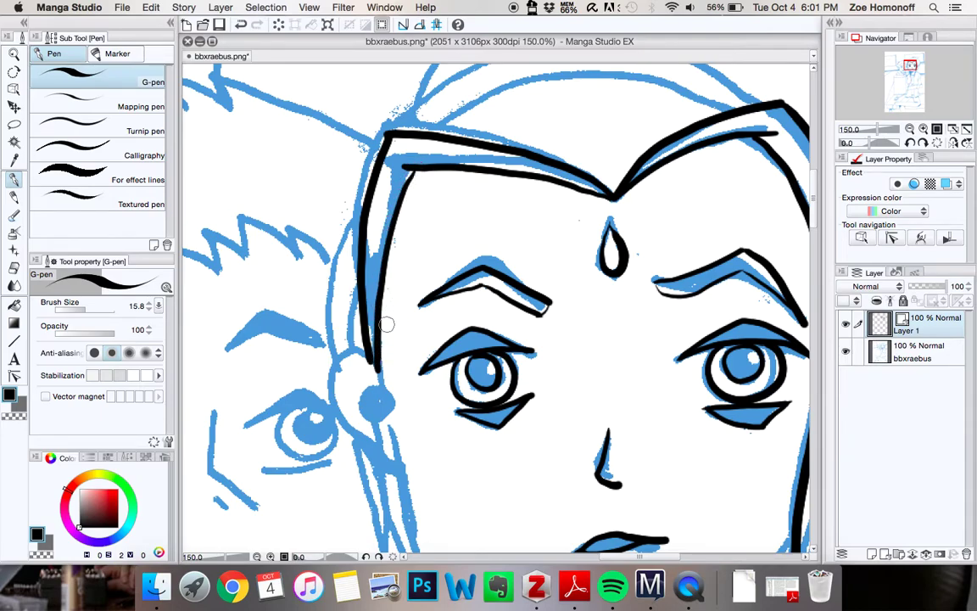
# - Ink the rounded left ear outline down to the jaw, undoing and redrawing unsatisfactory strokes
pyautogui.moveTo(363, 358)
pyautogui.mouseDown()
pyautogui.moveTo(338, 364)
pyautogui.moveTo(339, 402)
pyautogui.moveTo(400, 475)
pyautogui.mouseUp()
pyautogui.press('super+z')
pyautogui.moveTo(343, 356)
pyautogui.mouseDown()
pyautogui.moveTo(326, 390)
pyautogui.moveTo(337, 418)
pyautogui.moveTo(410, 497)
pyautogui.mouseUp()
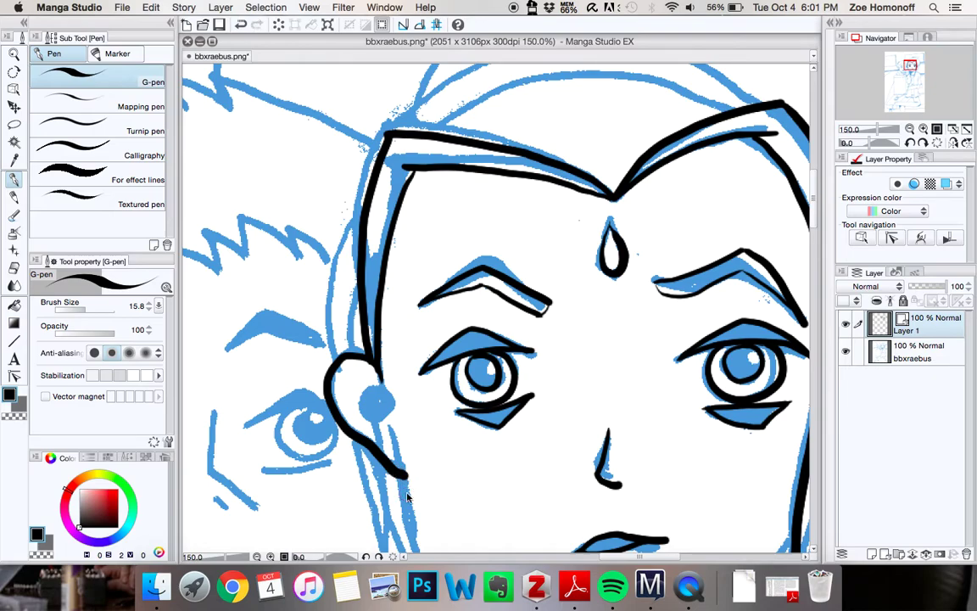
pyautogui.press('super+minus')
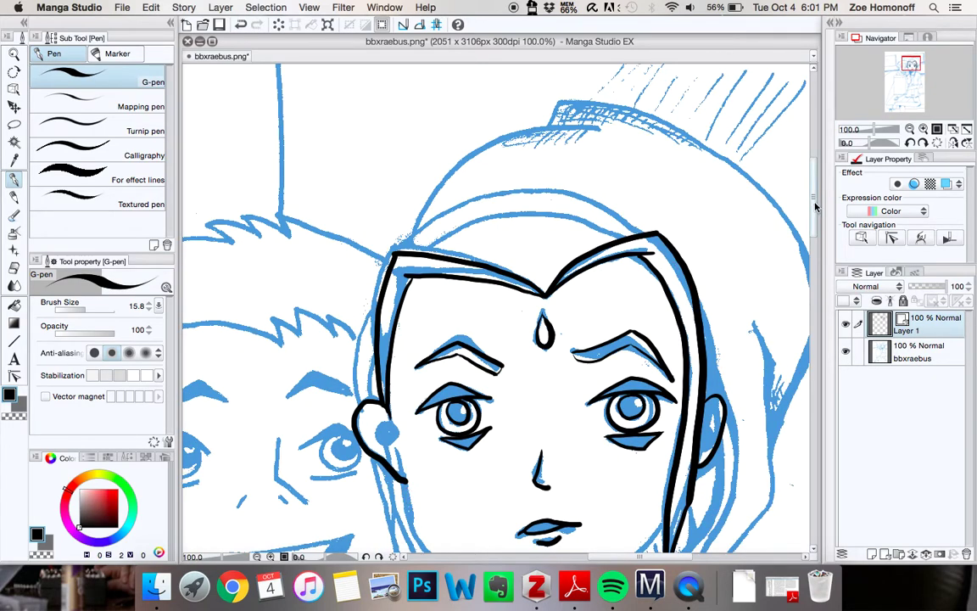
pyautogui.scroll(-5, 813, 209)
pyautogui.press('super+z')
pyautogui.moveTo(380, 275)
pyautogui.mouseDown()
pyautogui.moveTo(360, 302)
pyautogui.moveTo(392, 345)
pyautogui.mouseUp()
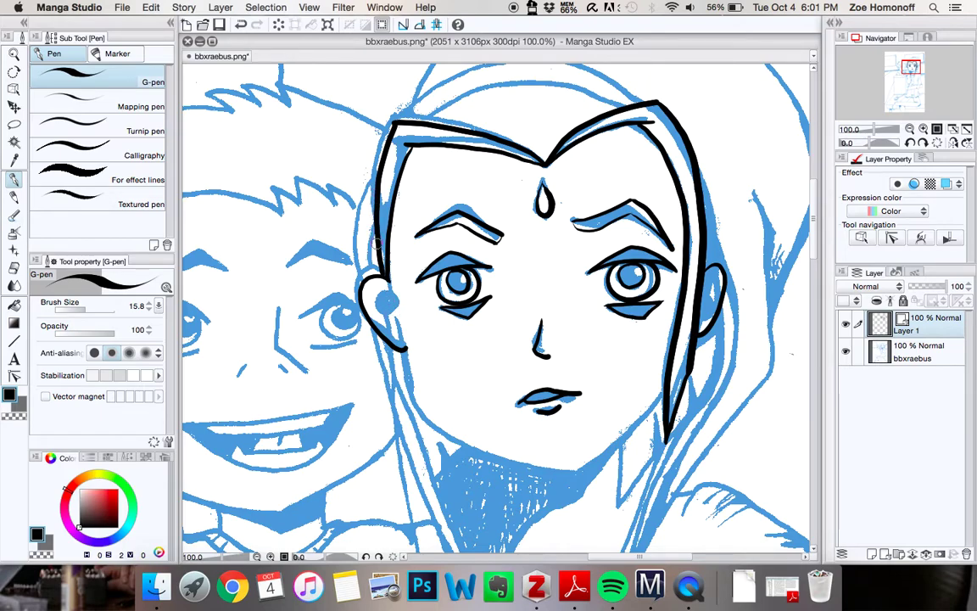
# - Ink the neck line from under the chin, bending down and inward toward the collar
pyautogui.moveTo(814, 222)
pyautogui.mouseDown()
pyautogui.moveTo(813, 207)
pyautogui.moveTo(807, 231)
pyautogui.moveTo(815, 220)
pyautogui.mouseUp()
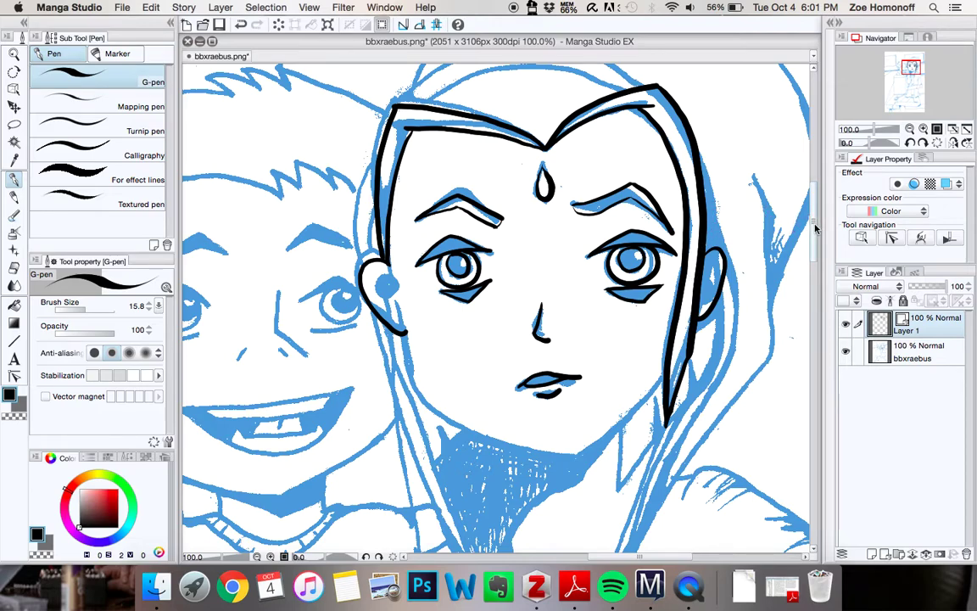
pyautogui.moveTo(813, 231)
pyautogui.mouseDown()
pyautogui.moveTo(813, 218)
pyautogui.moveTo(814, 232)
pyautogui.mouseUp()
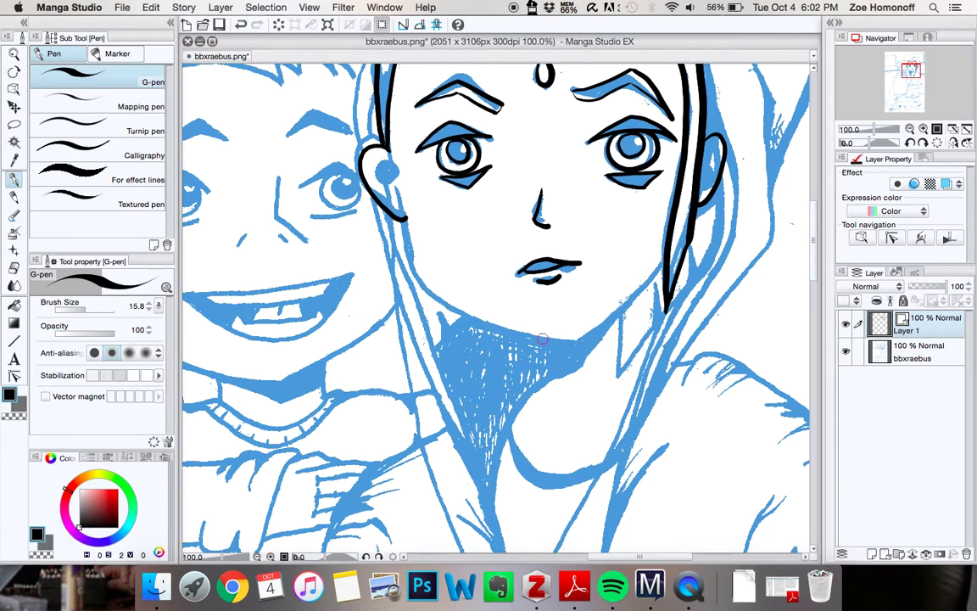
pyautogui.moveTo(543, 350)
pyautogui.mouseDown()
pyautogui.moveTo(545, 373)
pyautogui.moveTo(498, 433)
pyautogui.mouseUp()
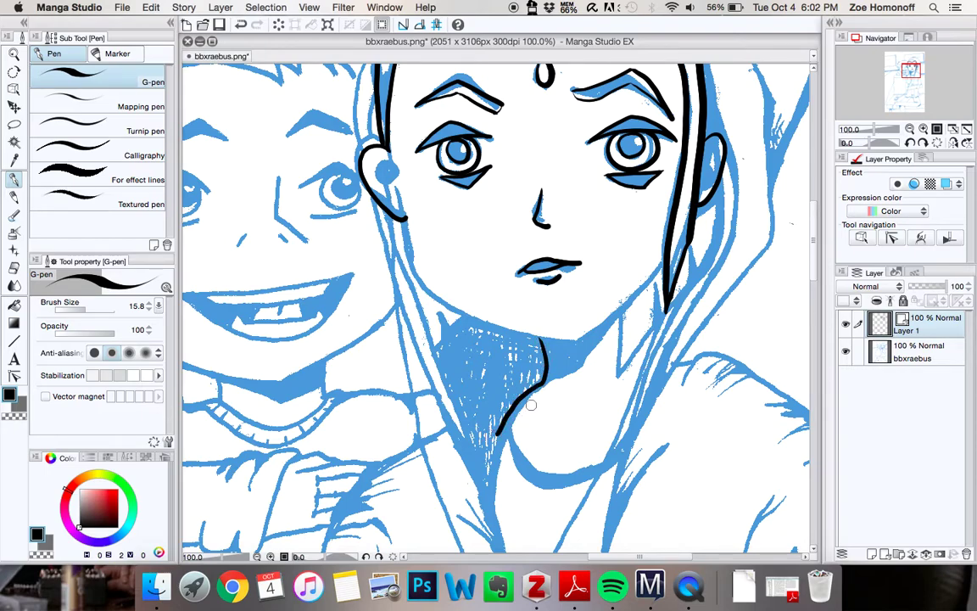
# - Ink the narrow curve from the top of the left ear up to the temple hairline
pyautogui.scroll(5, 814, 217)
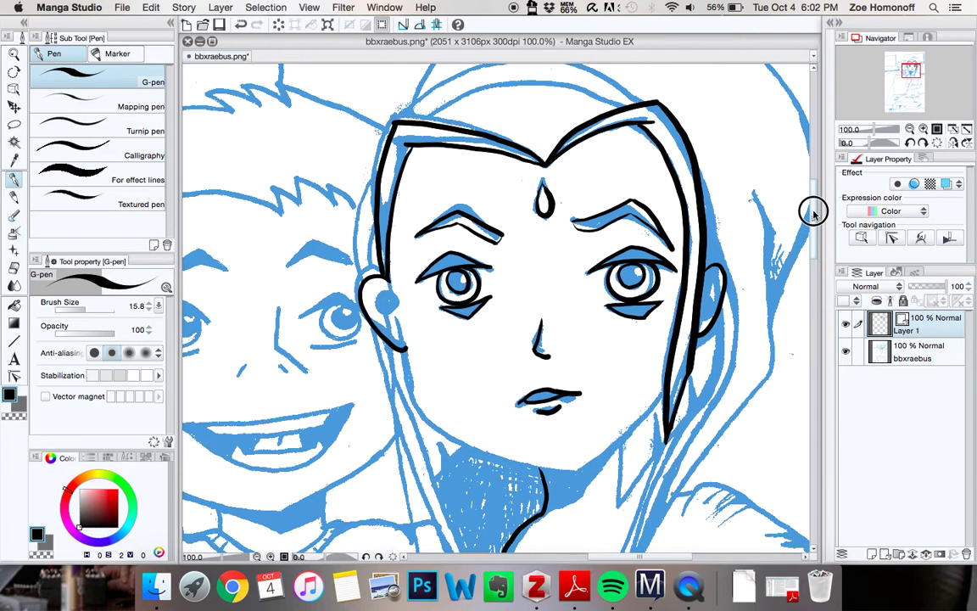
pyautogui.scroll(-2, 812, 216)
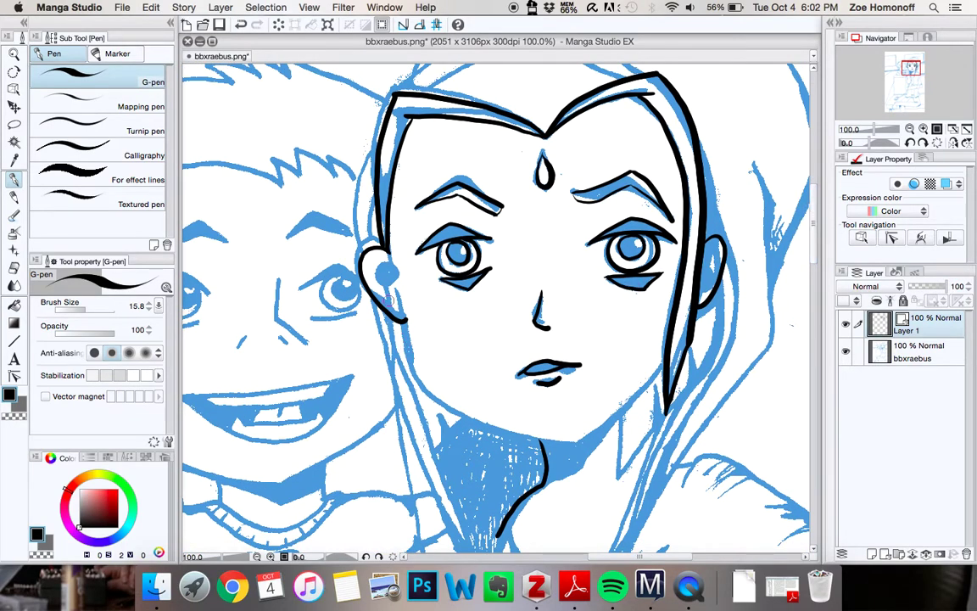
pyautogui.moveTo(366, 251); pyautogui.dragTo(374, 161)
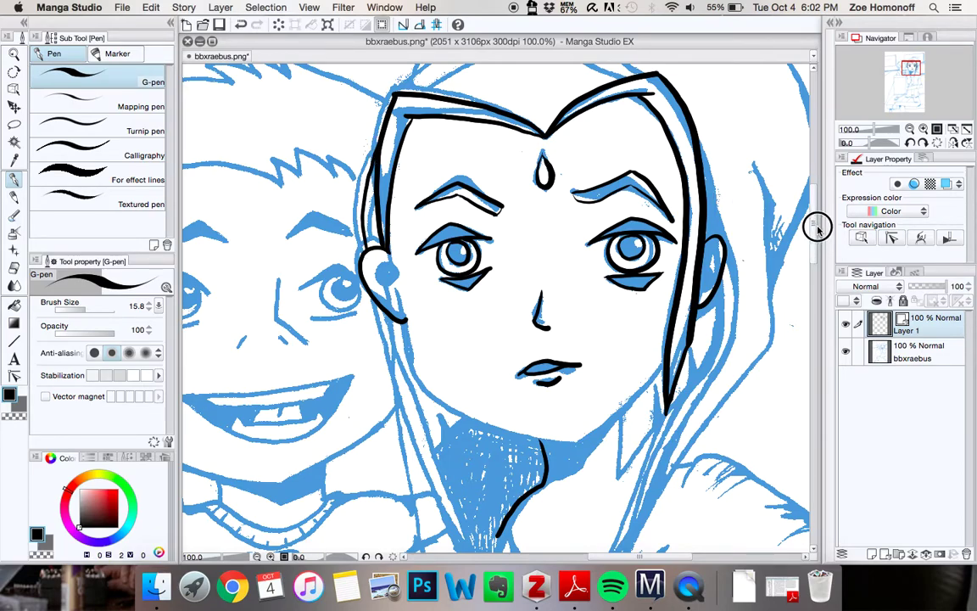
# - Ink the outer and inner arcs spanning the head above the forehead hairline from temple to temple, redoing rejected strokes
pyautogui.moveTo(814, 230); pyautogui.dragTo(812, 200)
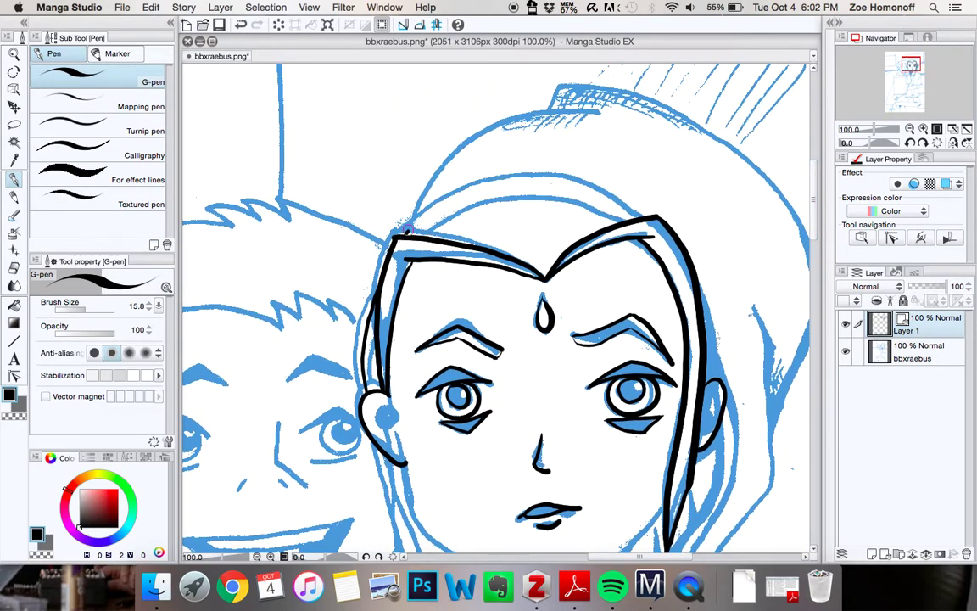
pyautogui.moveTo(416, 222)
pyautogui.mouseDown()
pyautogui.moveTo(492, 183)
pyautogui.moveTo(540, 177)
pyautogui.moveTo(628, 219)
pyautogui.mouseUp()
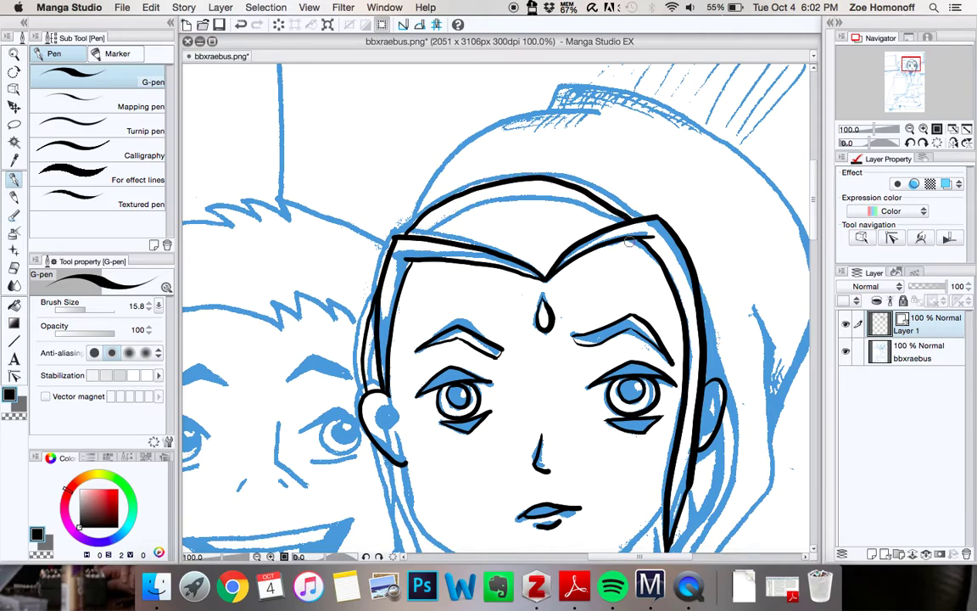
pyautogui.press('super+z')
pyautogui.moveTo(397, 234)
pyautogui.mouseDown()
pyautogui.moveTo(486, 181)
pyautogui.moveTo(533, 176)
pyautogui.moveTo(581, 183)
pyautogui.moveTo(649, 218)
pyautogui.mouseUp()
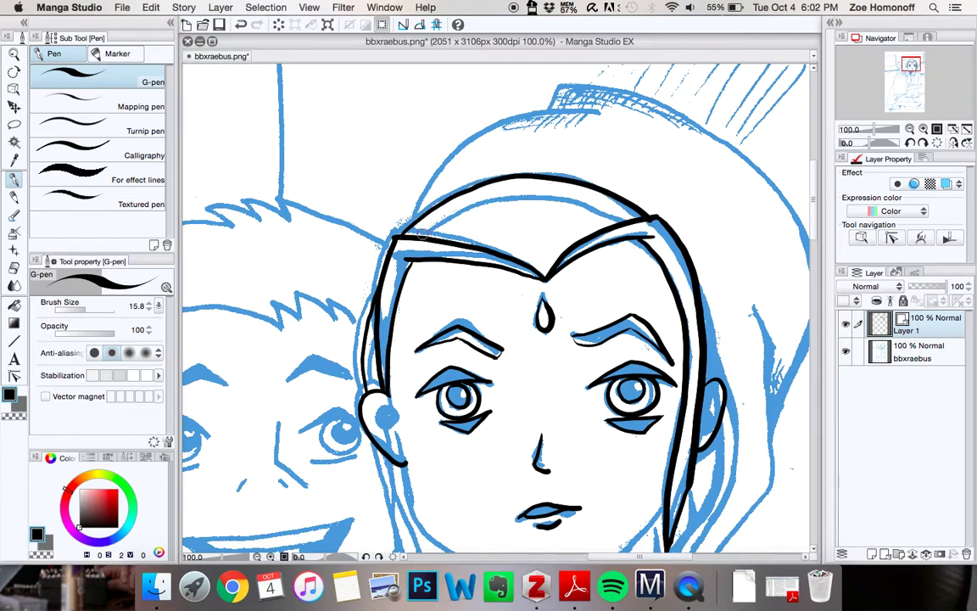
pyautogui.moveTo(386, 208); pyautogui.dragTo(454, 172)
pyautogui.press('super+z')
pyautogui.moveTo(382, 216)
pyautogui.mouseDown()
pyautogui.moveTo(460, 175)
pyautogui.moveTo(624, 217)
pyautogui.mouseUp()
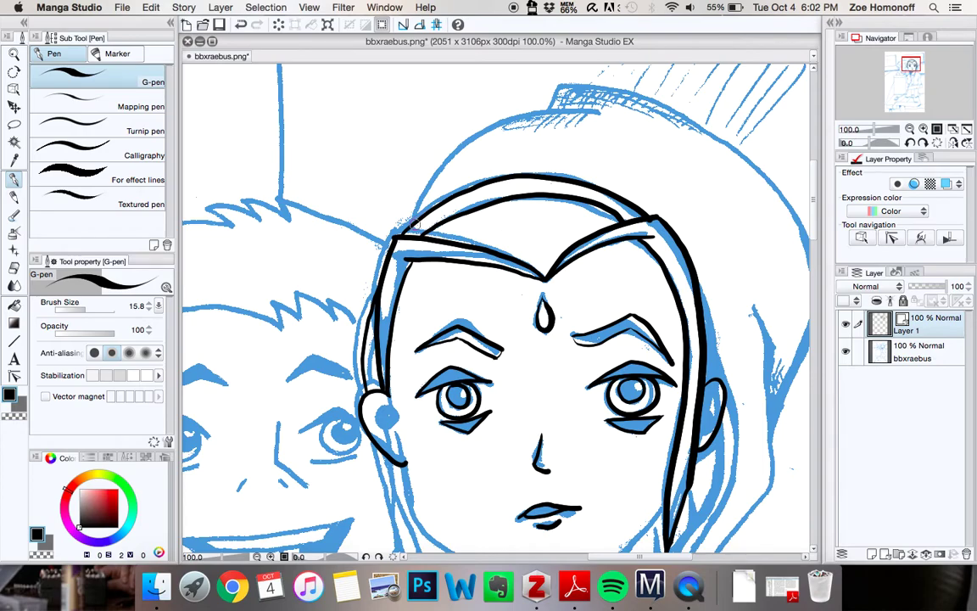
# - Ink the hood's front upper curve from the left temple to the crown, redrawing it until it fits the sketch
pyautogui.moveTo(417, 202)
pyautogui.mouseDown()
pyautogui.moveTo(430, 168)
pyautogui.moveTo(465, 136)
pyautogui.moveTo(530, 110)
pyautogui.moveTo(612, 111)
pyautogui.mouseUp()
pyautogui.press('super+z')
pyautogui.moveTo(413, 218)
pyautogui.mouseDown()
pyautogui.moveTo(429, 174)
pyautogui.moveTo(457, 140)
pyautogui.moveTo(509, 114)
pyautogui.moveTo(607, 116)
pyautogui.mouseUp()
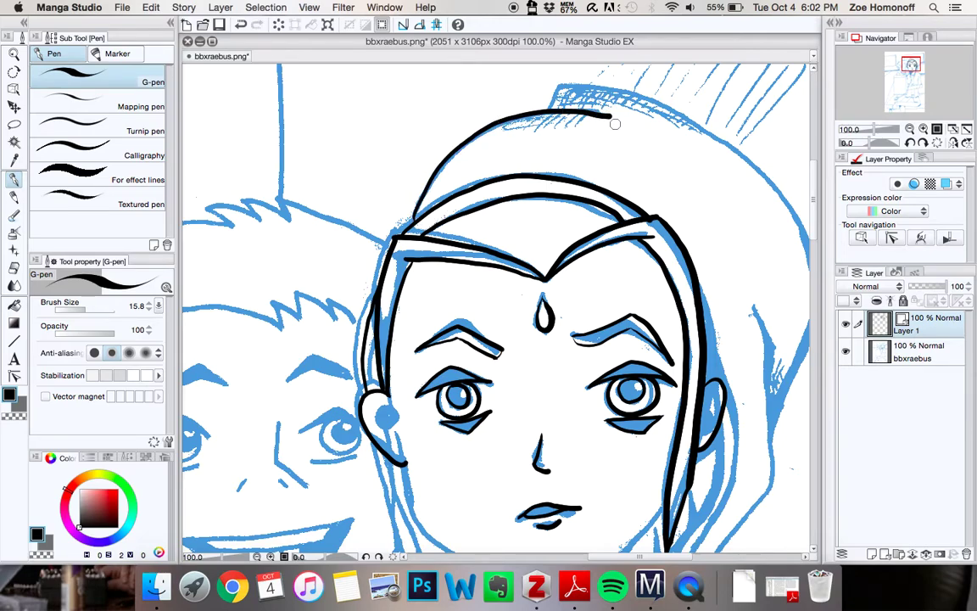
pyautogui.press('super+z')
pyautogui.moveTo(410, 222)
pyautogui.mouseDown()
pyautogui.moveTo(435, 167)
pyautogui.moveTo(495, 120)
pyautogui.moveTo(534, 107)
pyautogui.moveTo(622, 111)
pyautogui.mouseUp()
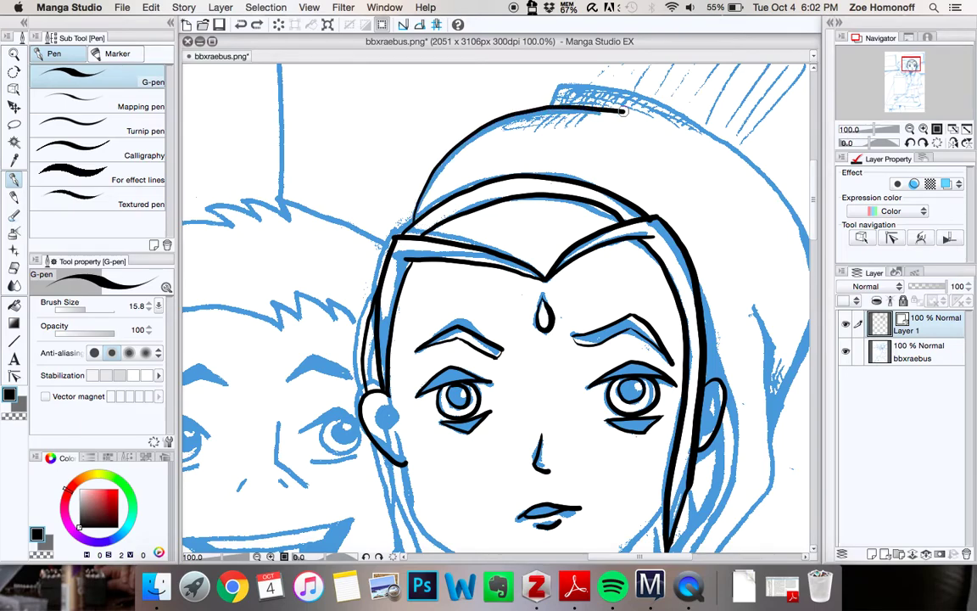
# - Ink the hood's raised rim at the crown and its outer contour down the right side, redoing rejected strokes
pyautogui.scroll(-3, 814, 210)
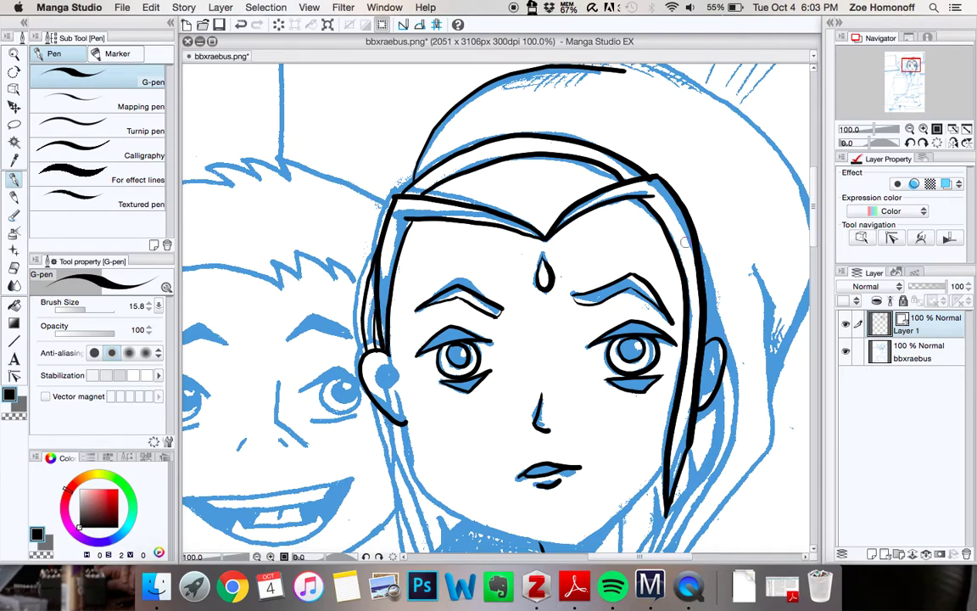
pyautogui.scroll(4, 814, 231)
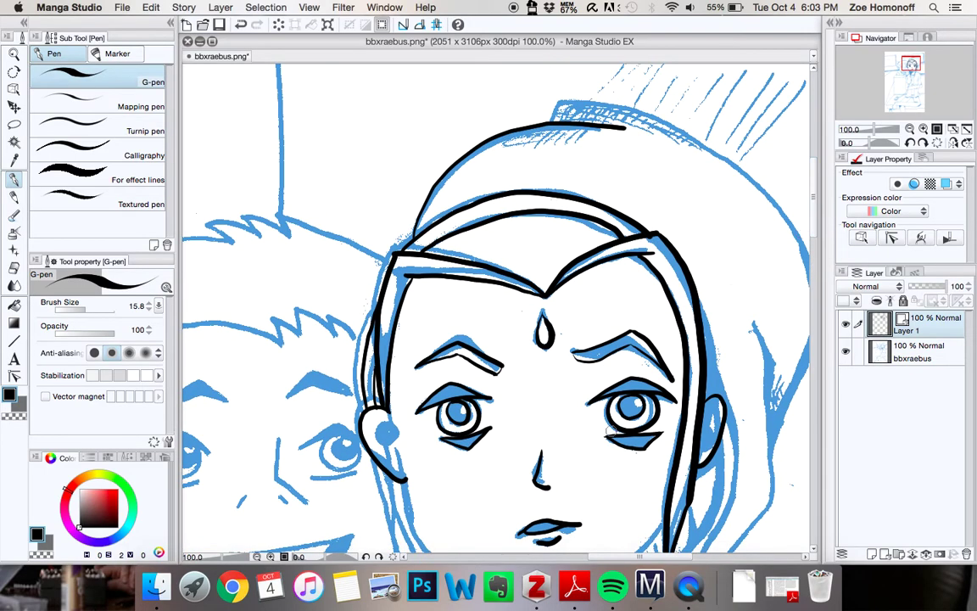
pyautogui.moveTo(614, 561); pyautogui.dragTo(642, 560)
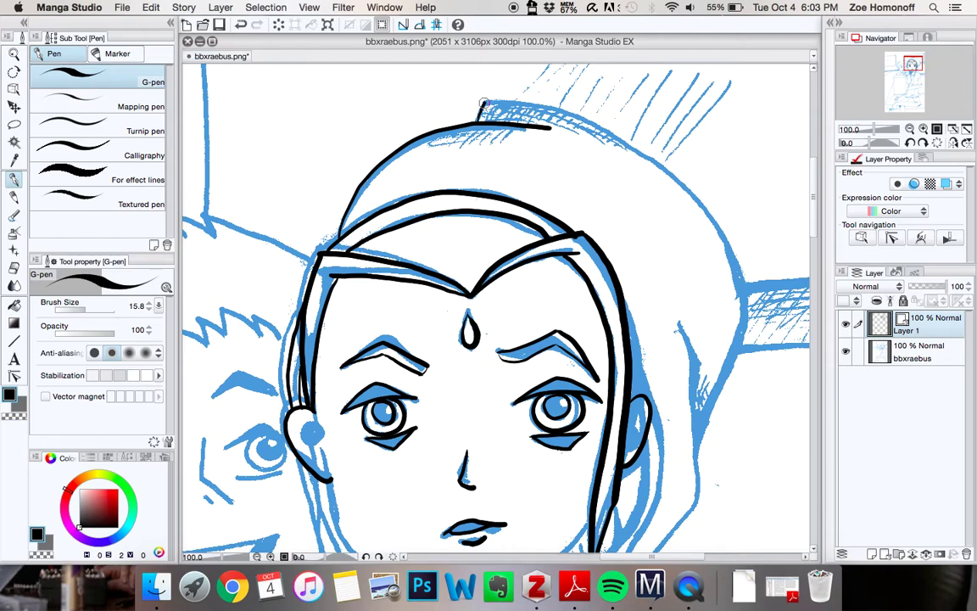
pyautogui.moveTo(488, 103)
pyautogui.mouseDown()
pyautogui.moveTo(577, 114)
pyautogui.moveTo(627, 134)
pyautogui.moveTo(693, 197)
pyautogui.moveTo(692, 279)
pyautogui.moveTo(678, 298)
pyautogui.mouseUp()
pyautogui.press('super+z')
pyautogui.press('super+z')
pyautogui.press('super+z')
pyautogui.press('super+z')
pyautogui.moveTo(504, 105)
pyautogui.mouseDown()
pyautogui.moveTo(617, 127)
pyautogui.moveTo(685, 174)
pyautogui.moveTo(712, 214)
pyautogui.moveTo(725, 322)
pyautogui.moveTo(700, 439)
pyautogui.mouseUp()
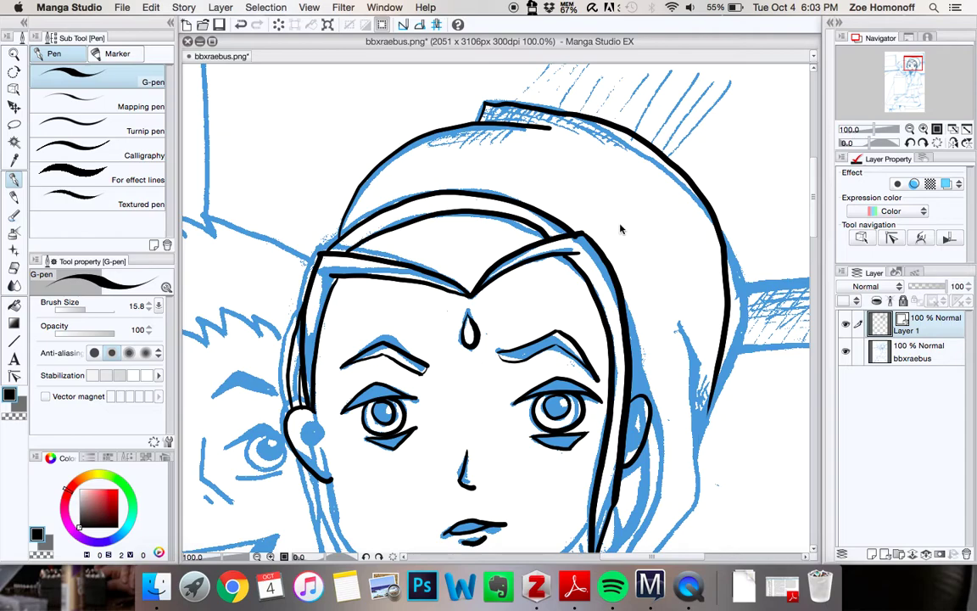
pyautogui.press('super+z')
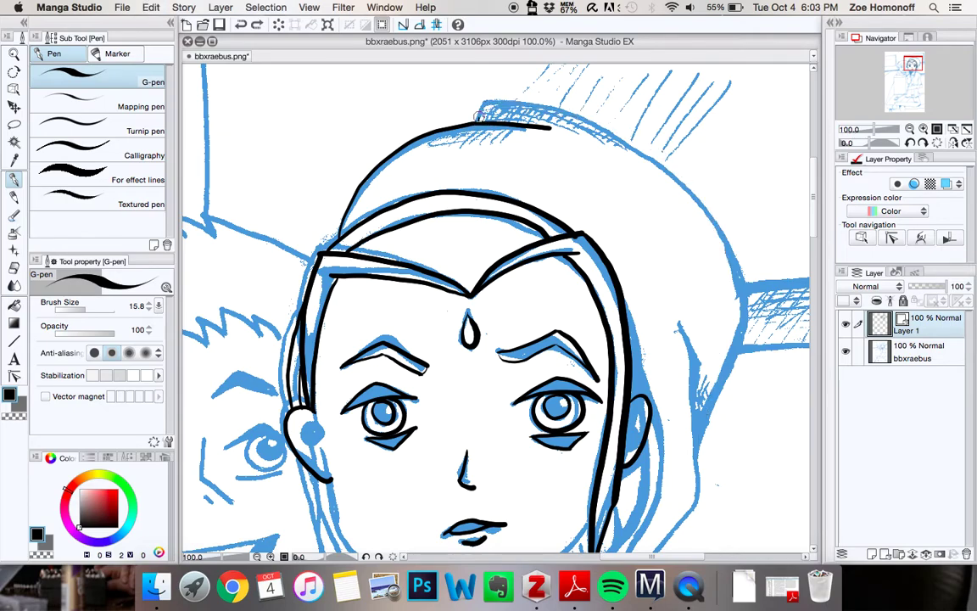
pyautogui.moveTo(484, 101)
pyautogui.mouseDown()
pyautogui.moveTo(574, 106)
pyautogui.moveTo(661, 135)
pyautogui.moveTo(710, 176)
pyautogui.moveTo(750, 252)
pyautogui.moveTo(746, 318)
pyautogui.moveTo(694, 471)
pyautogui.mouseUp()
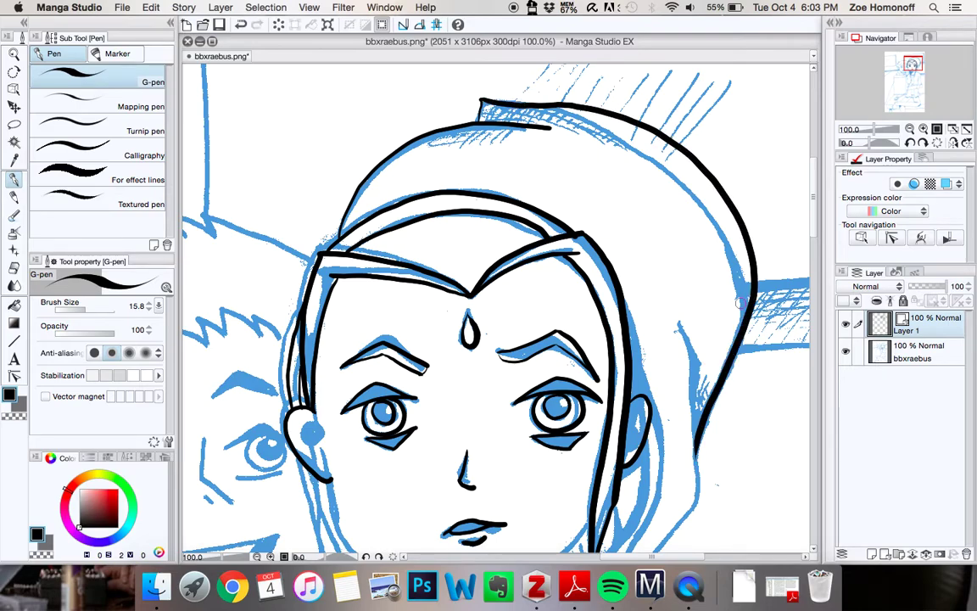
# - Ink the hood's inner fold on the right and continue its lower edge diagonally down past the shoulder
pyautogui.scroll(-5, 812, 211)
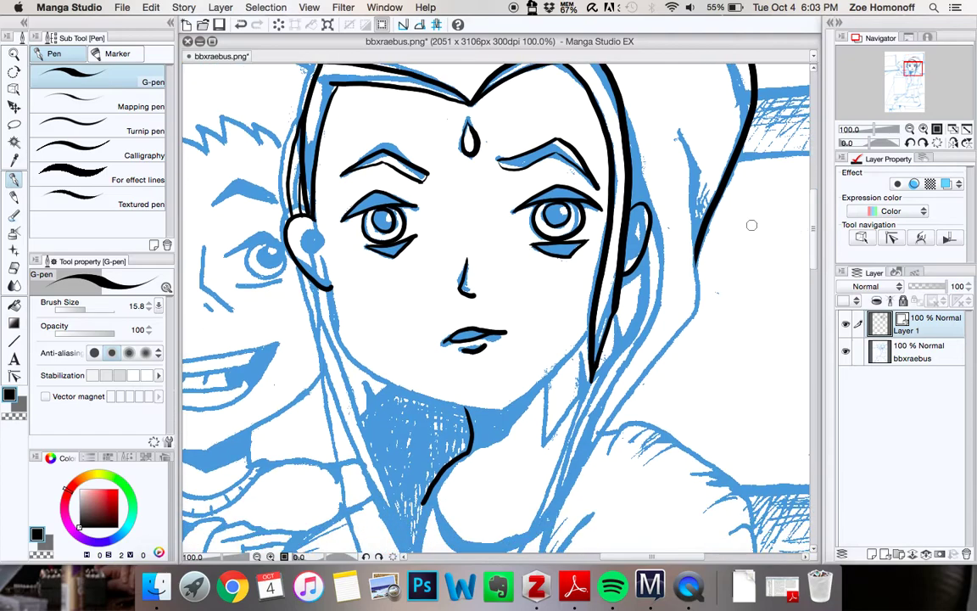
pyautogui.moveTo(679, 129)
pyautogui.mouseDown()
pyautogui.moveTo(700, 285)
pyautogui.moveTo(692, 320)
pyautogui.moveTo(658, 373)
pyautogui.moveTo(610, 415)
pyautogui.moveTo(550, 513)
pyautogui.mouseUp()
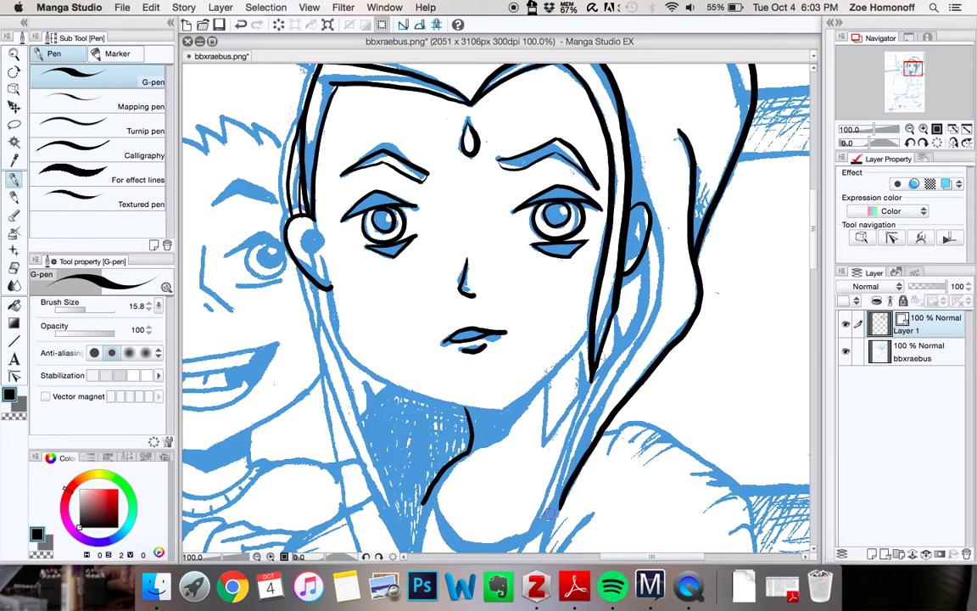
# - Ink the two curved lines running from behind the right ear down past the jaw inside the hood
pyautogui.scroll(5, 818, 247)
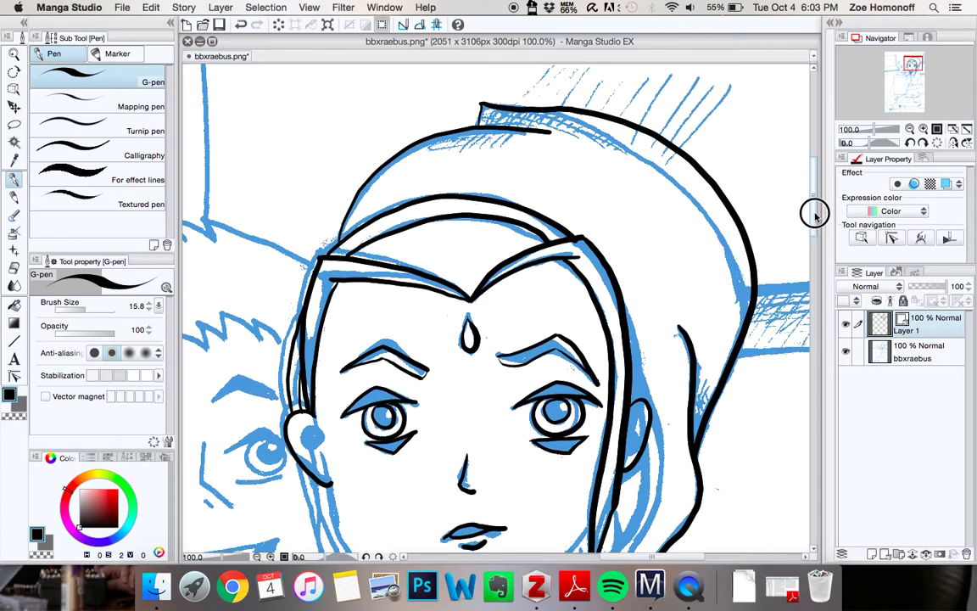
pyautogui.scroll(-3, 815, 219)
pyautogui.scroll(2, 812, 222)
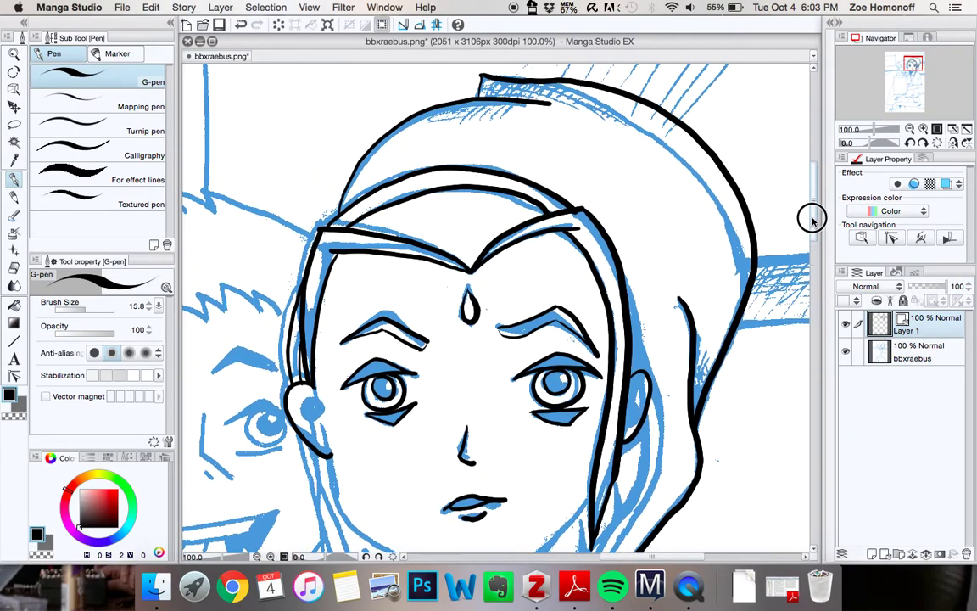
pyautogui.moveTo(811, 219); pyautogui.dragTo(805, 251)
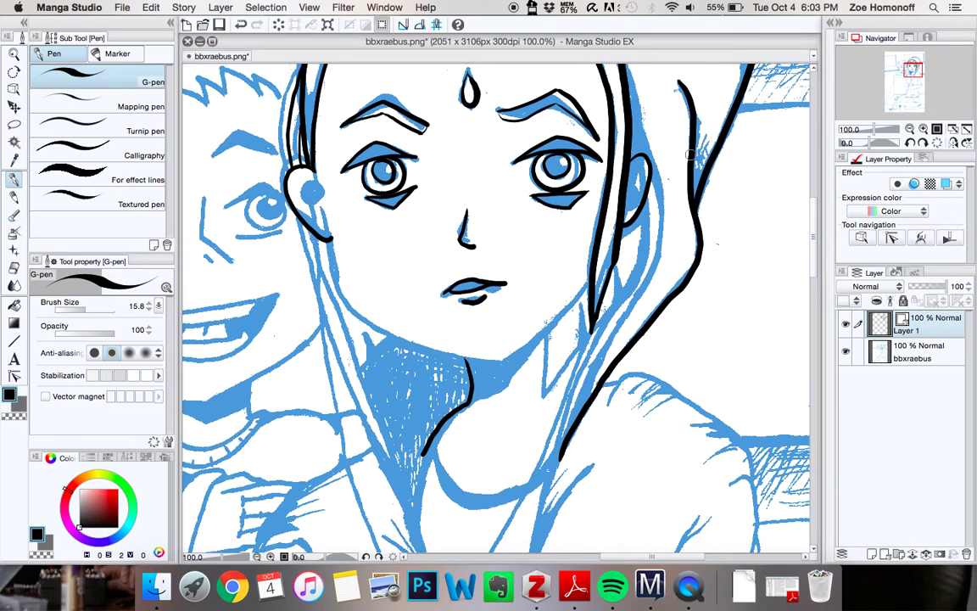
pyautogui.scroll(5, 815, 220)
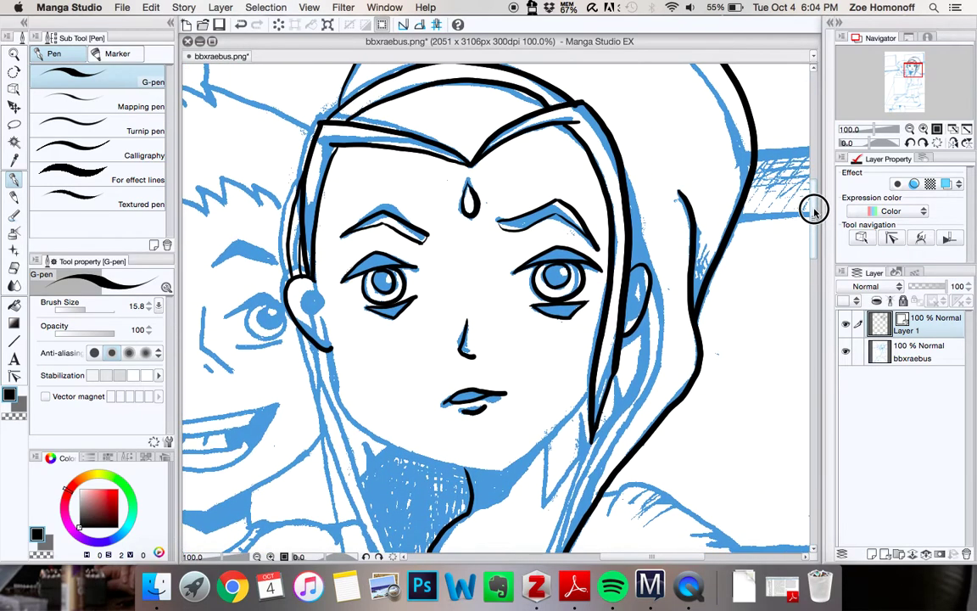
pyautogui.moveTo(624, 198)
pyautogui.mouseDown()
pyautogui.moveTo(662, 338)
pyautogui.moveTo(659, 373)
pyautogui.moveTo(578, 524)
pyautogui.mouseUp()
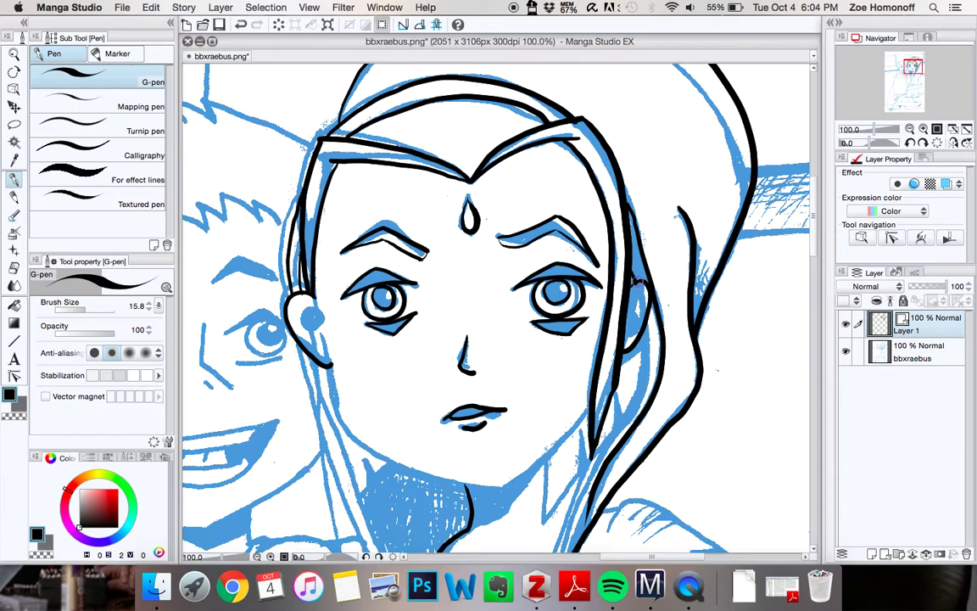
pyautogui.moveTo(648, 346)
pyautogui.mouseDown()
pyautogui.moveTo(640, 397)
pyautogui.moveTo(593, 483)
pyautogui.moveTo(586, 557)
pyautogui.mouseUp()
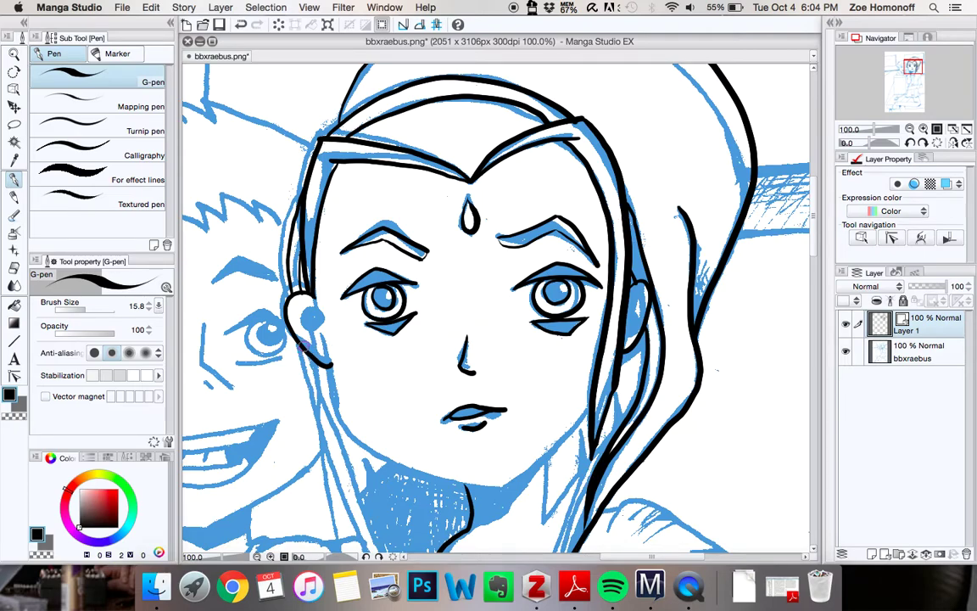
# - Ink the two long lines descending from the left ear past the jaw beside the neck
pyautogui.moveTo(310, 356); pyautogui.dragTo(366, 547)
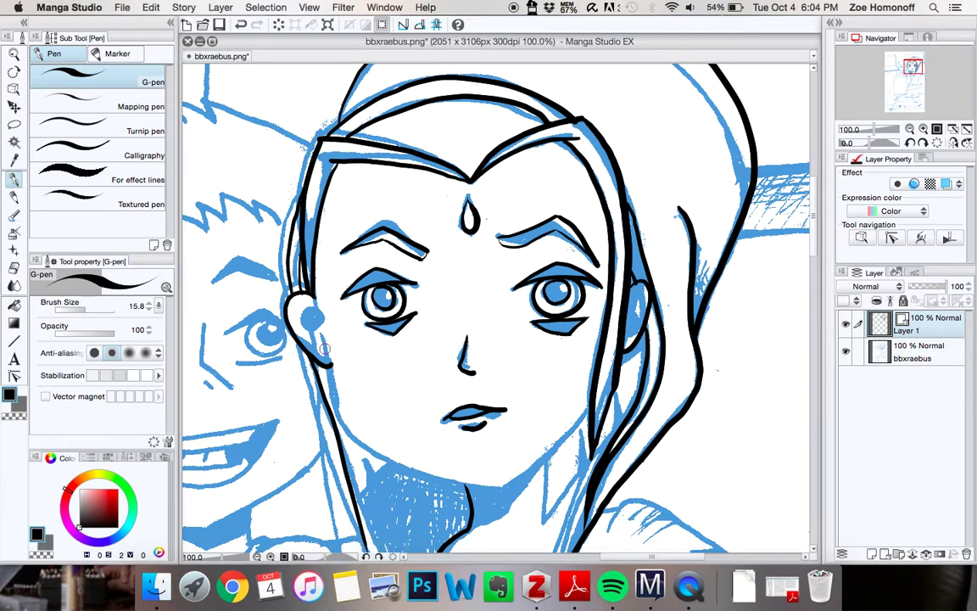
pyautogui.moveTo(295, 332); pyautogui.dragTo(390, 563)
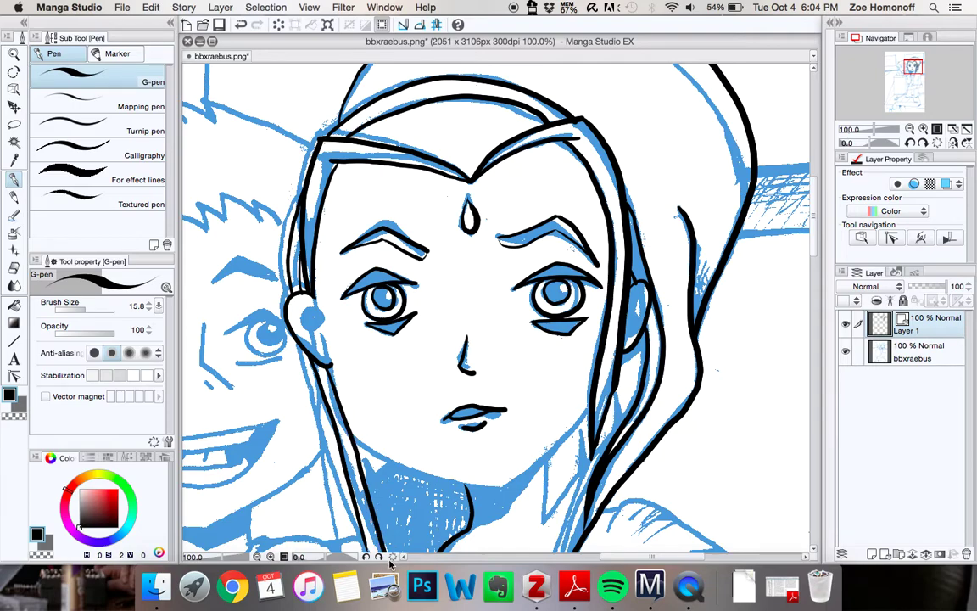
pyautogui.scroll(-5, 812, 253)
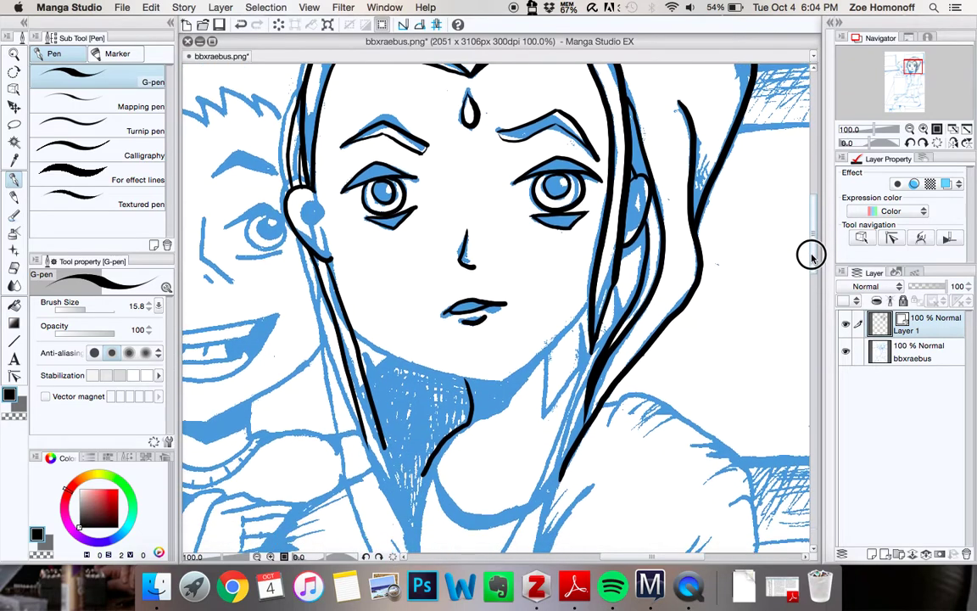
pyautogui.scroll(-2, 811, 263)
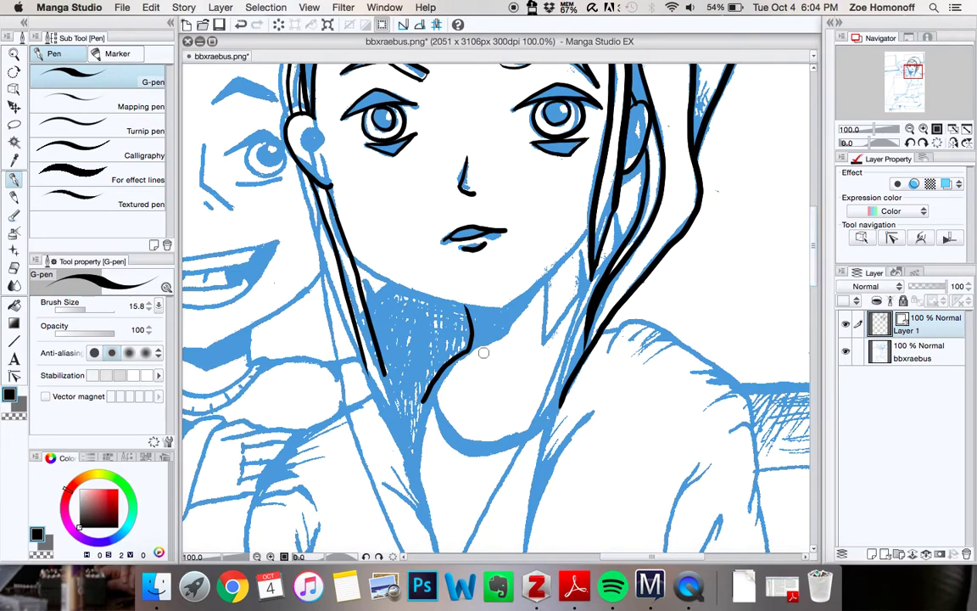
pyautogui.moveTo(324, 312); pyautogui.dragTo(405, 431)
pyautogui.press('super+z')
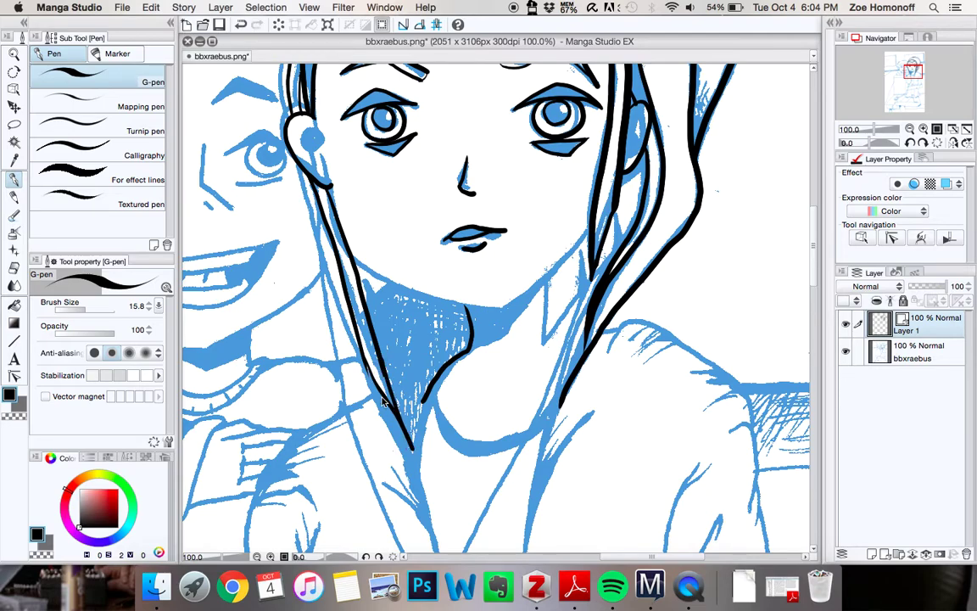
pyautogui.scroll(3, 383, 400)
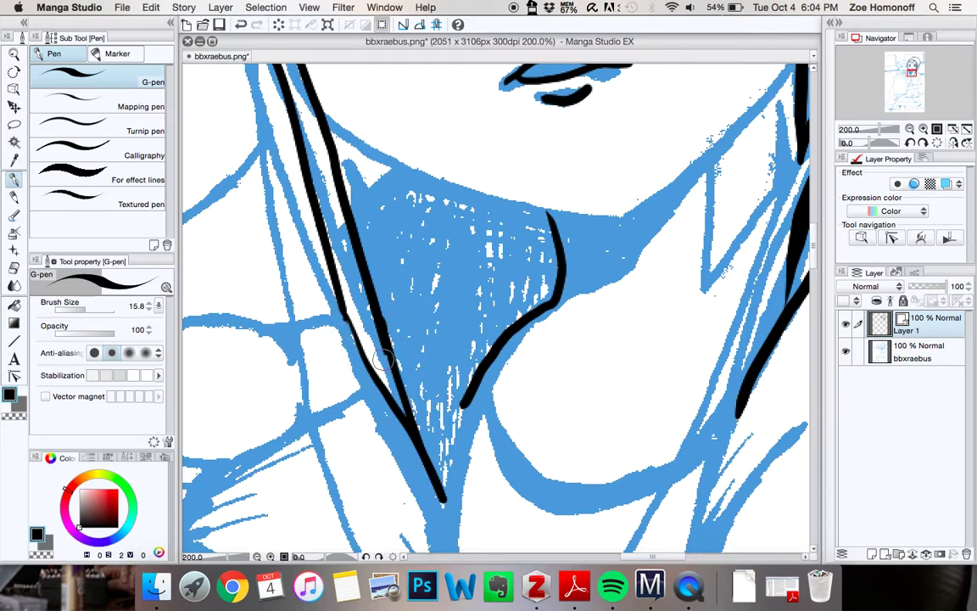
pyautogui.moveTo(374, 311); pyautogui.dragTo(388, 361)
pyautogui.scroll(-2, 400, 285)
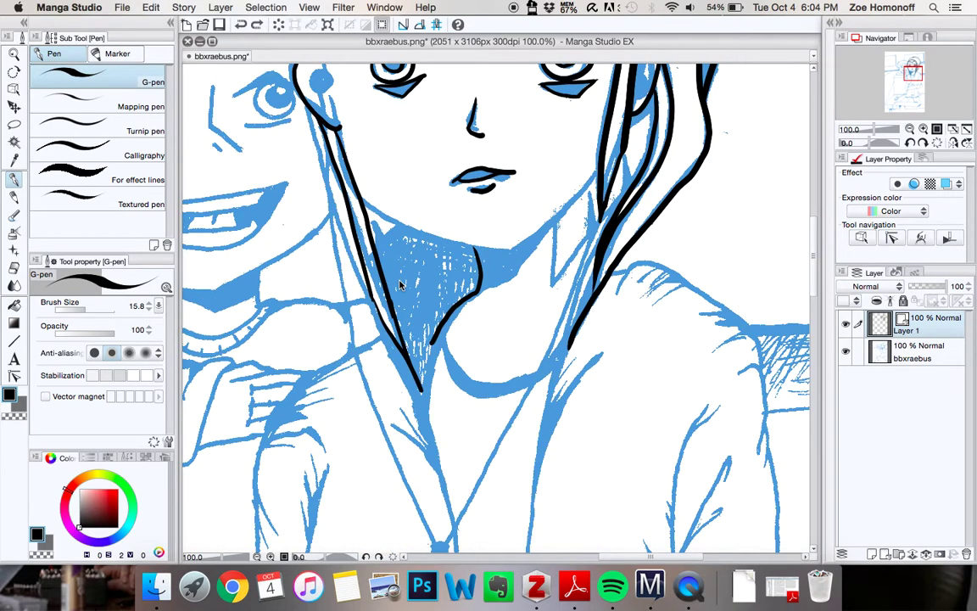
pyautogui.scroll(4, 401, 285)
pyautogui.press('super+z')
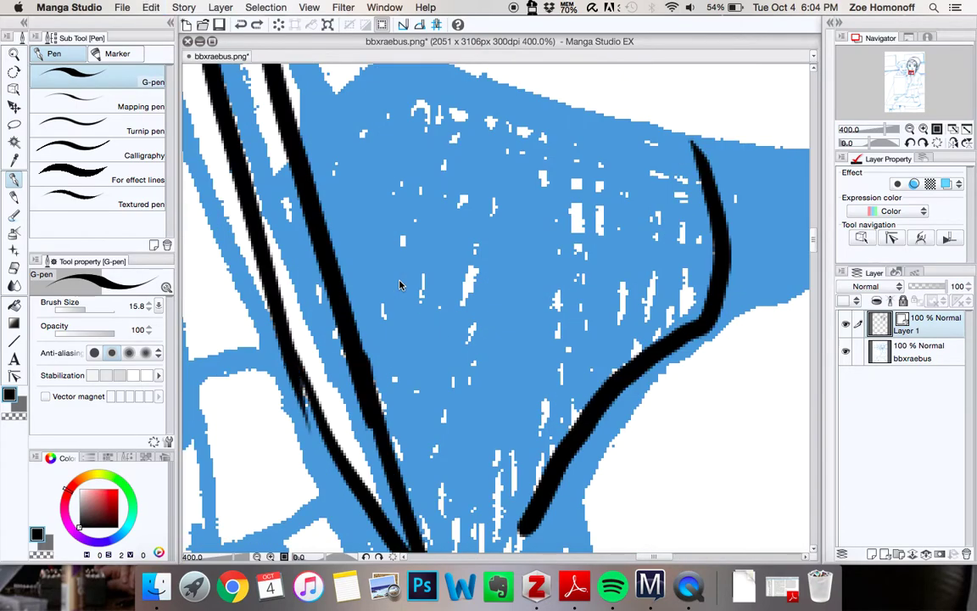
pyautogui.press('super+z')
pyautogui.scroll(-1, 400, 285)
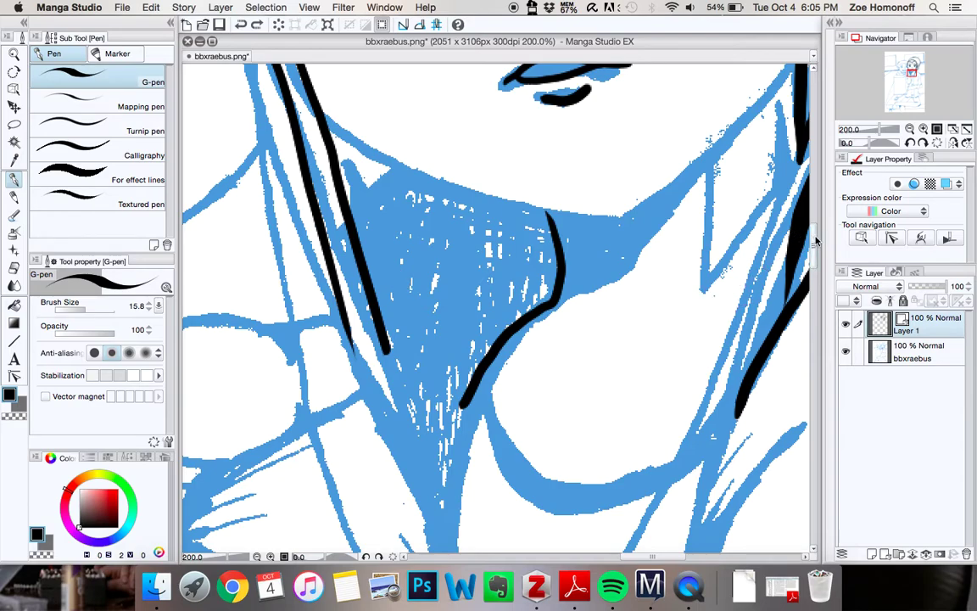
# - Extend the two long lines below the left ear downward so they meet in a point beside the neck, redoing rejected strokes
pyautogui.scroll(-4, 812, 241)
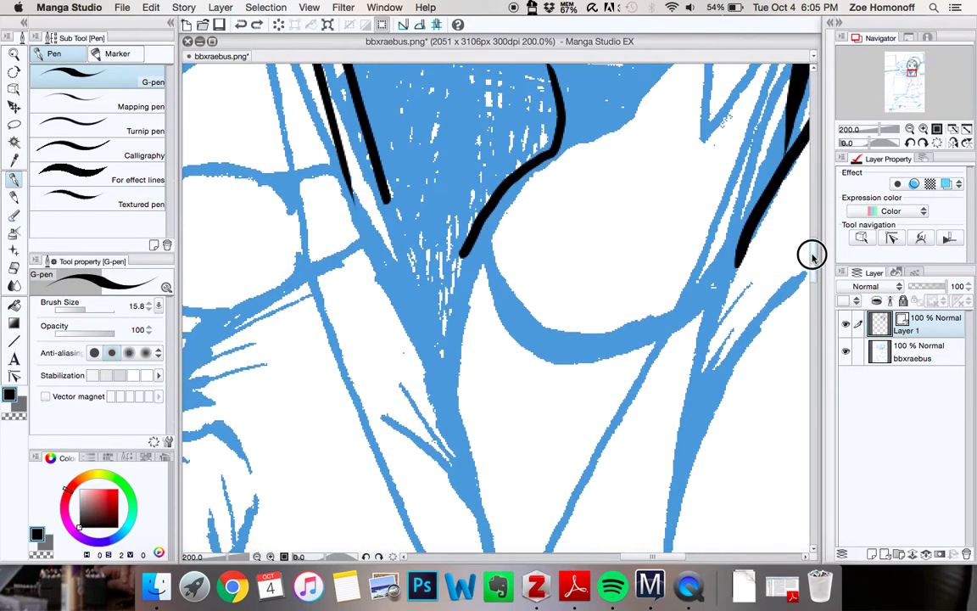
pyautogui.scroll(1, 814, 251)
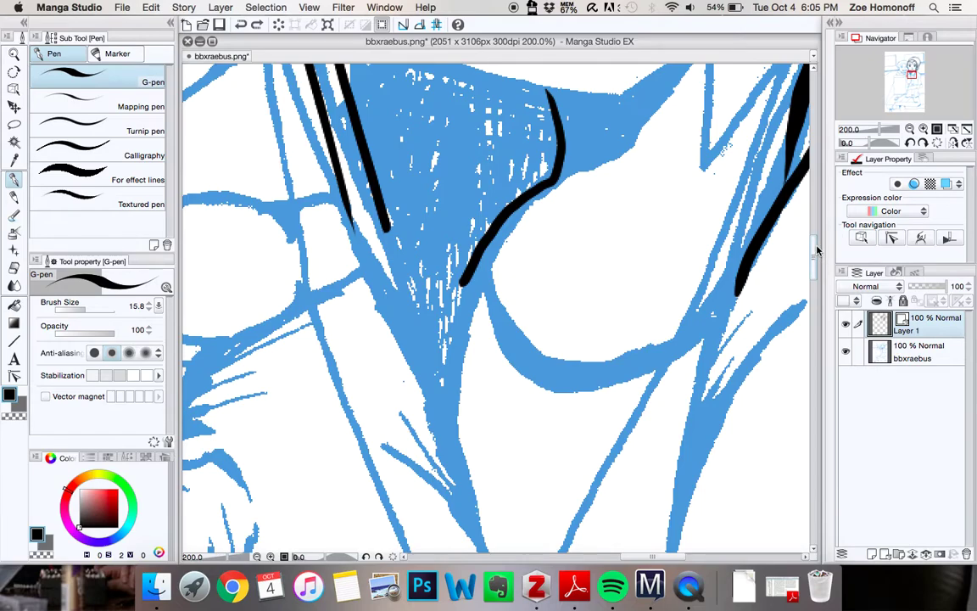
pyautogui.moveTo(353, 225); pyautogui.dragTo(440, 363)
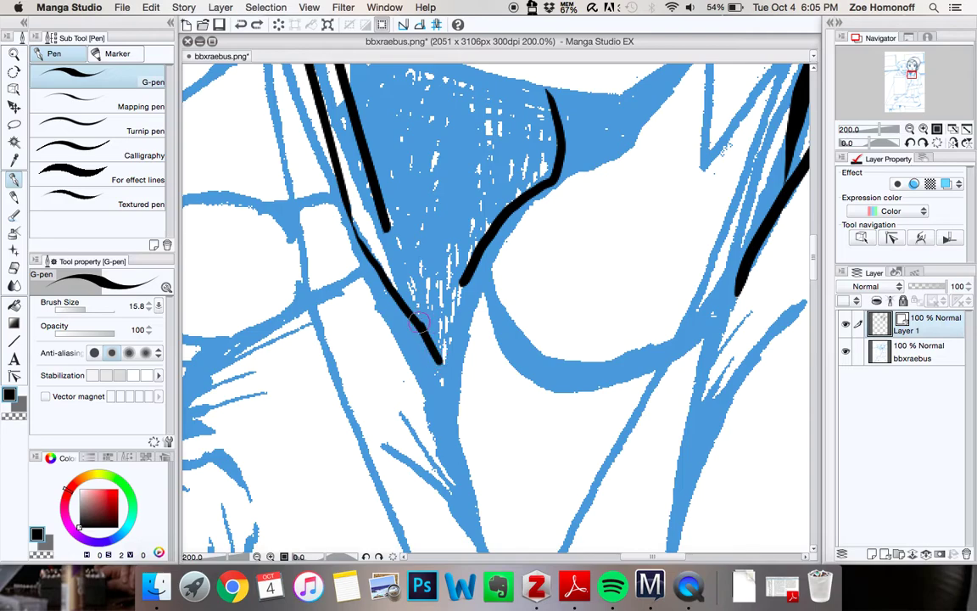
pyautogui.press('super+z')
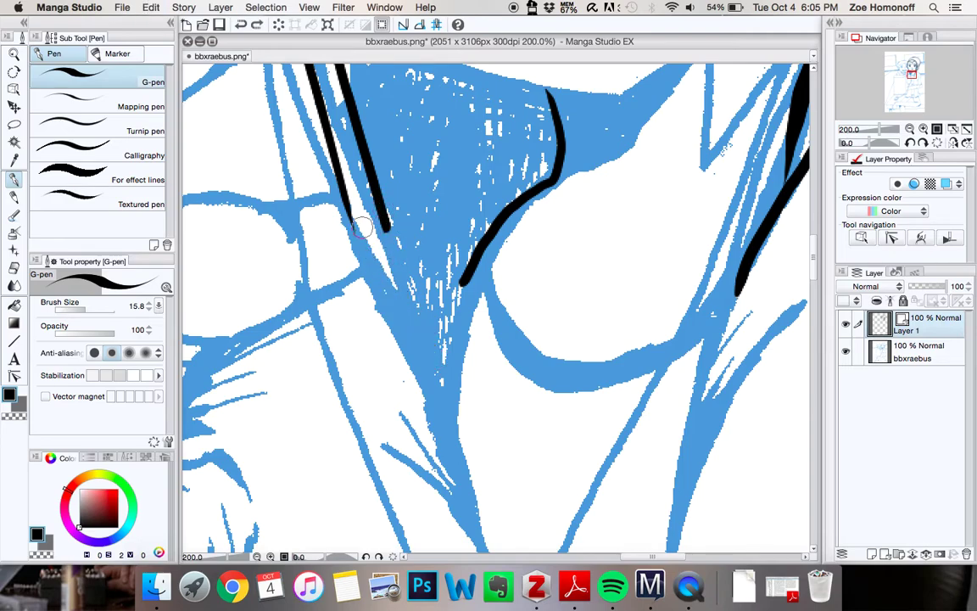
pyautogui.moveTo(312, 197); pyautogui.dragTo(363, 247)
pyautogui.press('super+z')
pyautogui.moveTo(312, 188); pyautogui.dragTo(435, 345)
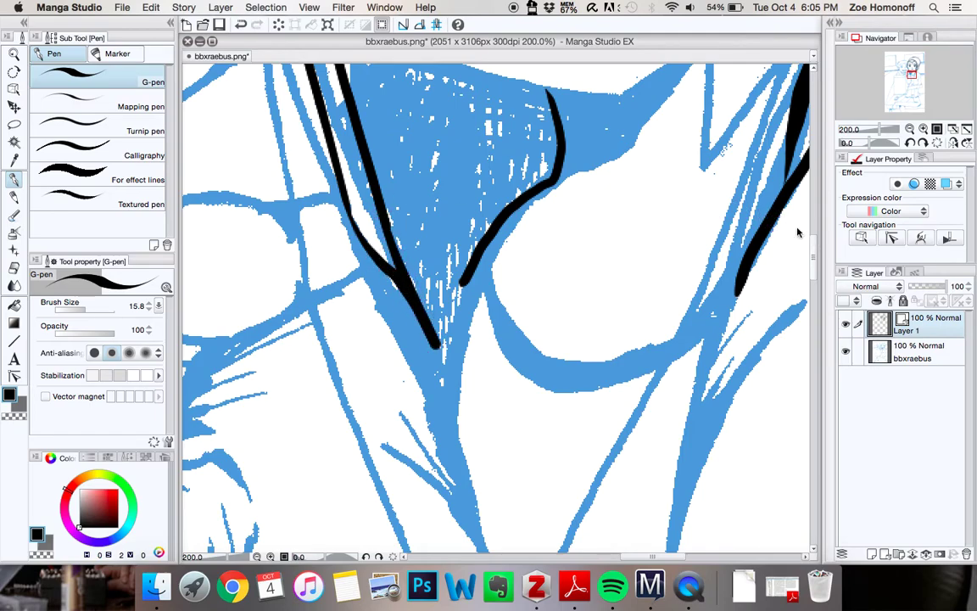
# - Ink the right side of the girl's jaw from the hair down to the chin, discarding trial strokes along the left jaw
pyautogui.scroll(-1, 797, 232)
pyautogui.scroll(-1, 797, 227)
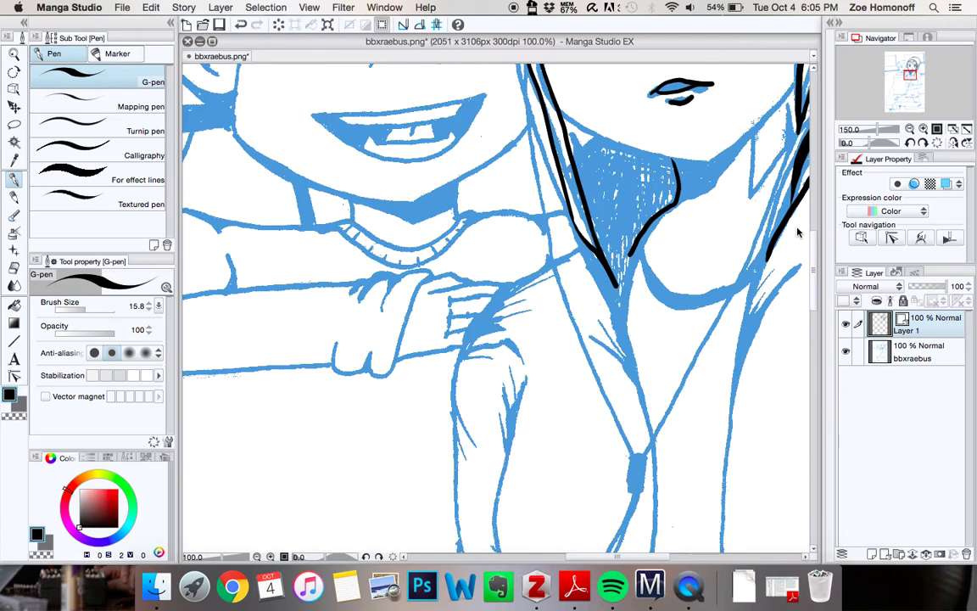
pyautogui.moveTo(814, 288); pyautogui.dragTo(804, 217)
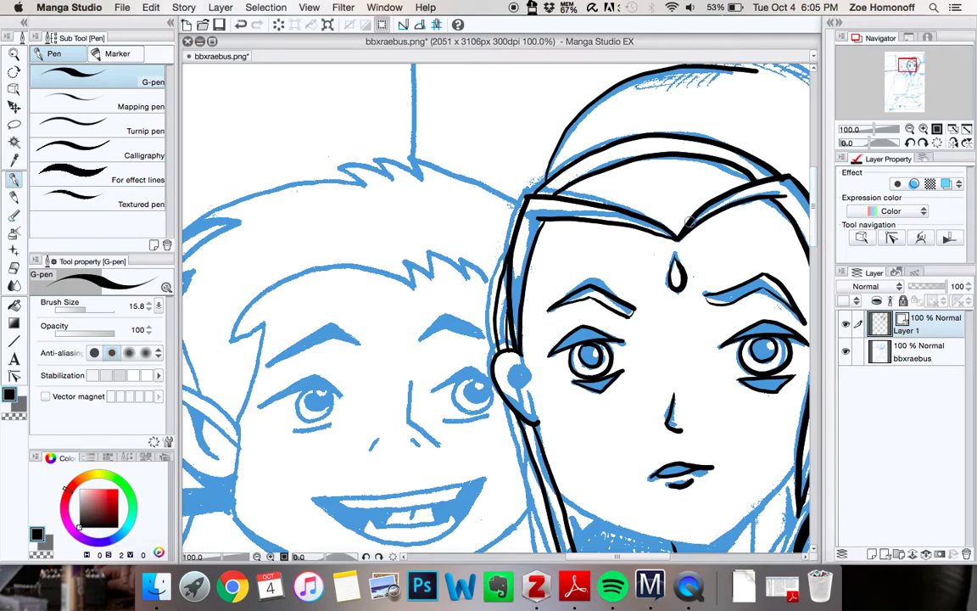
pyautogui.moveTo(559, 556); pyautogui.dragTo(614, 558)
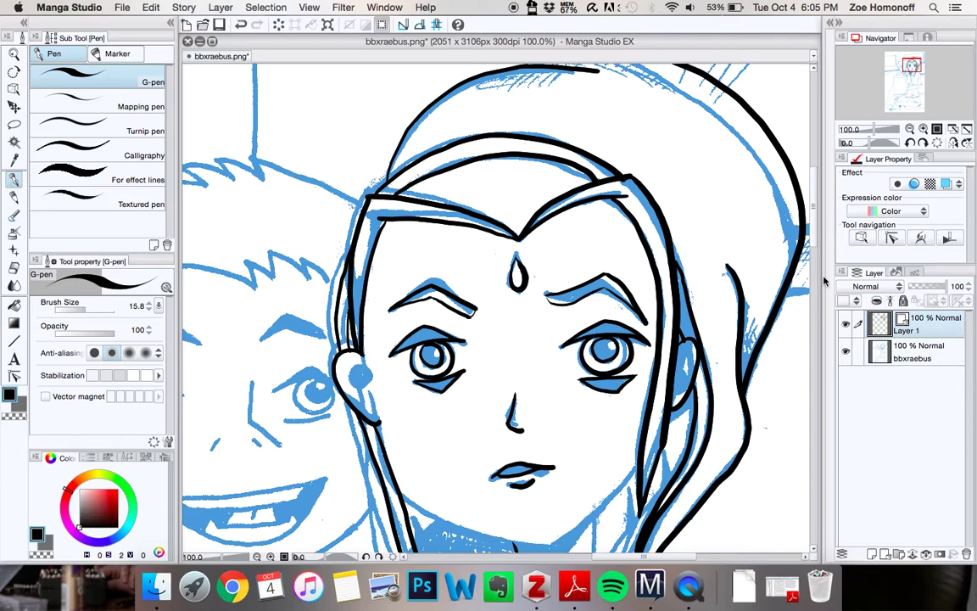
pyautogui.scroll(3, 812, 212)
pyautogui.moveTo(813, 212); pyautogui.dragTo(803, 279)
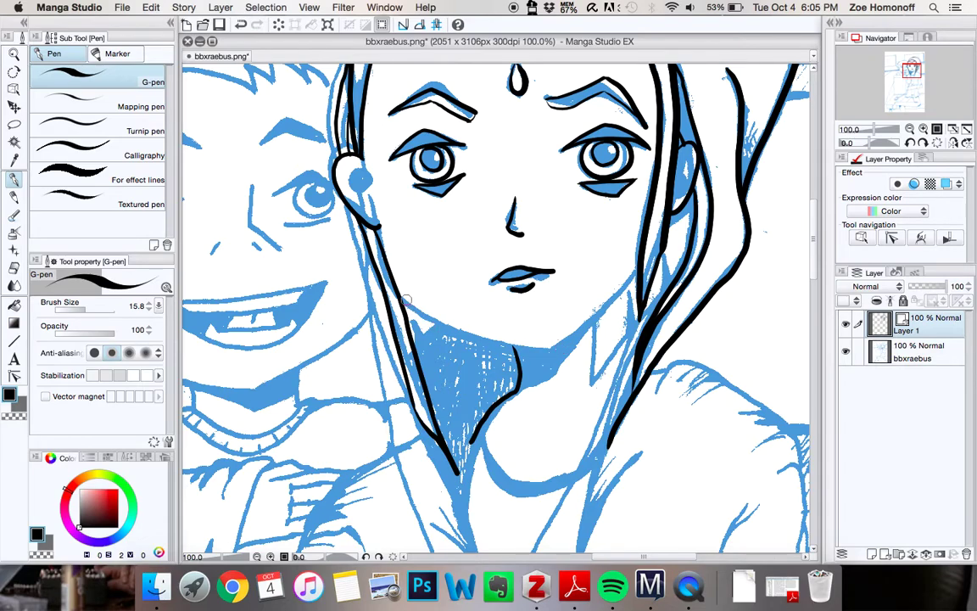
pyautogui.moveTo(356, 261); pyautogui.dragTo(475, 321)
pyautogui.hotkey('ctrl', 'z')
pyautogui.moveTo(402, 300)
pyautogui.mouseDown()
pyautogui.moveTo(485, 342)
pyautogui.moveTo(557, 350)
pyautogui.mouseUp()
pyautogui.press('super+z')
pyautogui.moveTo(374, 270)
pyautogui.mouseDown()
pyautogui.moveTo(426, 305)
pyautogui.moveTo(417, 312)
pyautogui.moveTo(500, 343)
pyautogui.moveTo(564, 343)
pyautogui.moveTo(598, 329)
pyautogui.mouseUp()
pyautogui.press('super+z')
pyautogui.press('super+z')
pyautogui.moveTo(633, 272); pyautogui.dragTo(549, 353)
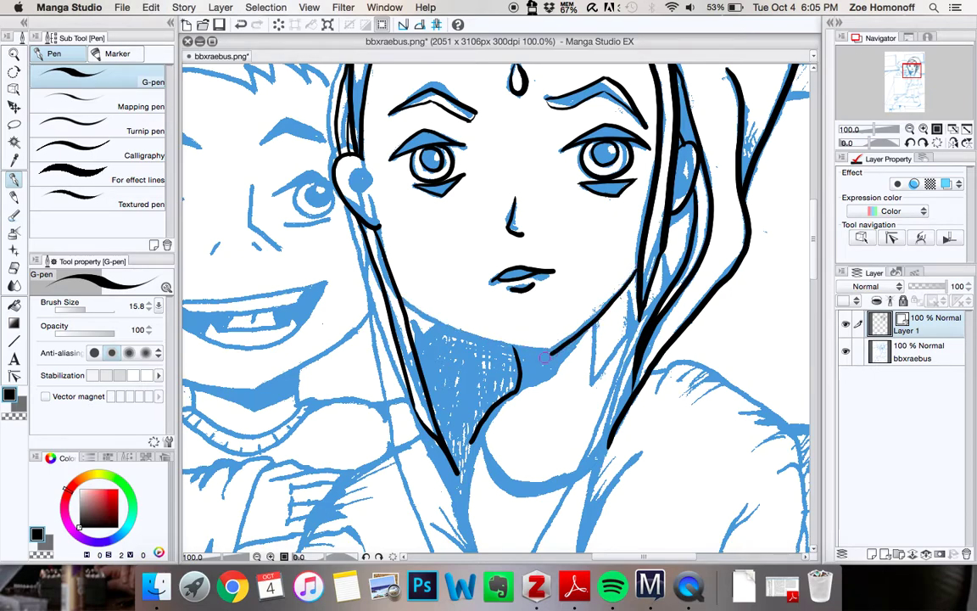
# - Ink the left side of the jaw from the long hair strand down to the chin, redoing rejected strokes
pyautogui.moveTo(363, 264); pyautogui.dragTo(443, 305)
pyautogui.press('super+z')
pyautogui.moveTo(364, 266); pyautogui.dragTo(458, 314)
pyautogui.press('super+z')
pyautogui.moveTo(400, 292)
pyautogui.mouseDown()
pyautogui.moveTo(447, 320)
pyautogui.moveTo(551, 343)
pyautogui.moveTo(552, 352)
pyautogui.moveTo(509, 346)
pyautogui.moveTo(428, 309)
pyautogui.mouseUp()
pyautogui.press('super+z')
pyautogui.press('super+z')
pyautogui.moveTo(402, 298)
pyautogui.mouseDown()
pyautogui.moveTo(432, 328)
pyautogui.moveTo(555, 349)
pyautogui.mouseUp()
pyautogui.moveTo(530, 350)
pyautogui.mouseDown()
pyautogui.moveTo(440, 323)
pyautogui.moveTo(402, 285)
pyautogui.mouseUp()
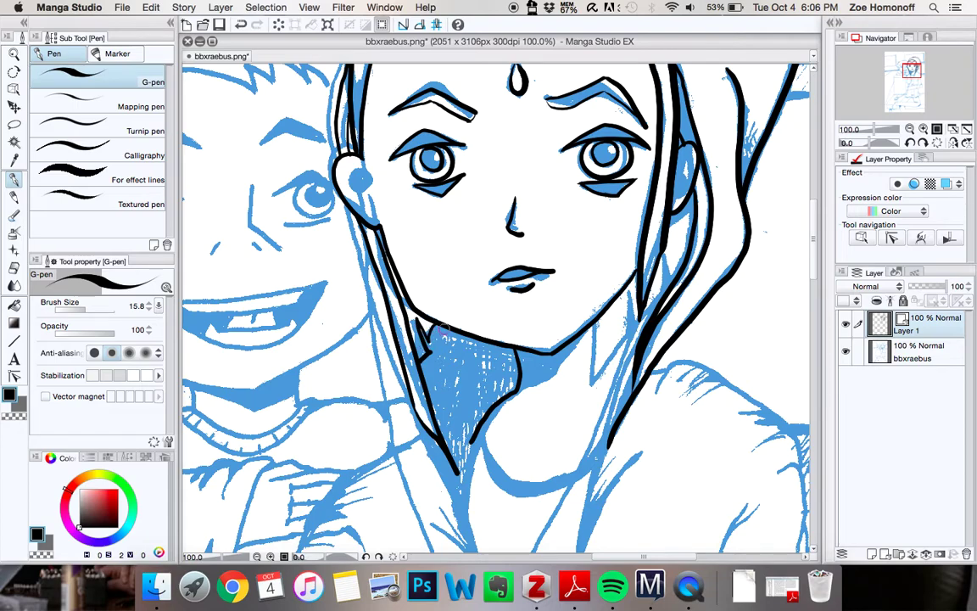
# - Ink the small pointed hair ends under the jaw on the right, after undoing the heavy stroke on the left tuft
pyautogui.press('super+z')
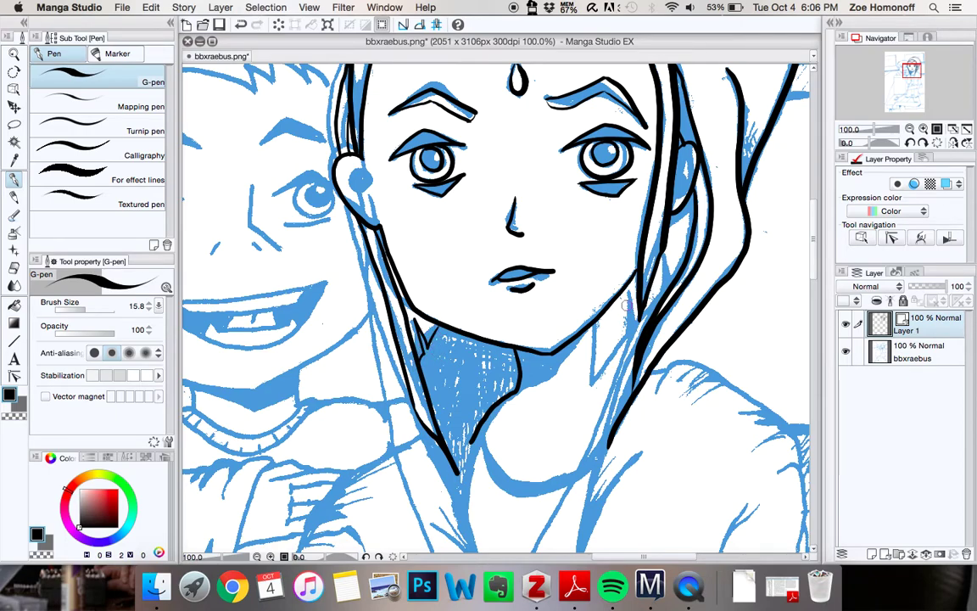
pyautogui.moveTo(593, 323)
pyautogui.mouseDown()
pyautogui.moveTo(592, 382)
pyautogui.moveTo(628, 337)
pyautogui.moveTo(626, 299)
pyautogui.mouseUp()
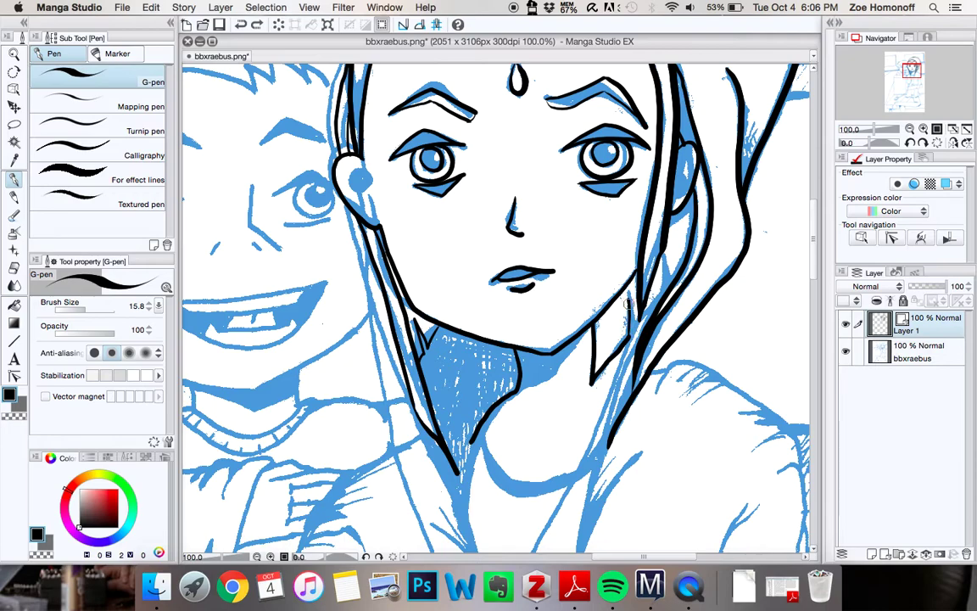
pyautogui.moveTo(634, 327); pyautogui.dragTo(659, 284)
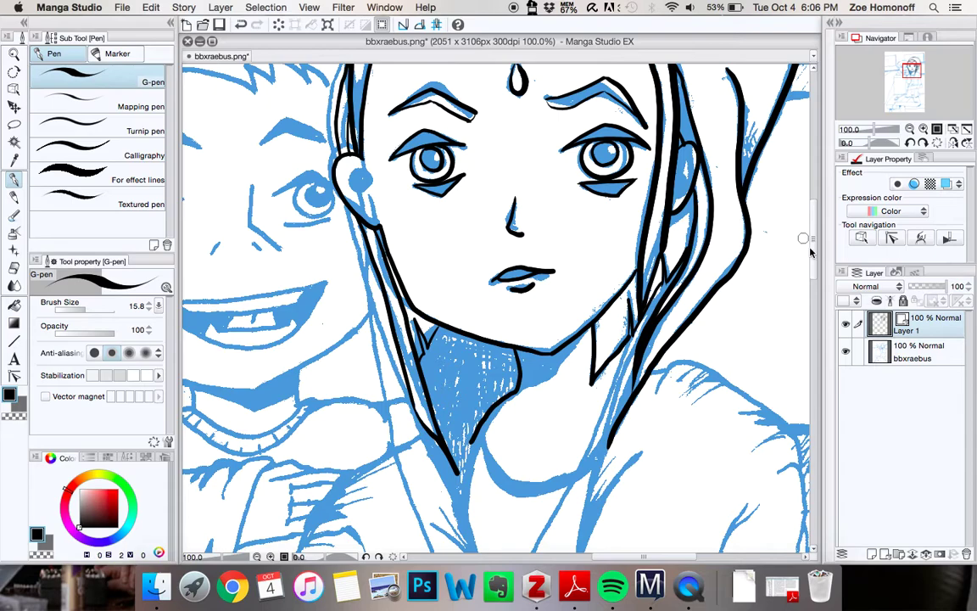
# - Ink the rounded shirt neckline from the base of the neck line across to the hood's right edge
pyautogui.scroll(5, 816, 264)
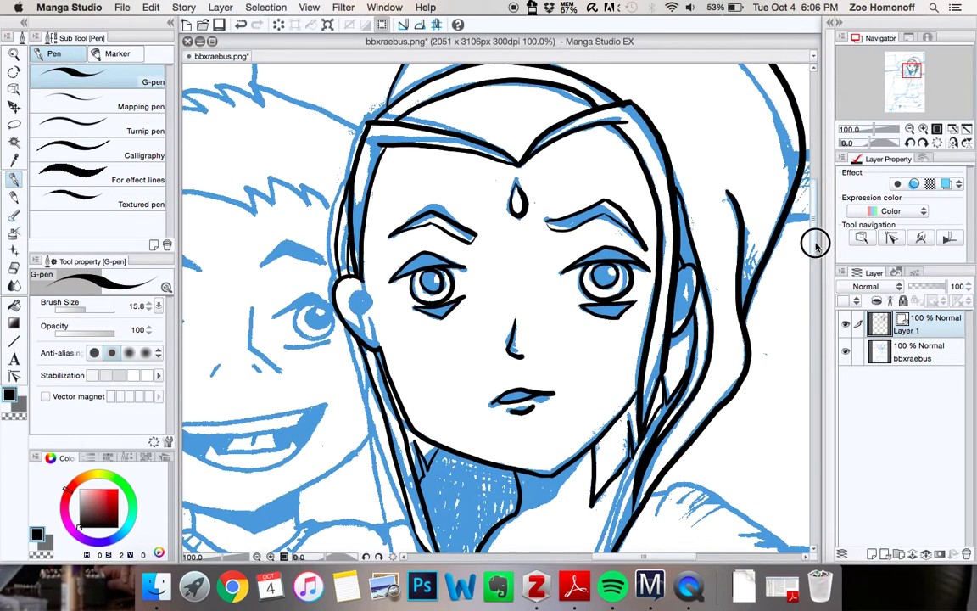
pyautogui.scroll(3, 816, 243)
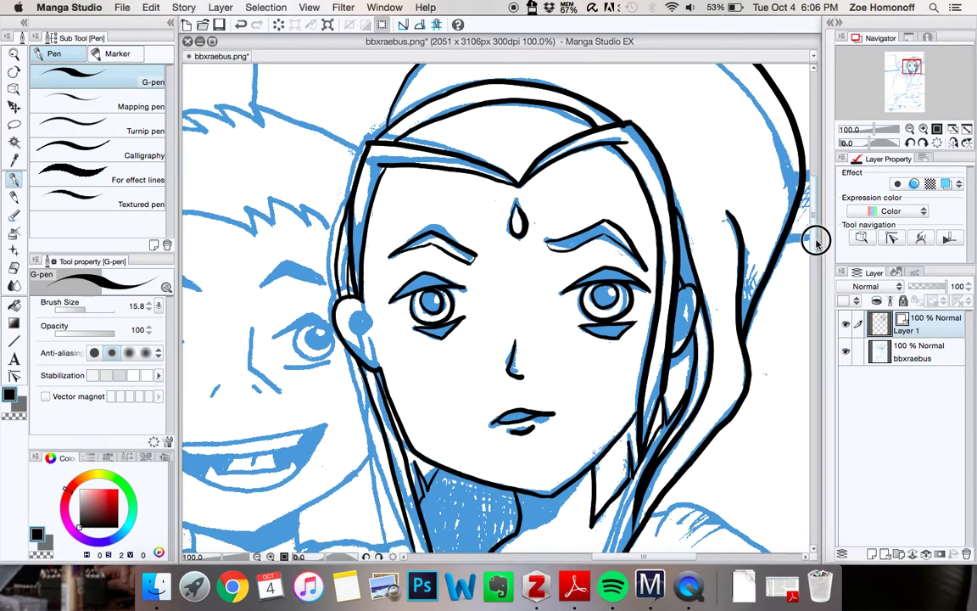
pyautogui.scroll(-4, 816, 246)
pyautogui.scroll(-4, 817, 248)
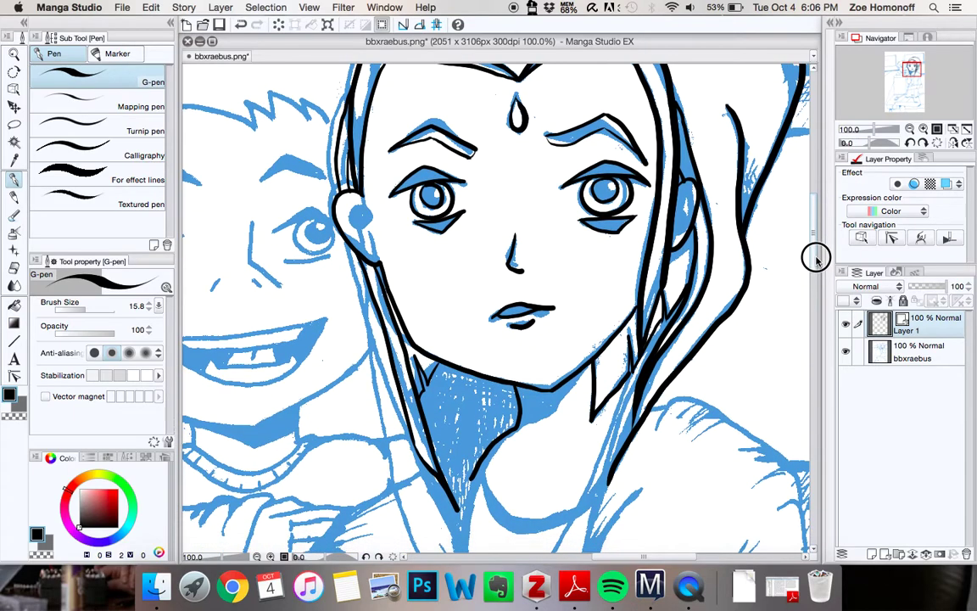
pyautogui.scroll(-3, 814, 262)
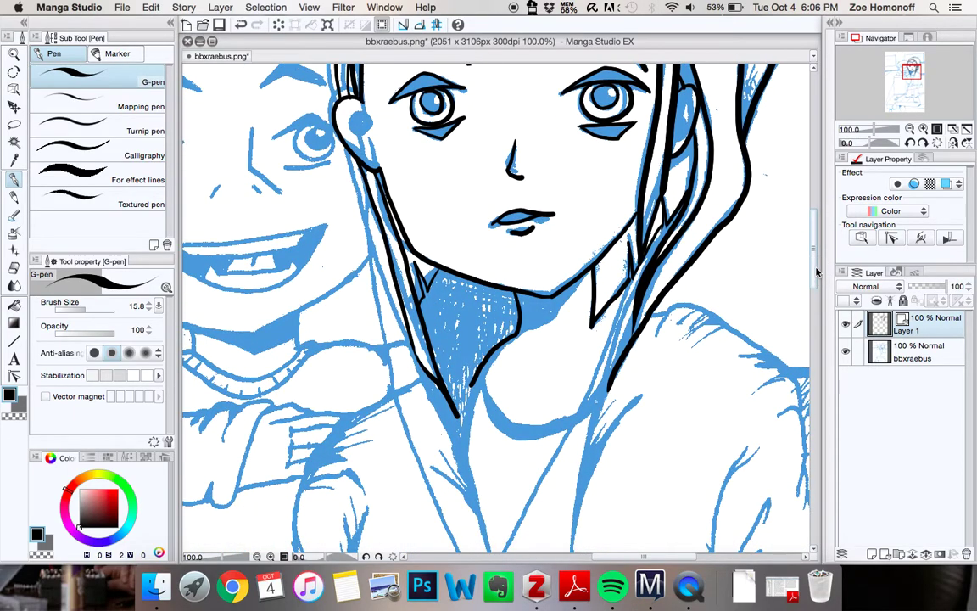
pyautogui.press('super+minus')
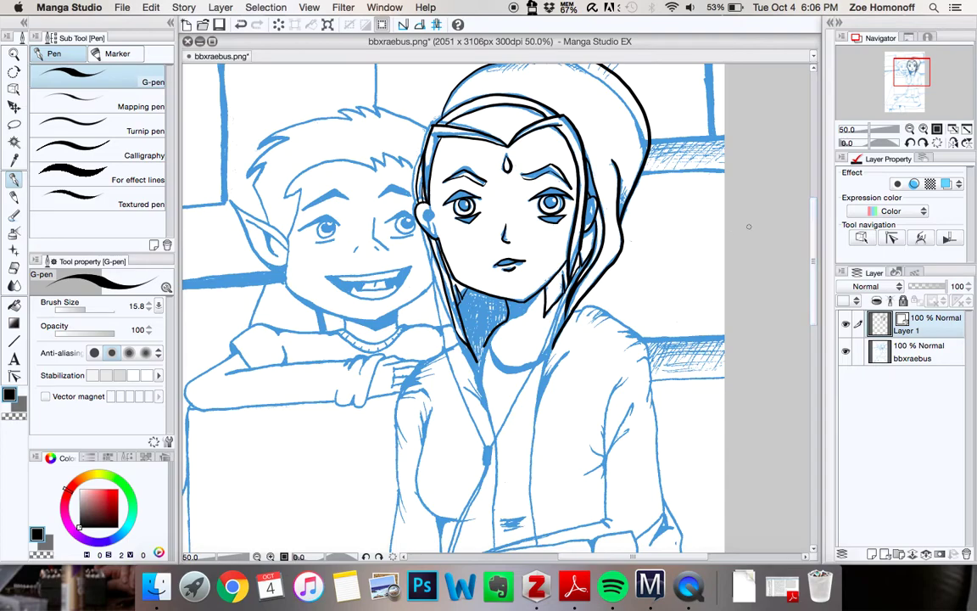
pyautogui.moveTo(815, 239); pyautogui.dragTo(816, 227)
pyautogui.scroll(-5, 813, 242)
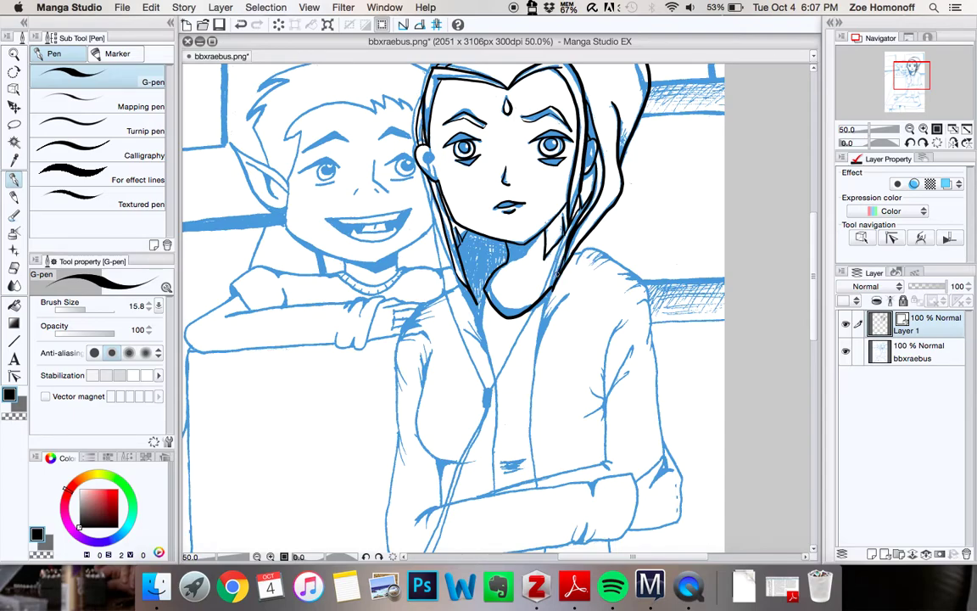
# - Continue the hood's right edge from the neckline down the chest along the jacket opening, redoing the rejected stroke
pyautogui.scroll(2, 552, 290)
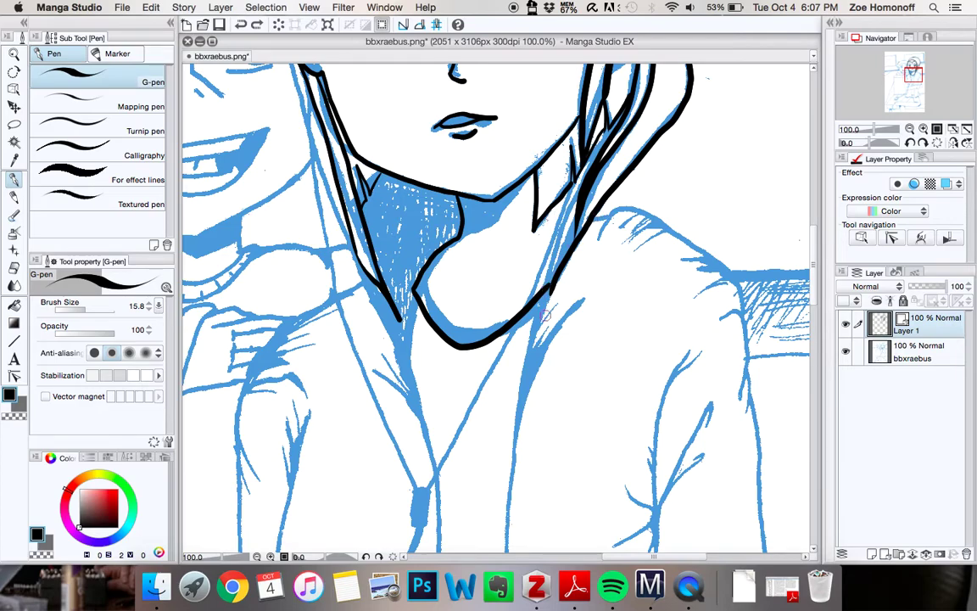
pyautogui.moveTo(517, 395); pyautogui.dragTo(574, 203)
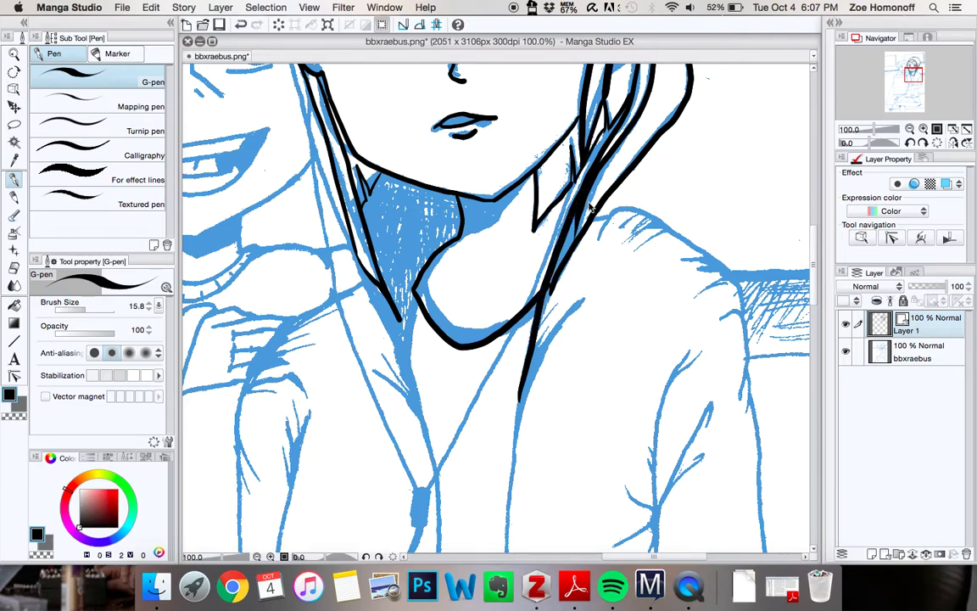
pyautogui.press('super+z')
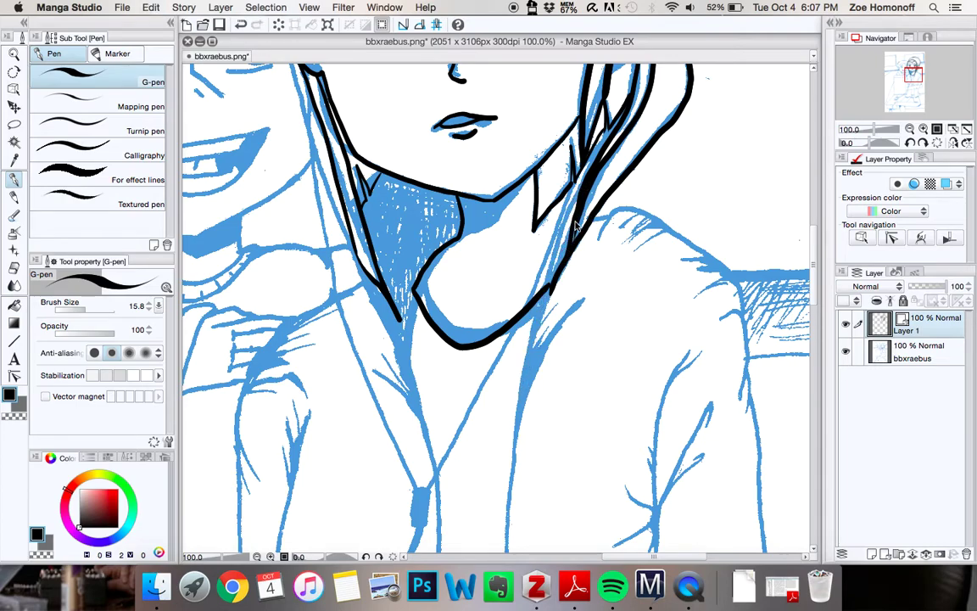
pyautogui.moveTo(565, 259)
pyautogui.mouseDown()
pyautogui.moveTo(524, 379)
pyautogui.moveTo(520, 433)
pyautogui.mouseUp()
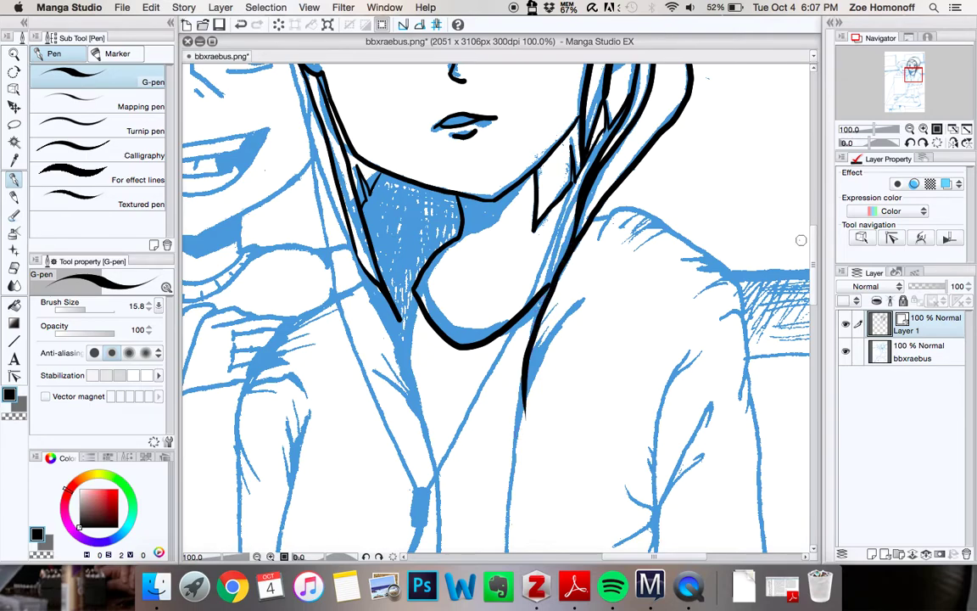
pyautogui.moveTo(813, 263); pyautogui.dragTo(812, 191)
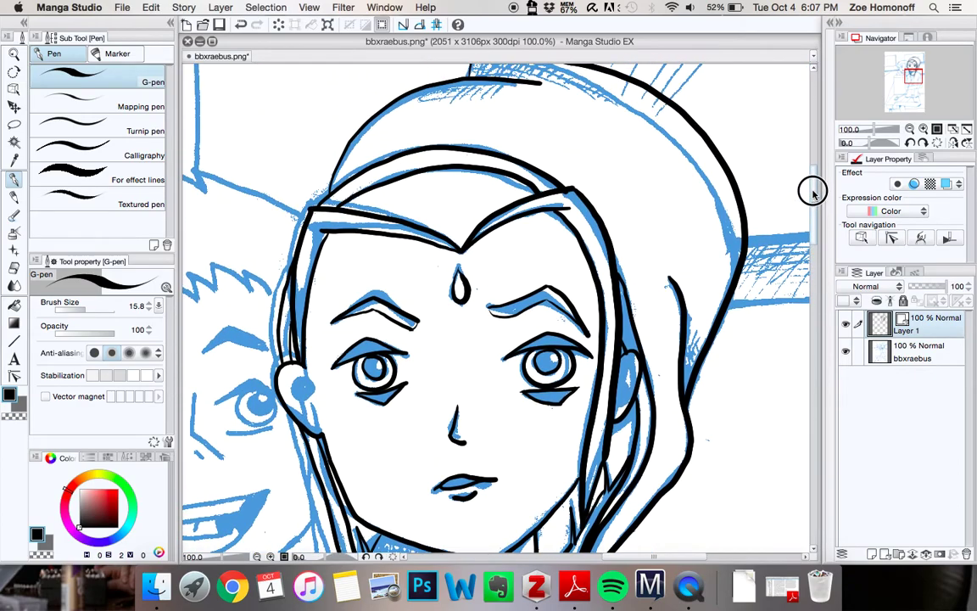
pyautogui.press('super+minus')
pyautogui.press('super+minus')
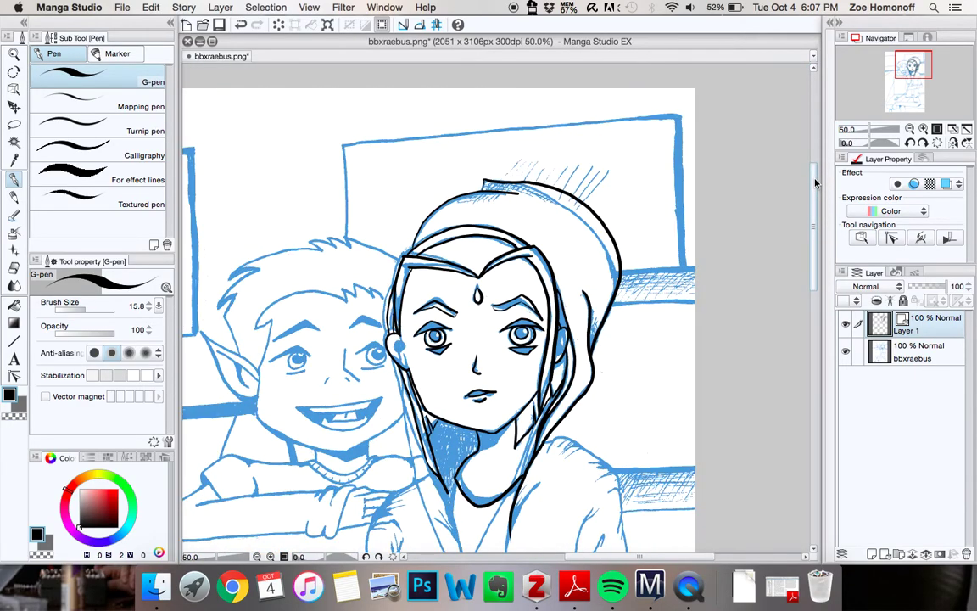
pyautogui.press('super+plus')
pyautogui.press('super+plus')
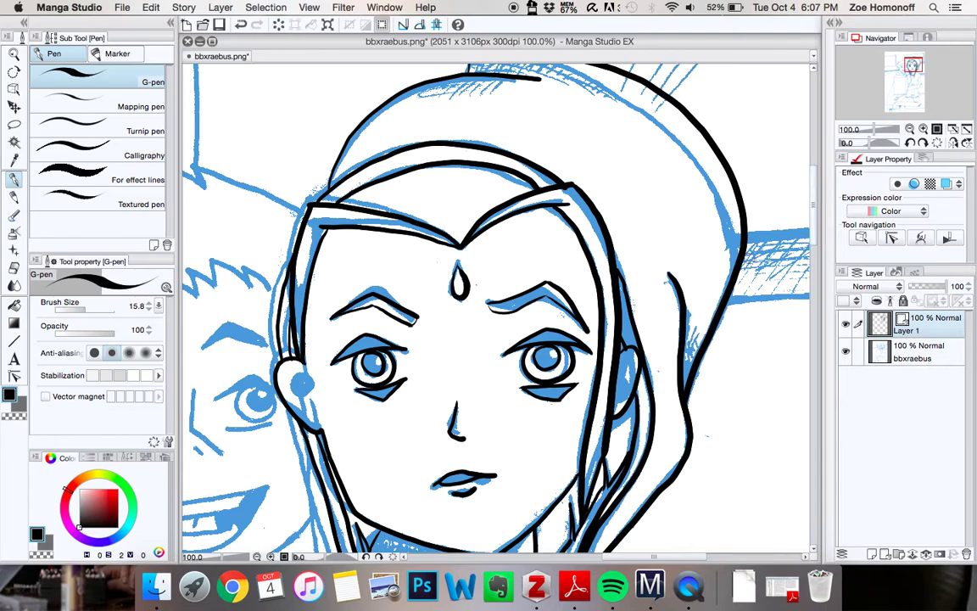
pyautogui.moveTo(815, 183); pyautogui.dragTo(798, 278)
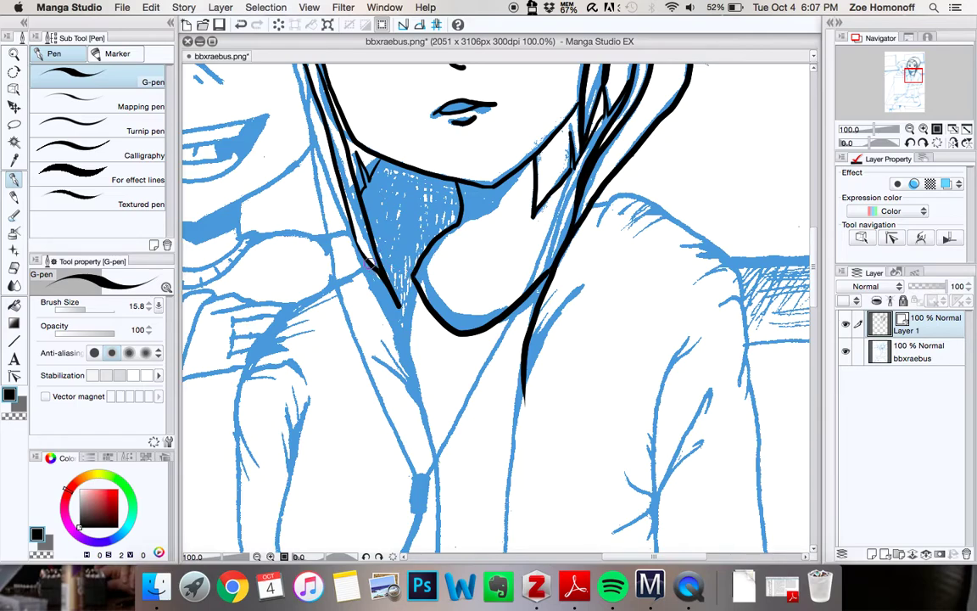
# - Ink the left edge of the jacket opening from the long hair strand's tip down to the folded arms, redoing rejected strokes
pyautogui.scroll(-3, 368, 265)
pyautogui.scroll(5, 369, 268)
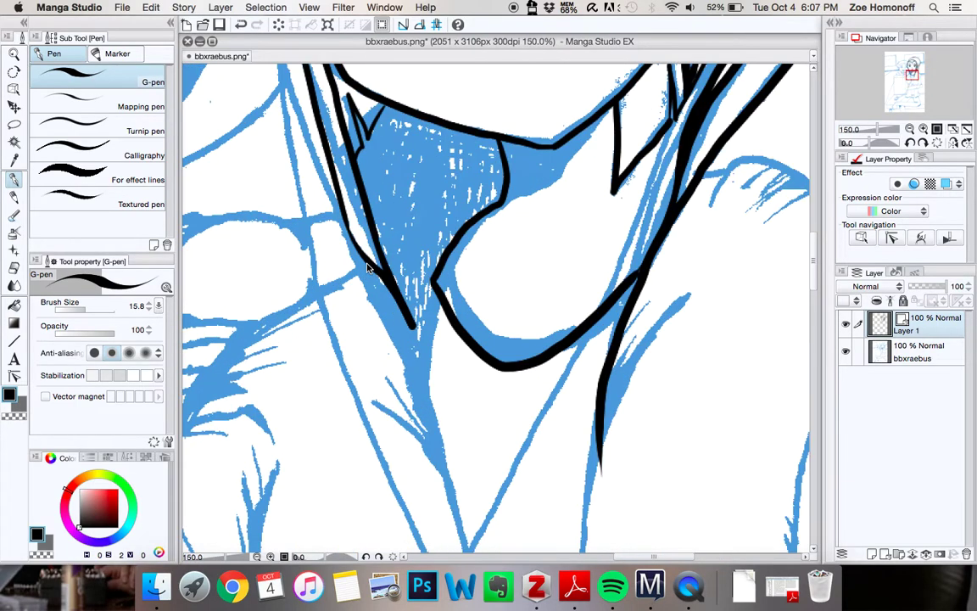
pyautogui.scroll(-3, 367, 267)
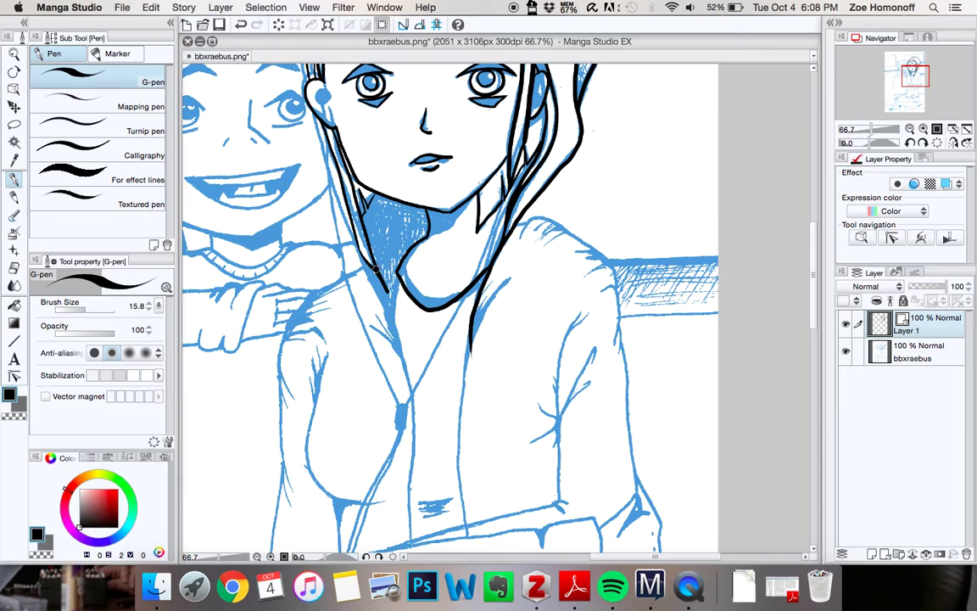
pyautogui.moveTo(386, 289)
pyautogui.mouseDown()
pyautogui.moveTo(429, 419)
pyautogui.moveTo(410, 536)
pyautogui.mouseUp()
pyautogui.press('super+z')
pyautogui.moveTo(389, 292)
pyautogui.mouseDown()
pyautogui.moveTo(419, 400)
pyautogui.moveTo(412, 489)
pyautogui.mouseUp()
pyautogui.press('super+z')
pyautogui.moveTo(389, 295)
pyautogui.mouseDown()
pyautogui.moveTo(416, 395)
pyautogui.moveTo(411, 544)
pyautogui.mouseUp()
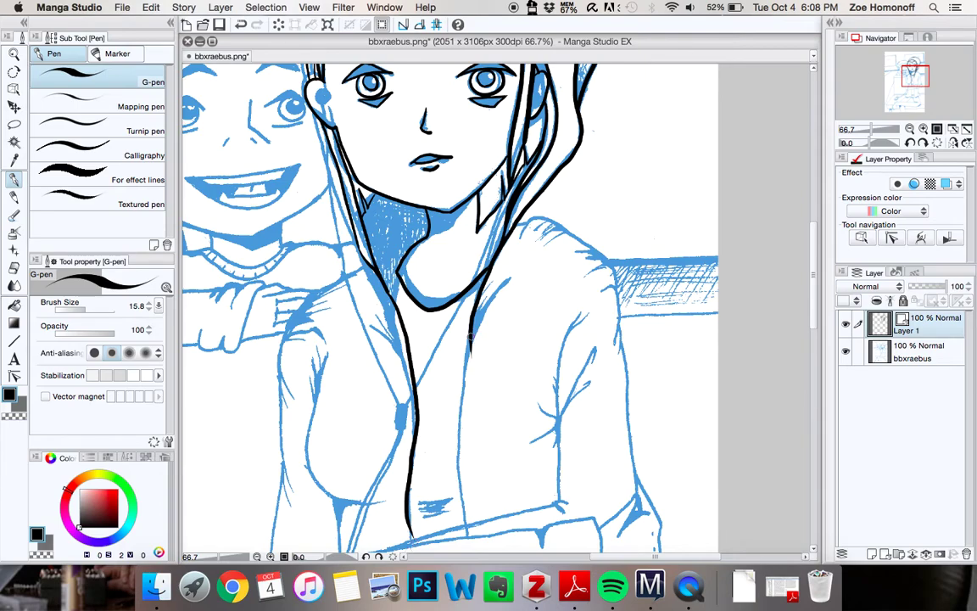
# - Extend the right edge of the jacket opening down to the folded arms, after undoing the short stroke along the drawstring
pyautogui.moveTo(424, 321); pyautogui.dragTo(406, 415)
pyautogui.press('super+z')
pyautogui.moveTo(466, 365)
pyautogui.mouseDown()
pyautogui.moveTo(454, 454)
pyautogui.moveTo(465, 527)
pyautogui.mouseUp()
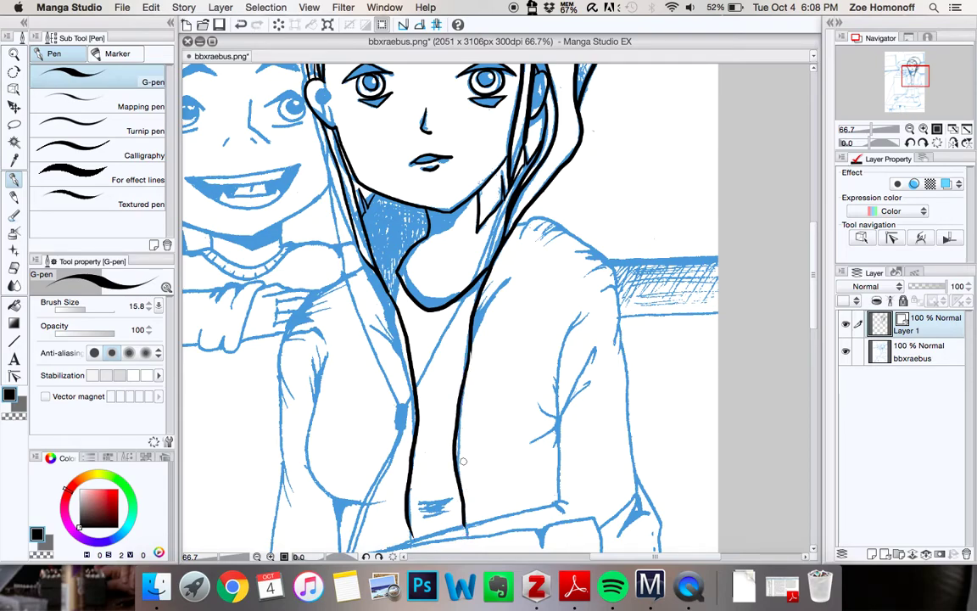
# - Ink the chest curve on the jacket's left side from the armpit down and around underneath, redoing strokes until one fits
pyautogui.moveTo(321, 349)
pyautogui.mouseDown()
pyautogui.moveTo(313, 458)
pyautogui.moveTo(356, 502)
pyautogui.moveTo(380, 506)
pyautogui.mouseUp()
pyautogui.press('super+z')
pyautogui.moveTo(325, 363)
pyautogui.mouseDown()
pyautogui.moveTo(319, 476)
pyautogui.moveTo(380, 500)
pyautogui.mouseUp()
pyautogui.press('super+z')
pyautogui.moveTo(326, 352)
pyautogui.mouseDown()
pyautogui.moveTo(306, 461)
pyautogui.moveTo(347, 502)
pyautogui.moveTo(394, 508)
pyautogui.mouseUp()
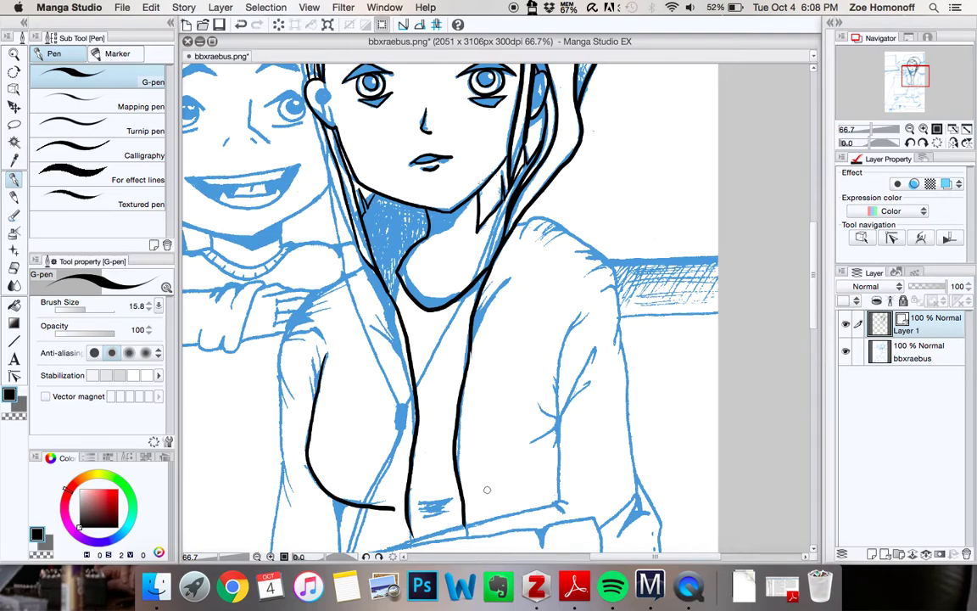
pyautogui.scroll(-1, 471, 495)
pyautogui.scroll(3, 423, 440)
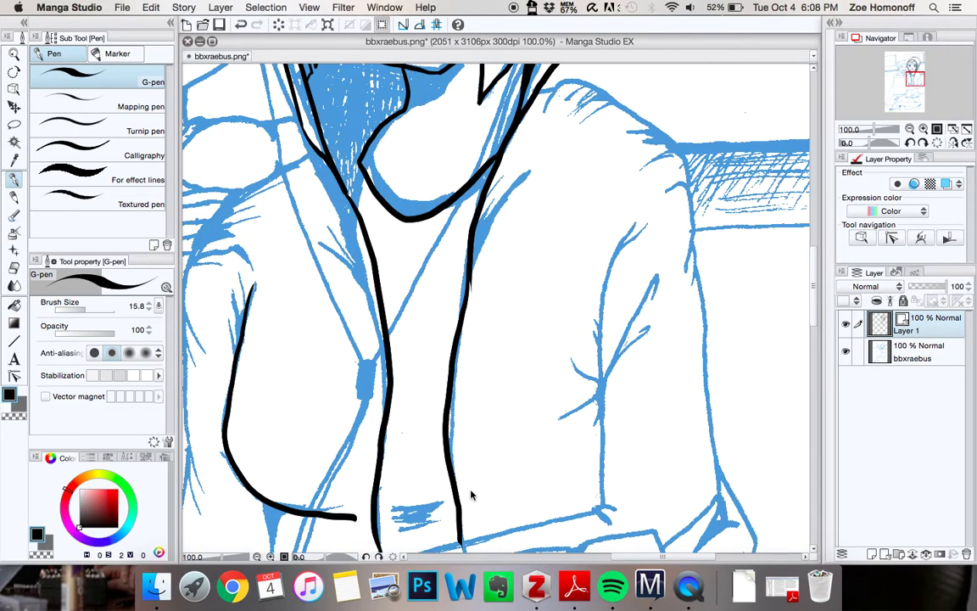
pyautogui.scroll(-2, 424, 440)
pyautogui.press('super+z')
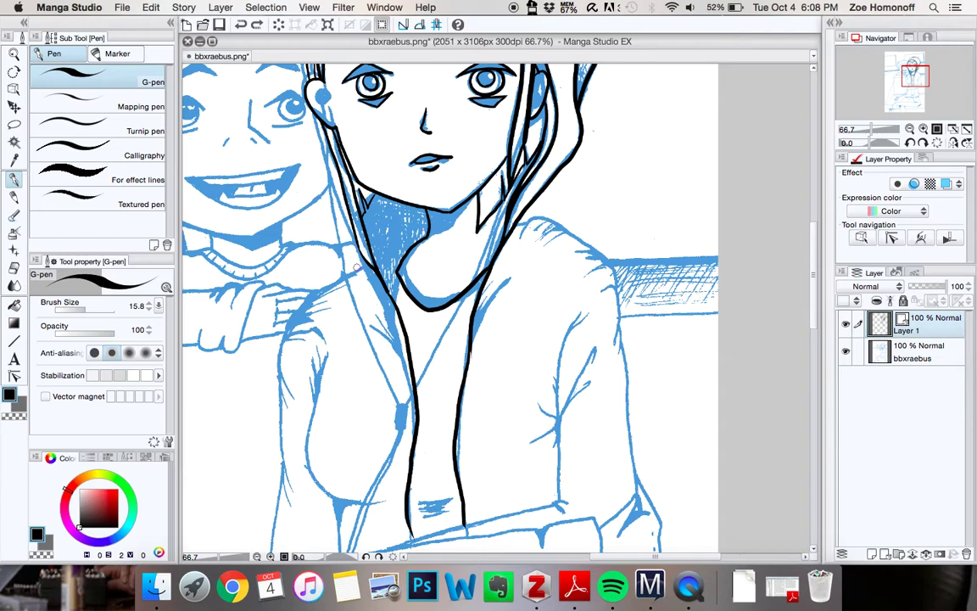
pyautogui.moveTo(323, 355)
pyautogui.mouseDown()
pyautogui.moveTo(306, 444)
pyautogui.moveTo(339, 494)
pyautogui.moveTo(377, 501)
pyautogui.mouseUp()
pyautogui.press('super+z')
pyautogui.moveTo(323, 356)
pyautogui.mouseDown()
pyautogui.moveTo(307, 445)
pyautogui.moveTo(320, 475)
pyautogui.moveTo(396, 489)
pyautogui.mouseUp()
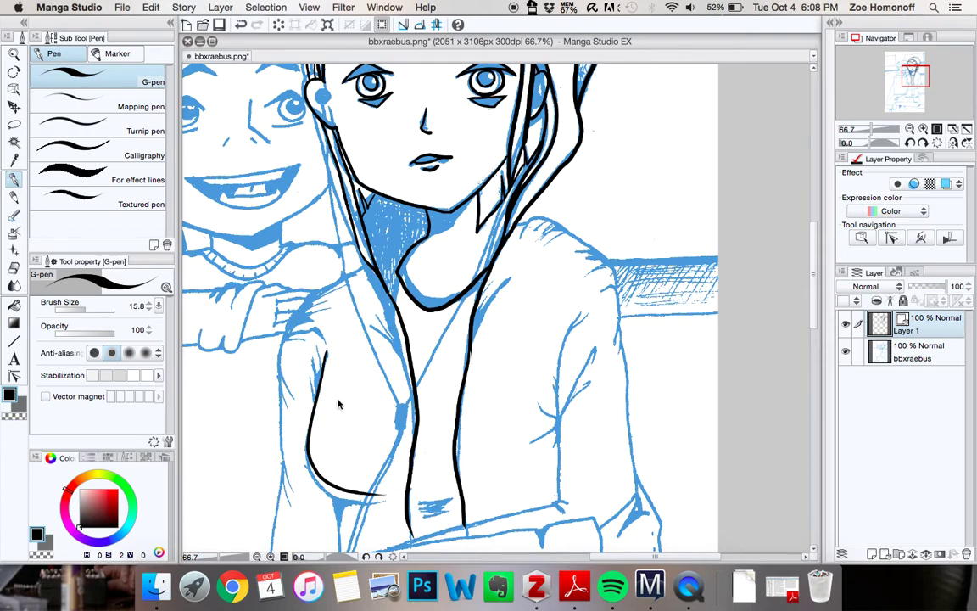
pyautogui.press('super+z')
pyautogui.moveTo(323, 357)
pyautogui.mouseDown()
pyautogui.moveTo(306, 446)
pyautogui.moveTo(313, 481)
pyautogui.moveTo(385, 509)
pyautogui.mouseUp()
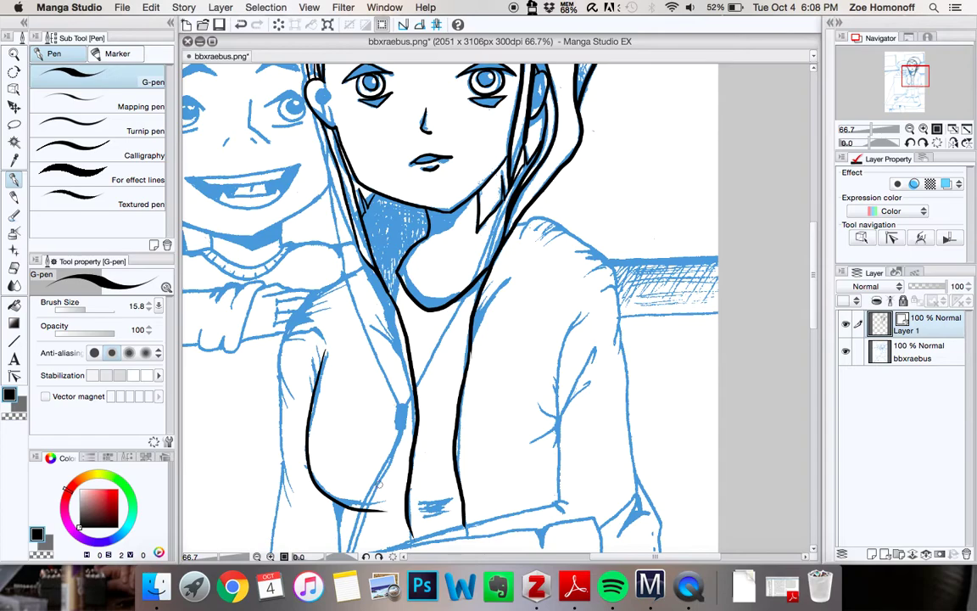
# - Ink the girl's right-hand shoulder from the hood's edge over to the upper sleeve, including its short fold marks
pyautogui.scroll(-1, 379, 487)
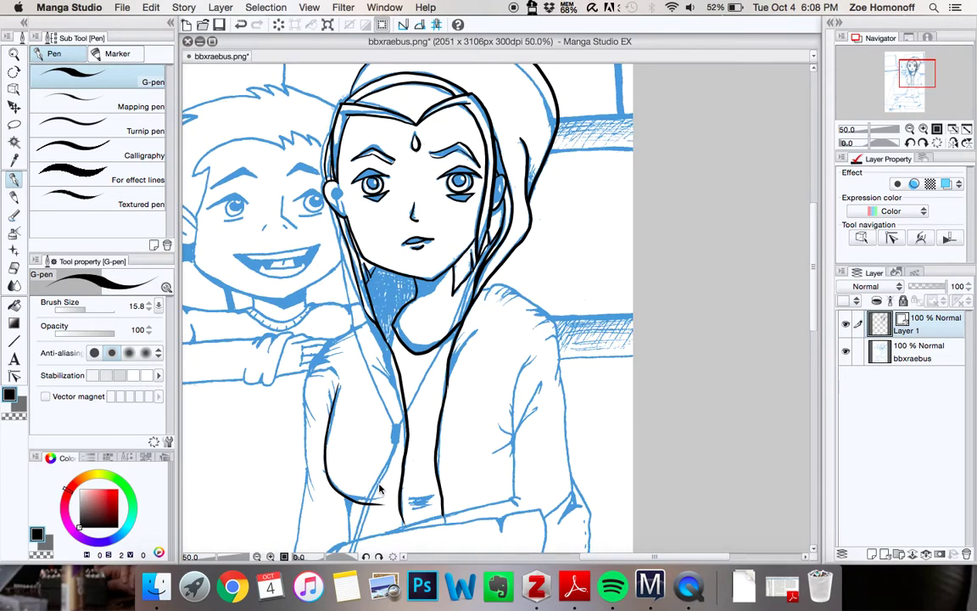
pyautogui.scroll(2, 775, 271)
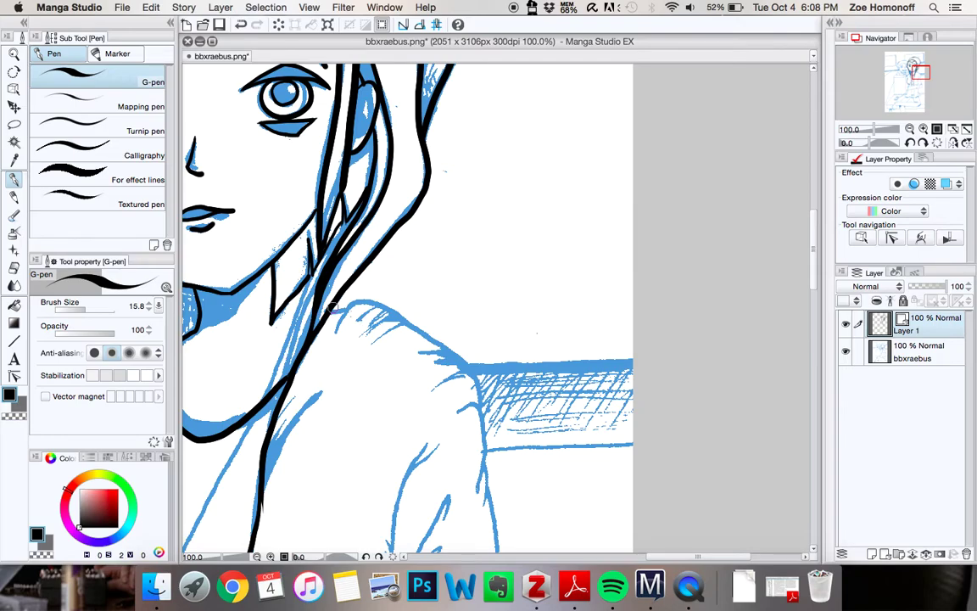
pyautogui.moveTo(332, 310)
pyautogui.mouseDown()
pyautogui.moveTo(368, 303)
pyautogui.moveTo(433, 337)
pyautogui.moveTo(469, 370)
pyautogui.moveTo(458, 373)
pyautogui.moveTo(473, 373)
pyautogui.moveTo(483, 415)
pyautogui.moveTo(473, 497)
pyautogui.mouseUp()
# - Ink the outer edge of the right-hand sleeve, with a fold below the shoulder, down to the elbow
pyautogui.scroll(-5, 806, 277)
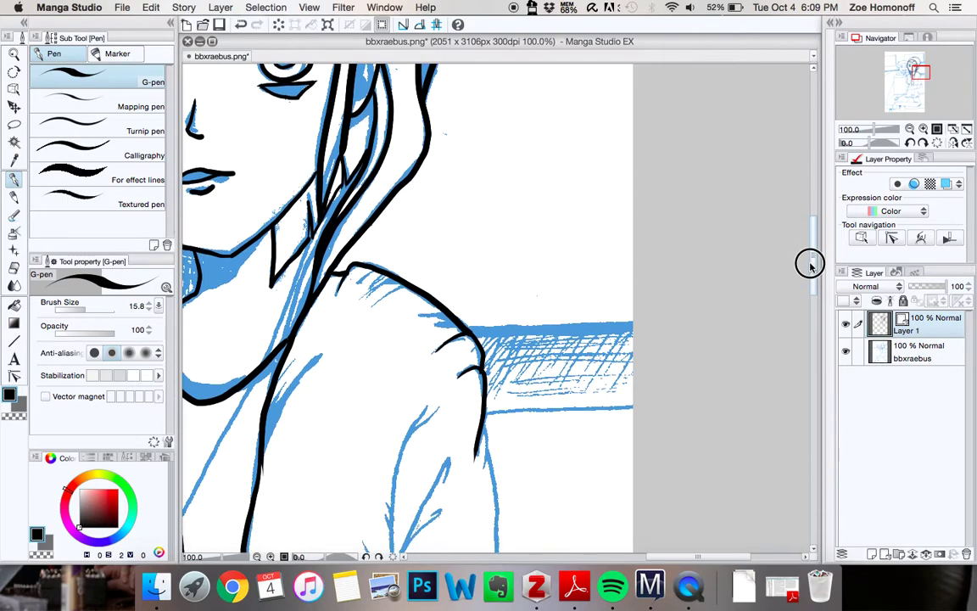
pyautogui.scroll(-4, 813, 271)
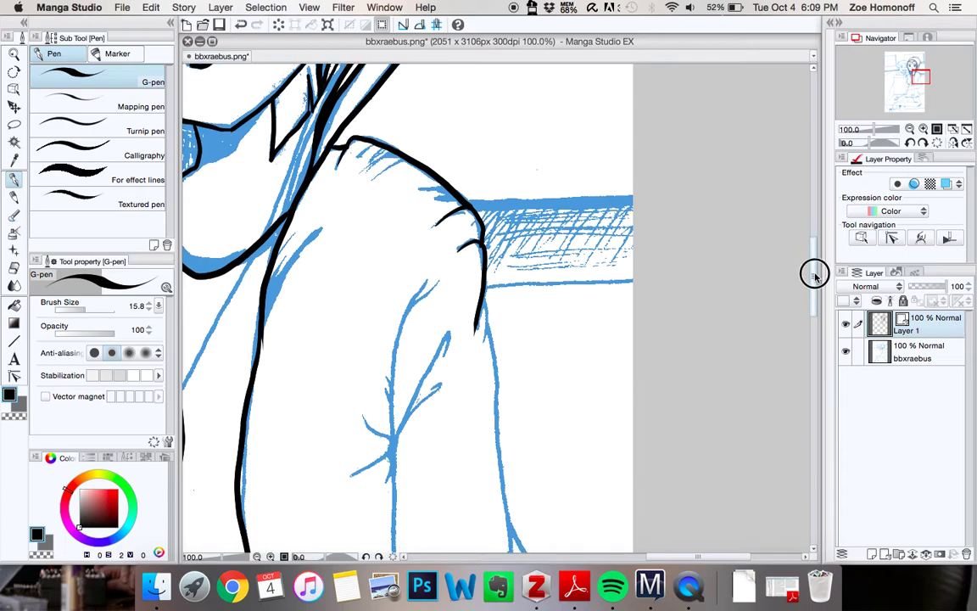
pyautogui.moveTo(480, 199); pyautogui.dragTo(479, 286)
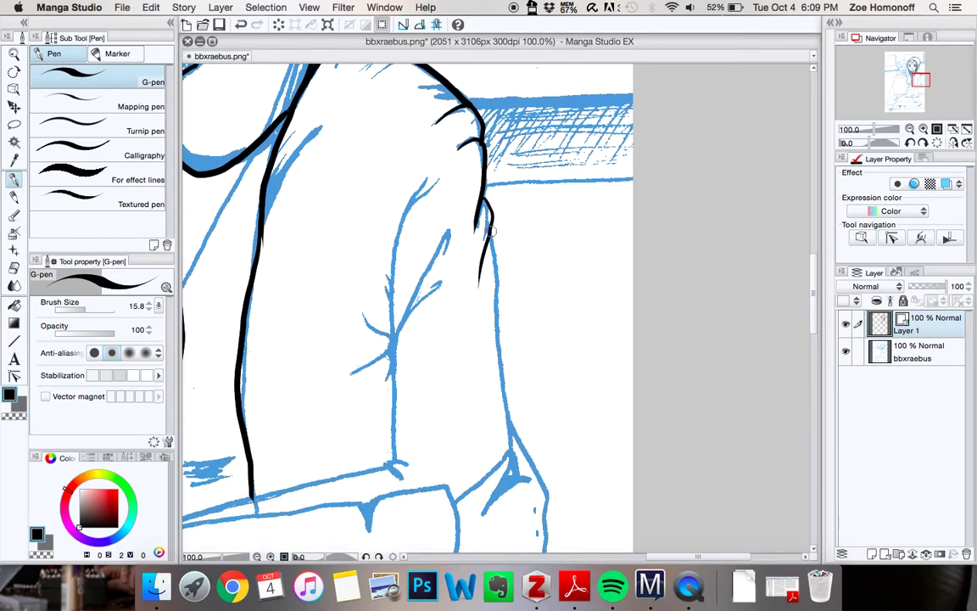
pyautogui.moveTo(487, 233); pyautogui.dragTo(515, 447)
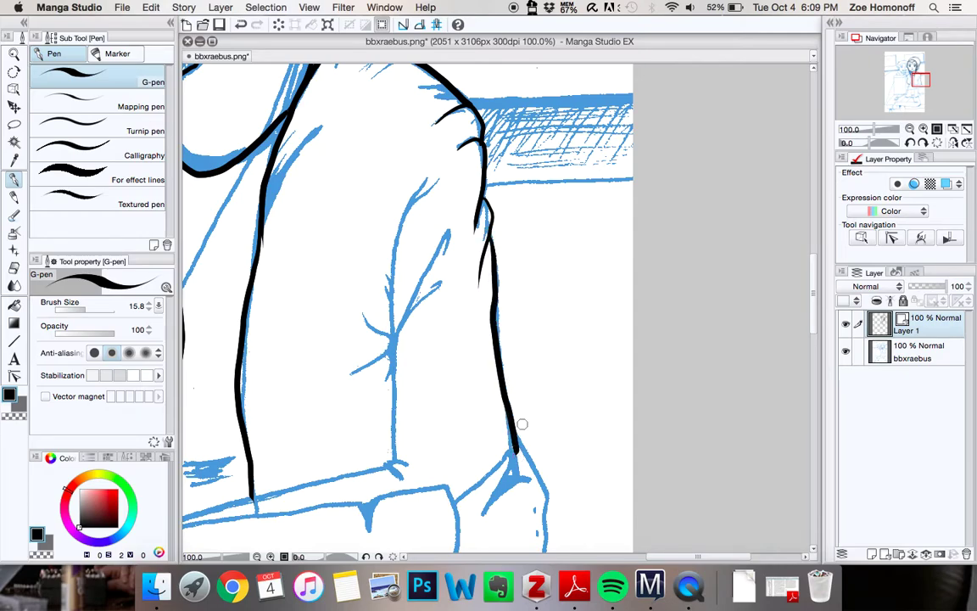
# - Ink the pointed creases at the right-hand elbow and the bulging outer curve beside them, replacing the rejected first crease
pyautogui.moveTo(514, 448)
pyautogui.mouseDown()
pyautogui.moveTo(512, 459)
pyautogui.moveTo(452, 490)
pyautogui.mouseUp()
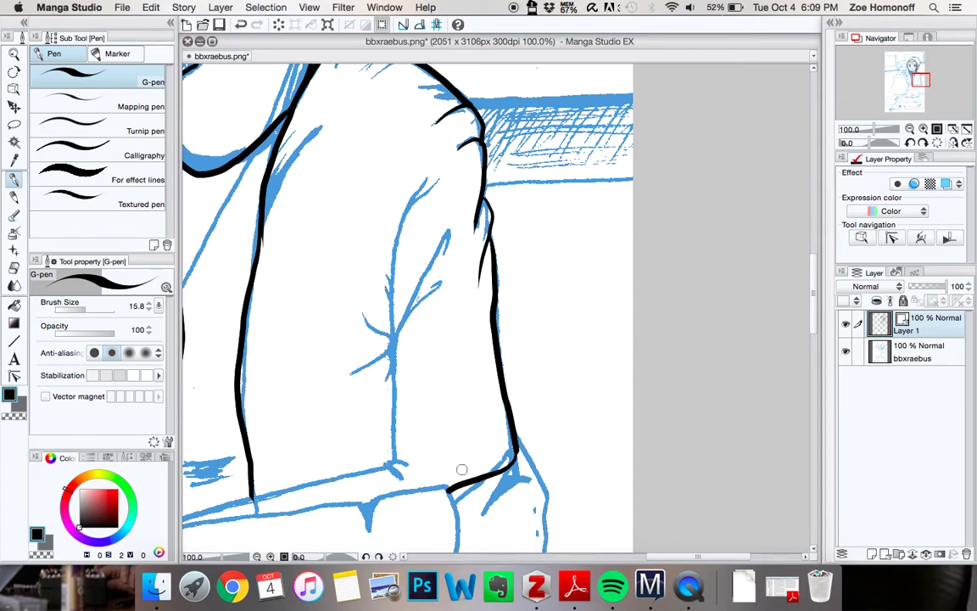
pyautogui.press('super+z')
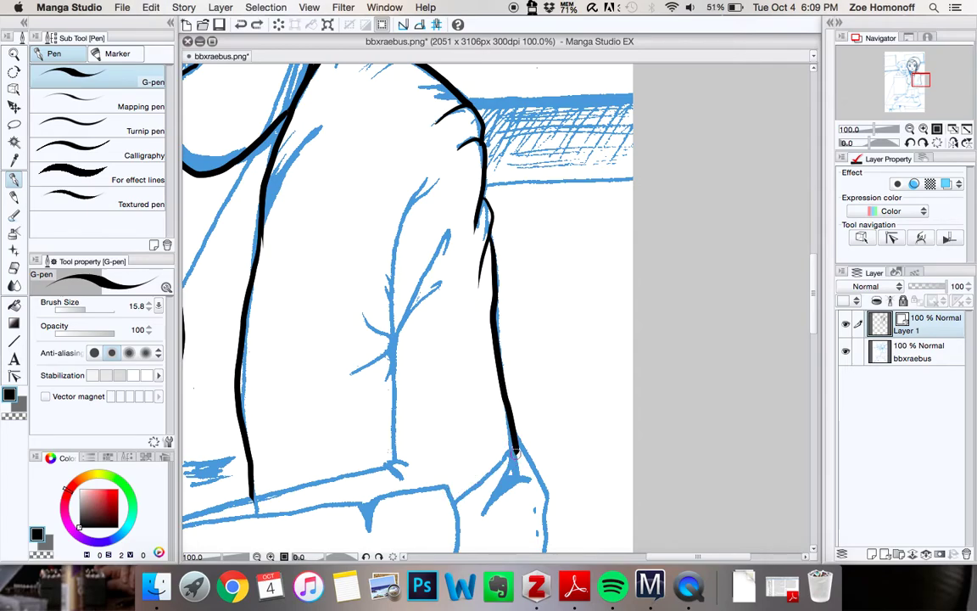
pyautogui.moveTo(514, 449); pyautogui.dragTo(517, 481)
pyautogui.moveTo(485, 512)
pyautogui.mouseDown()
pyautogui.moveTo(512, 446)
pyautogui.moveTo(450, 501)
pyautogui.mouseUp()
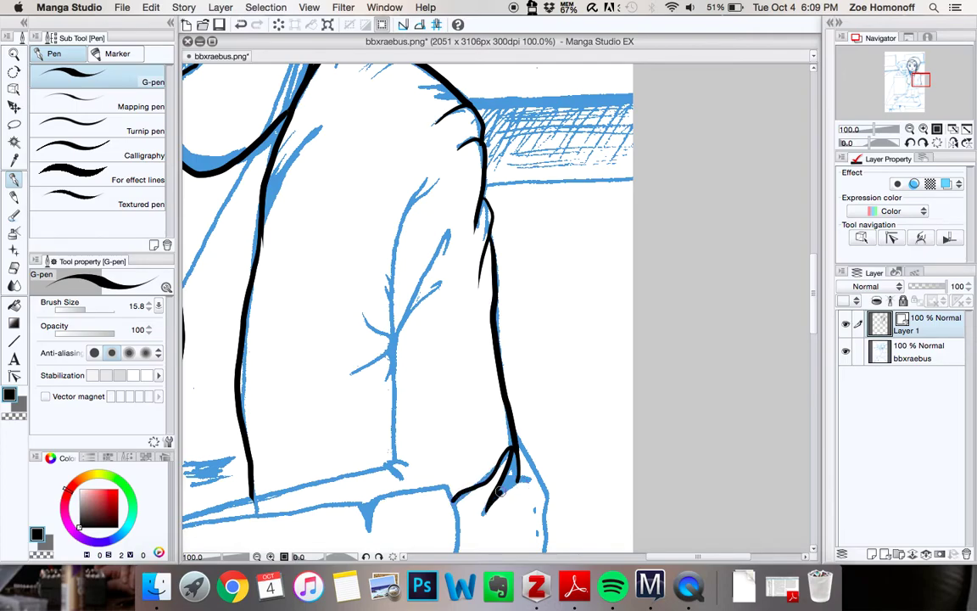
pyautogui.moveTo(485, 511); pyautogui.dragTo(533, 482)
pyautogui.moveTo(514, 423)
pyautogui.mouseDown()
pyautogui.moveTo(549, 481)
pyautogui.moveTo(546, 545)
pyautogui.mouseUp()
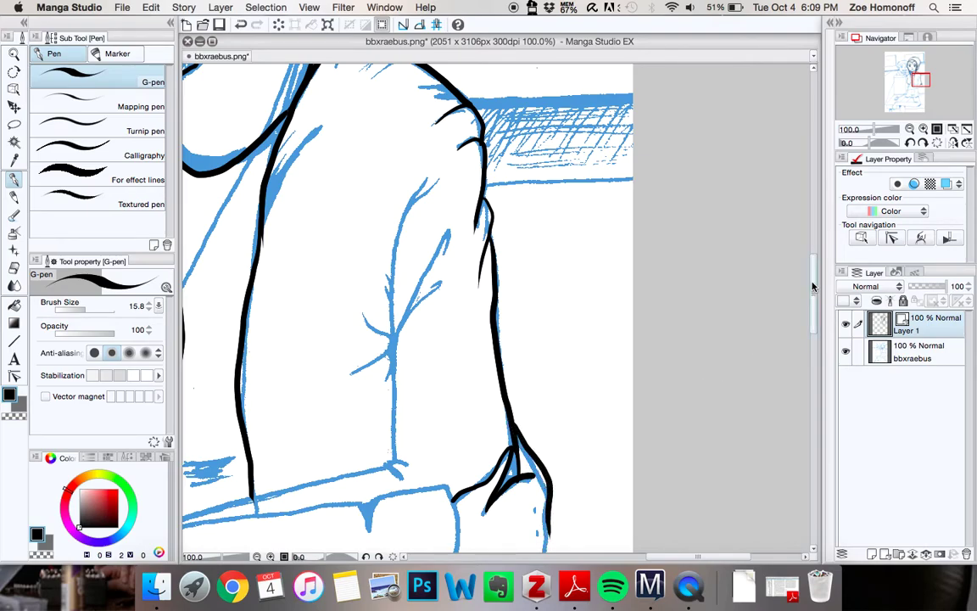
# - Close the right-hand elbow's outline along its lower edge, redoing rejected strokes, and ink its crease and three small dots
pyautogui.moveTo(813, 292); pyautogui.dragTo(811, 322)
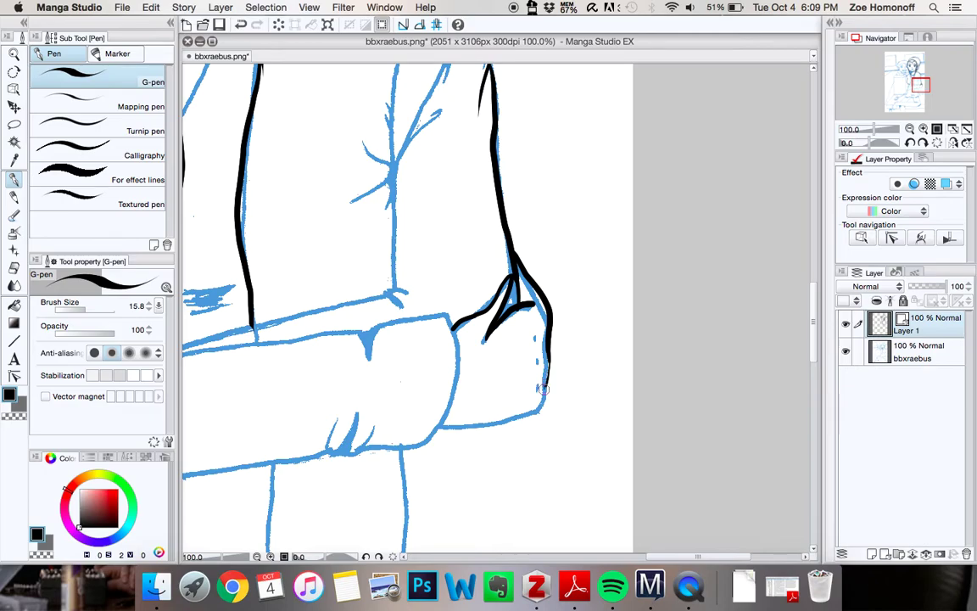
pyautogui.press('super+z')
pyautogui.moveTo(544, 391); pyautogui.dragTo(512, 421)
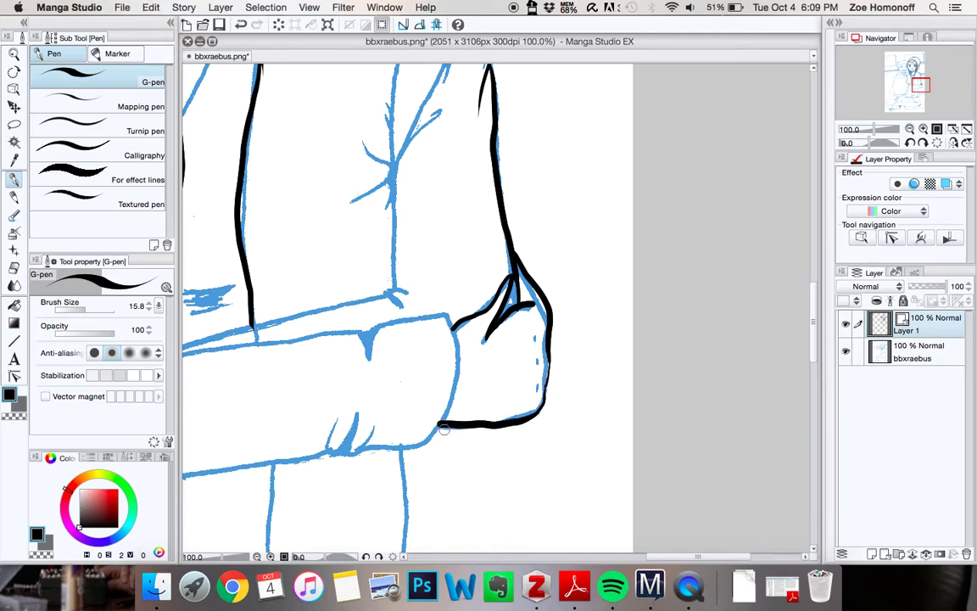
pyautogui.press('super+z')
pyautogui.moveTo(440, 425)
pyautogui.mouseDown()
pyautogui.moveTo(515, 417)
pyautogui.moveTo(546, 397)
pyautogui.mouseUp()
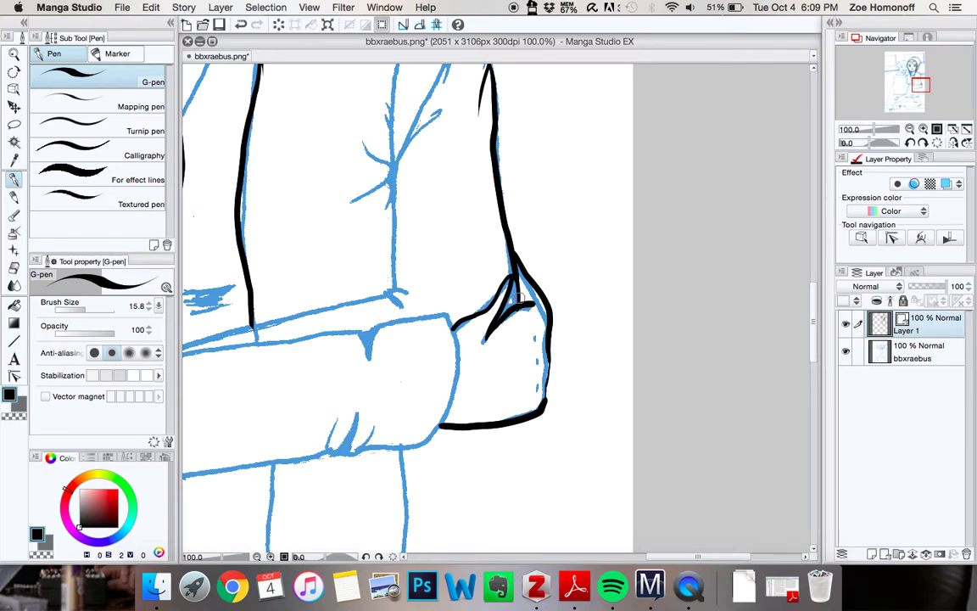
pyautogui.moveTo(532, 303); pyautogui.dragTo(520, 303)
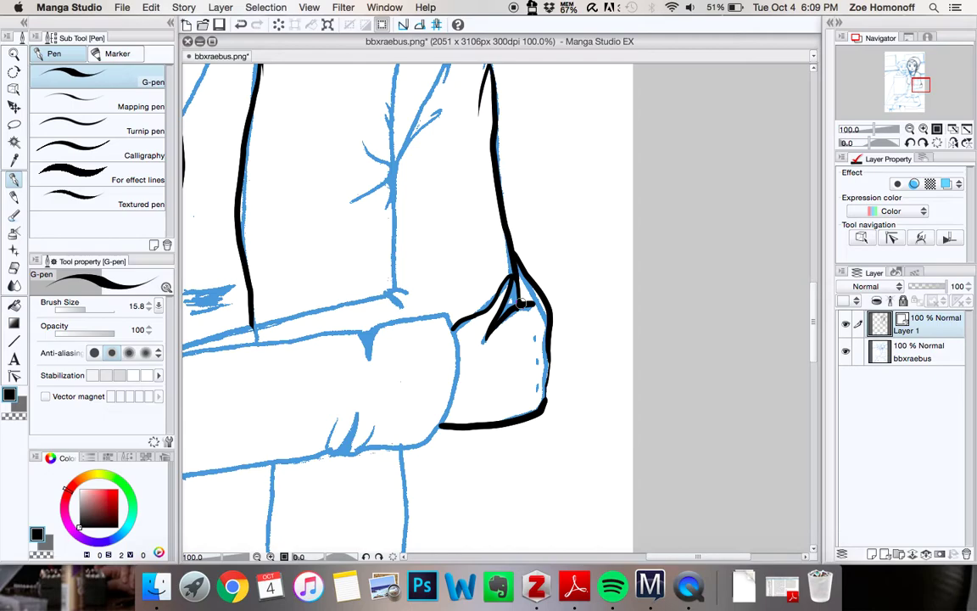
pyautogui.click(537, 361)
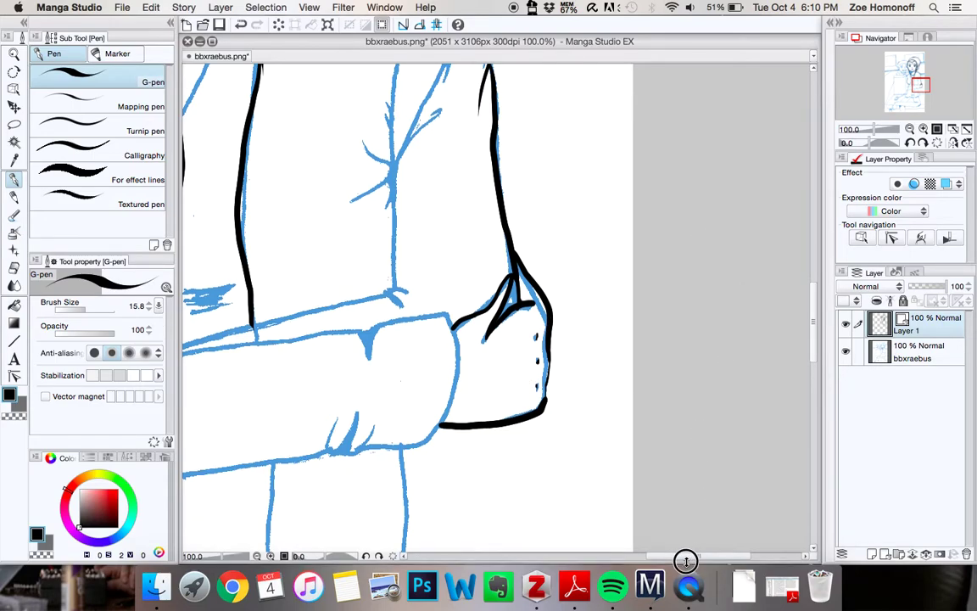
# - Ink the inner edge of the right-hand sleeve down to the forearm, ending in a small hooked crease
pyautogui.moveTo(687, 560); pyautogui.dragTo(654, 553)
pyautogui.scroll(5, 814, 327)
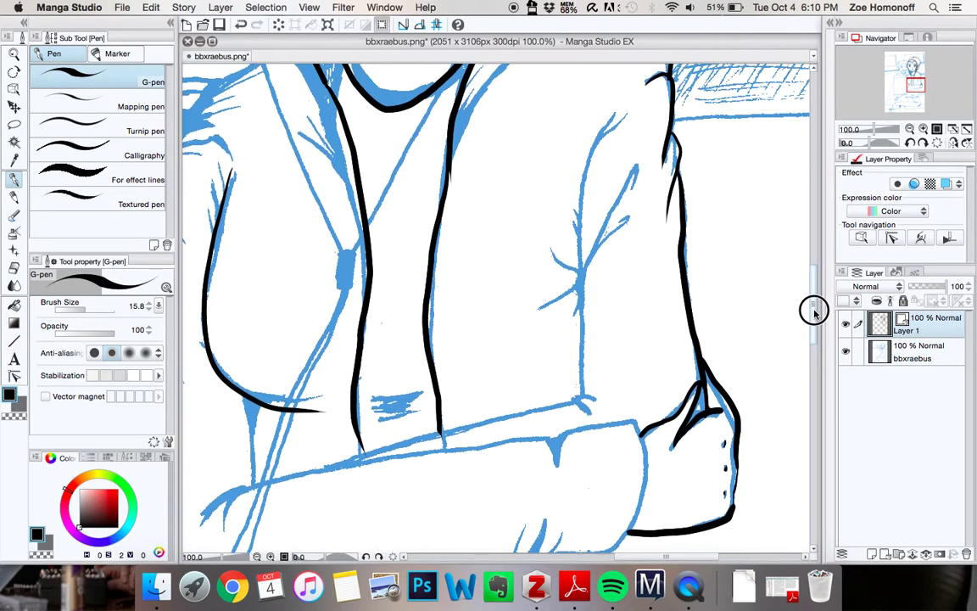
pyautogui.moveTo(612, 150)
pyautogui.mouseDown()
pyautogui.moveTo(579, 220)
pyautogui.moveTo(568, 311)
pyautogui.moveTo(579, 417)
pyautogui.moveTo(594, 450)
pyautogui.moveTo(599, 438)
pyautogui.mouseUp()
pyautogui.press('super+z')
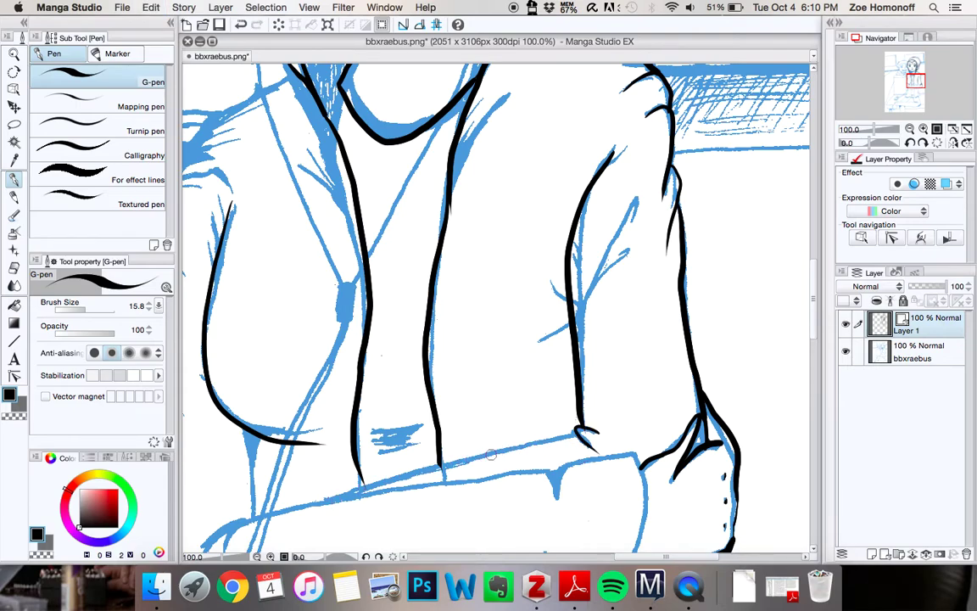
# - Ink the slanted line above the folded forearm from left of the jacket opening to the inner sleeve's crease
pyautogui.scroll(-5, 811, 307)
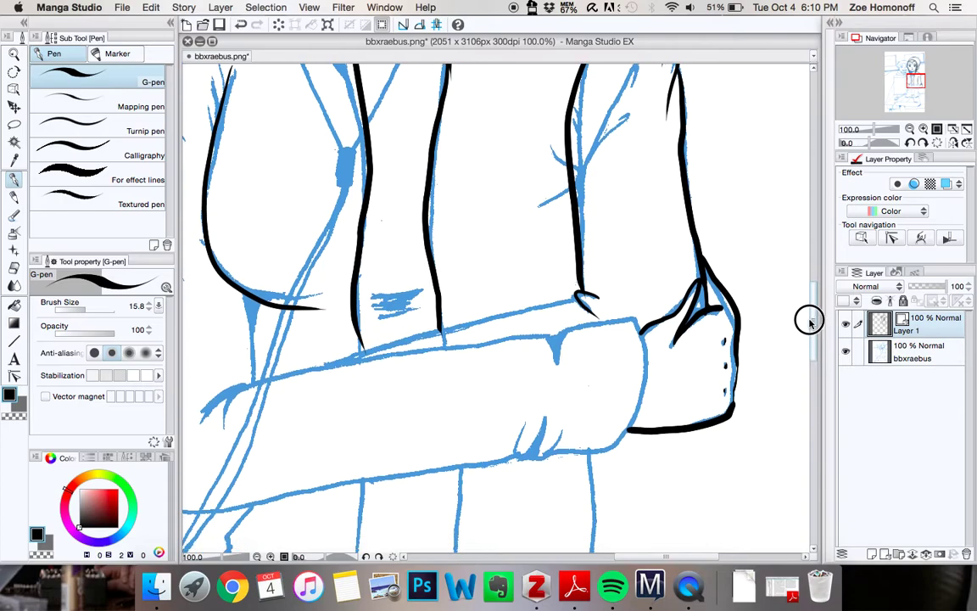
pyautogui.hscroll(-2, 699, 558)
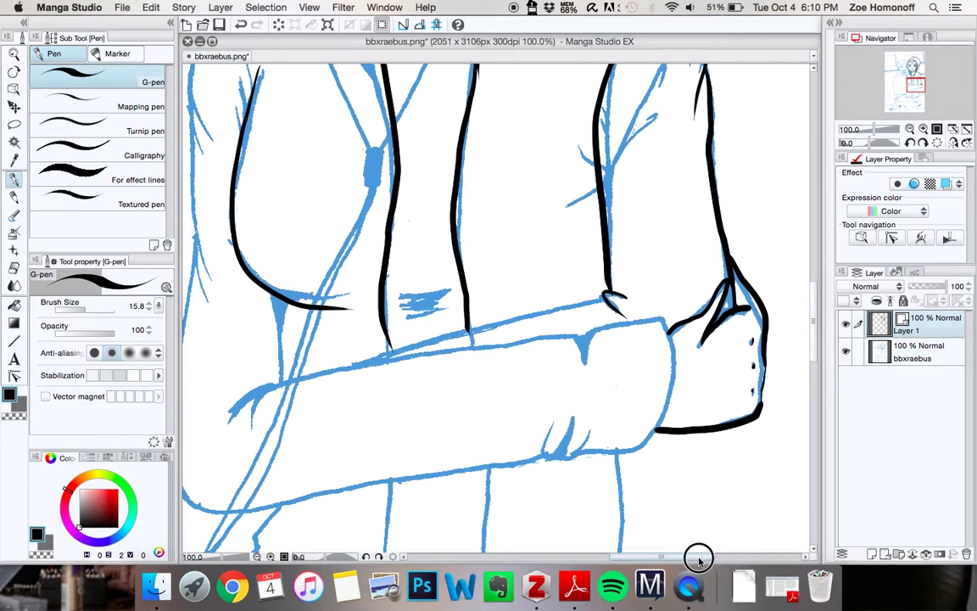
pyautogui.hscroll(-6, 696, 558)
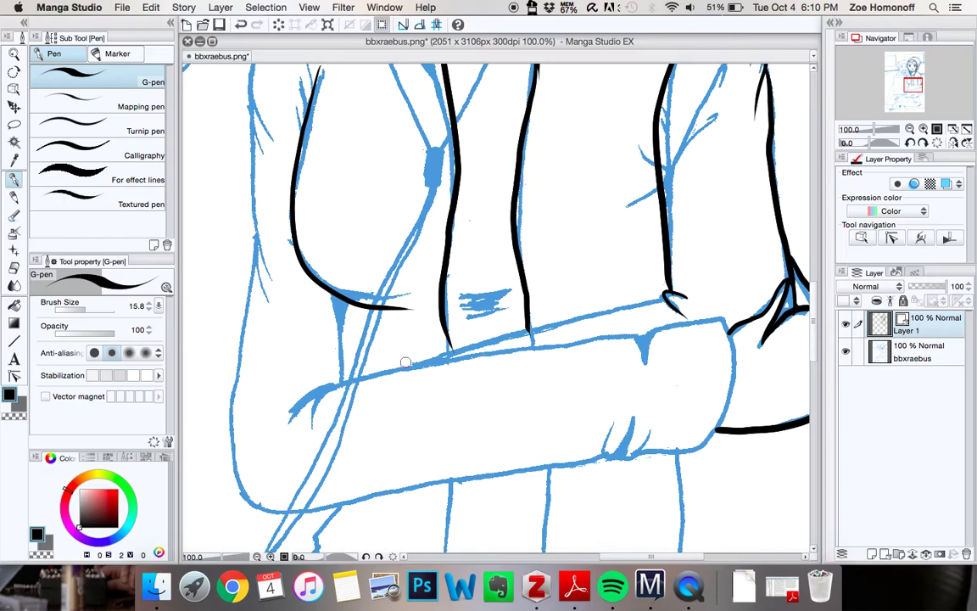
pyautogui.moveTo(410, 363); pyautogui.dragTo(661, 303)
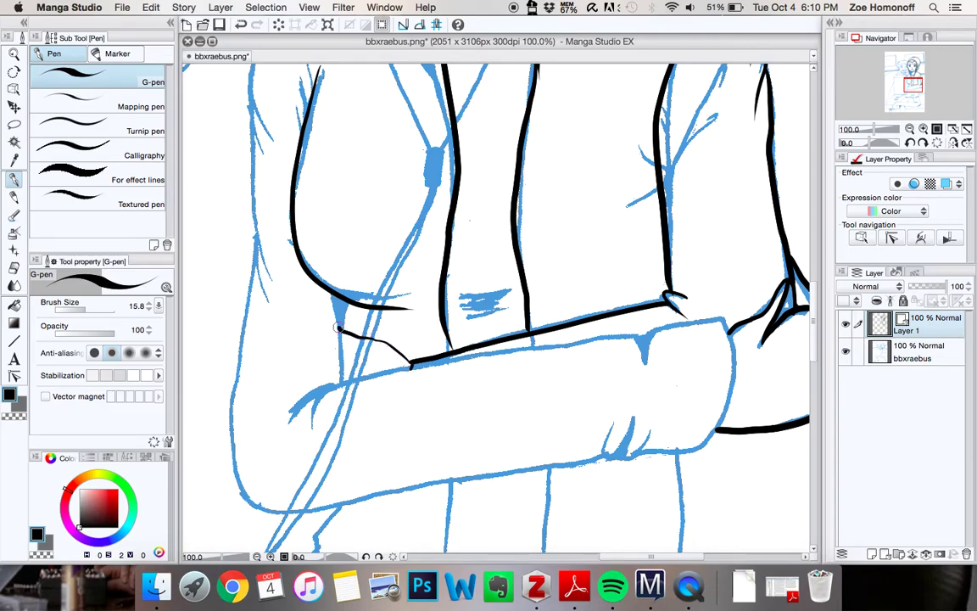
# - Ink the looped crease and the tapered fold line between the left-hand sleeve and the folded forearm, redoing rejected strokes
pyautogui.moveTo(339, 327); pyautogui.dragTo(370, 346)
pyautogui.press('super+z')
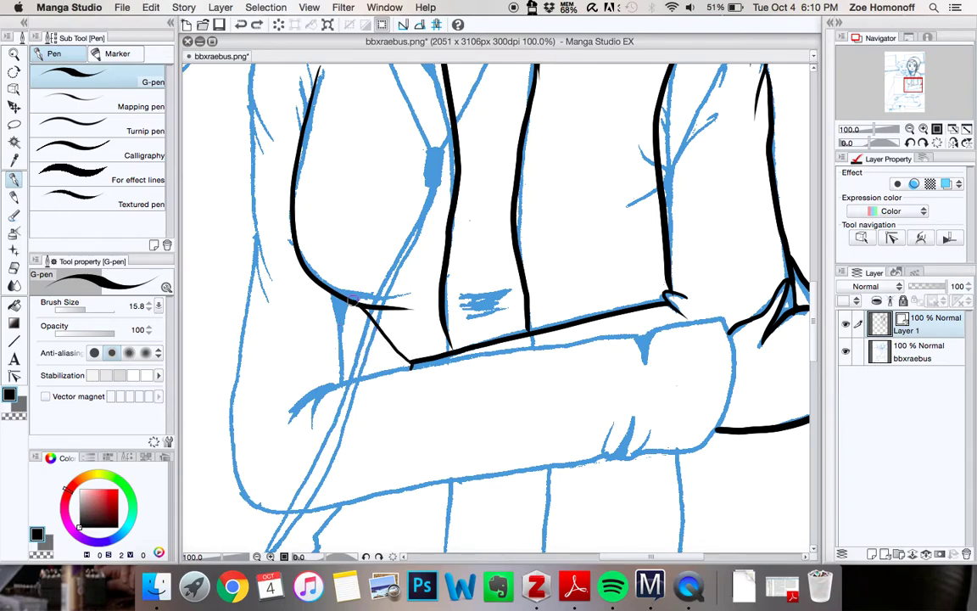
pyautogui.press('super+z')
pyautogui.moveTo(336, 319); pyautogui.dragTo(400, 356)
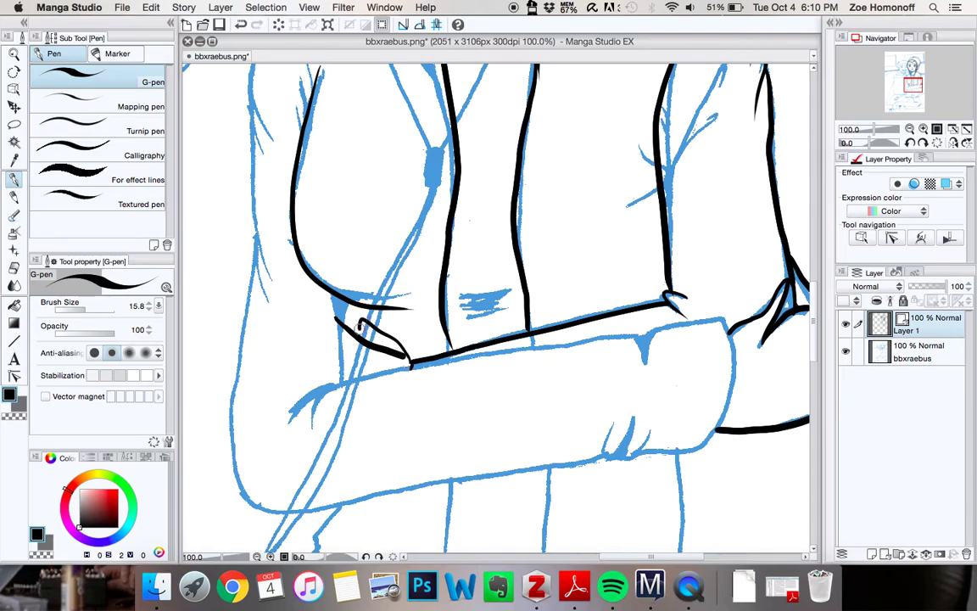
pyautogui.moveTo(360, 320); pyautogui.dragTo(404, 357)
pyautogui.moveTo(403, 358); pyautogui.dragTo(408, 368)
pyautogui.moveTo(344, 314); pyautogui.dragTo(407, 364)
# - Thicken the junction where the looped crease meets the tapered fold line so both merge into one solid point
pyautogui.scroll(5, 386, 347)
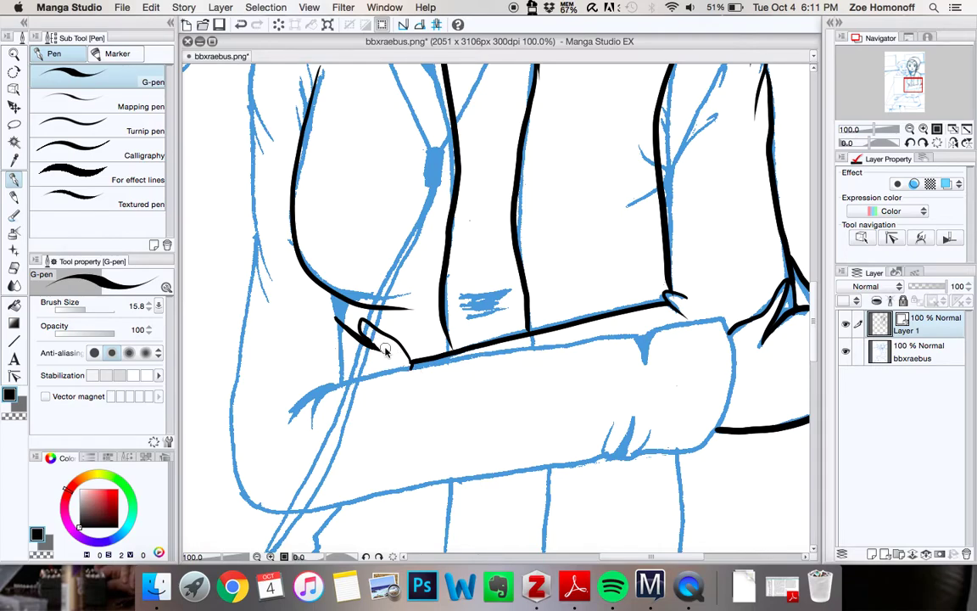
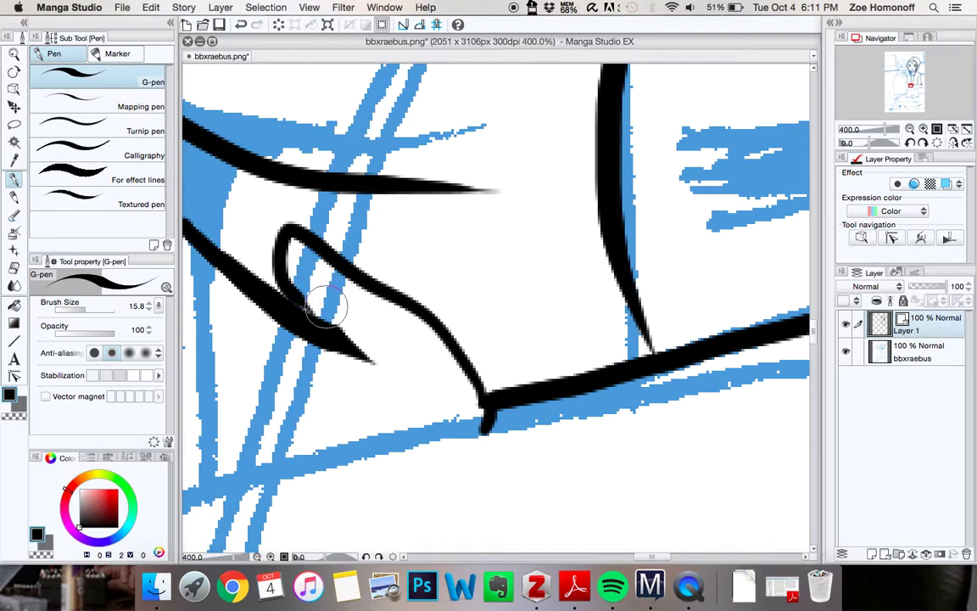
pyautogui.moveTo(327, 312)
pyautogui.mouseDown()
pyautogui.moveTo(394, 327)
pyautogui.moveTo(385, 334)
pyautogui.mouseUp()
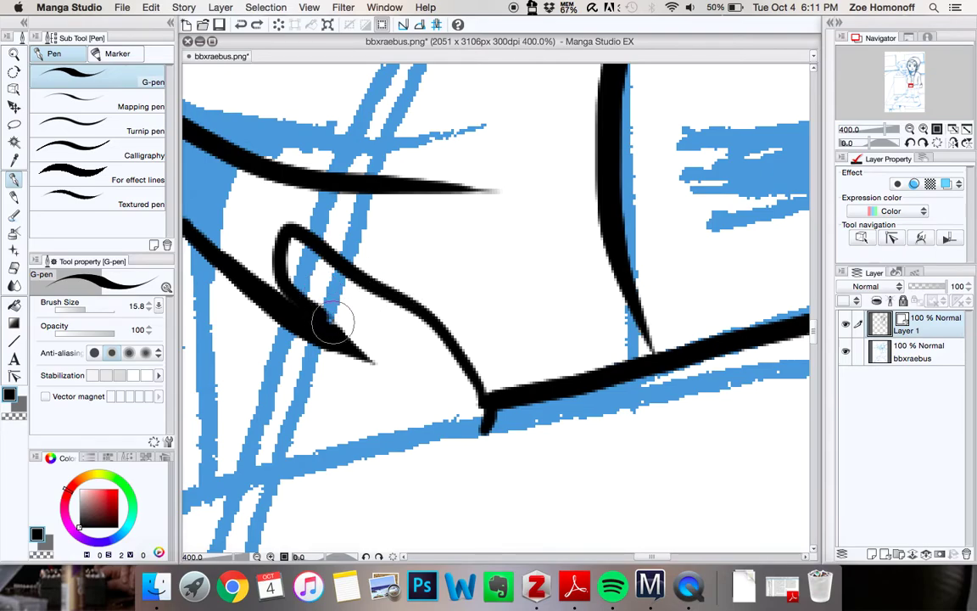
pyautogui.moveTo(321, 321); pyautogui.dragTo(346, 364)
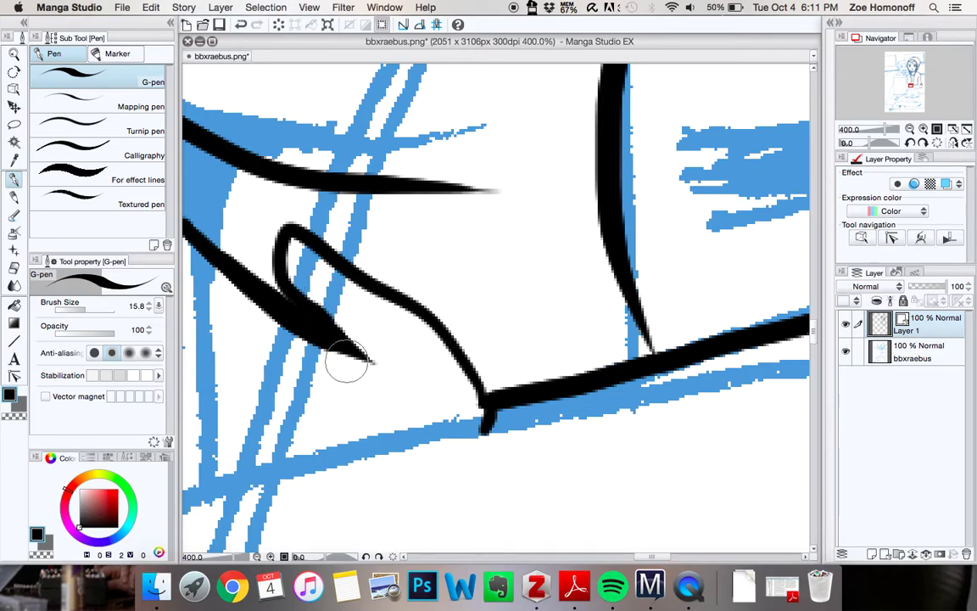
# - Ink the short vertical line from the left-hand sleeve's curve down to the forearm, redoing the first stroke, and extend the small crease beside it
pyautogui.scroll(-4, 346, 364)
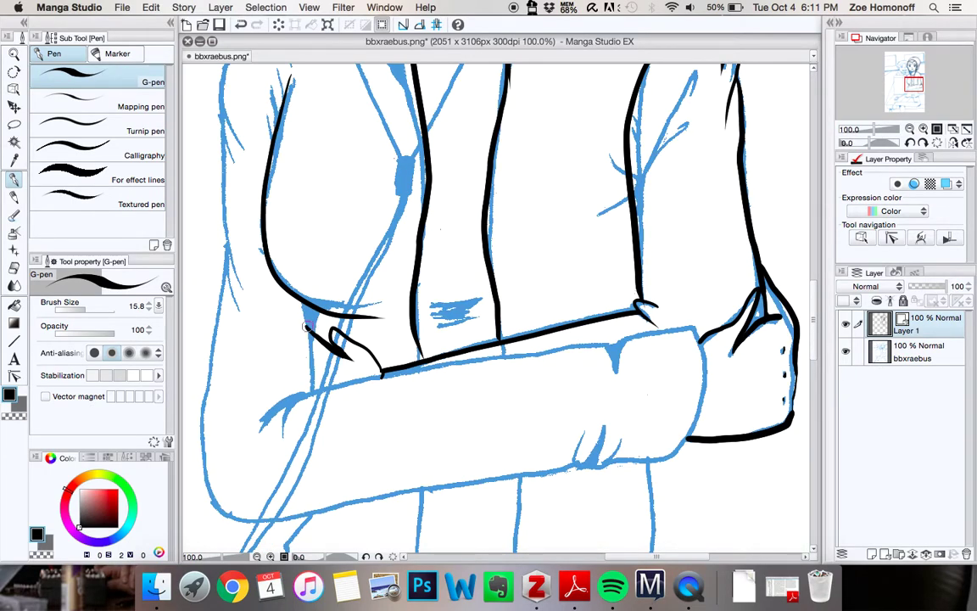
pyautogui.moveTo(307, 310); pyautogui.dragTo(317, 337)
pyautogui.press('super+z')
pyautogui.moveTo(304, 299); pyautogui.dragTo(313, 399)
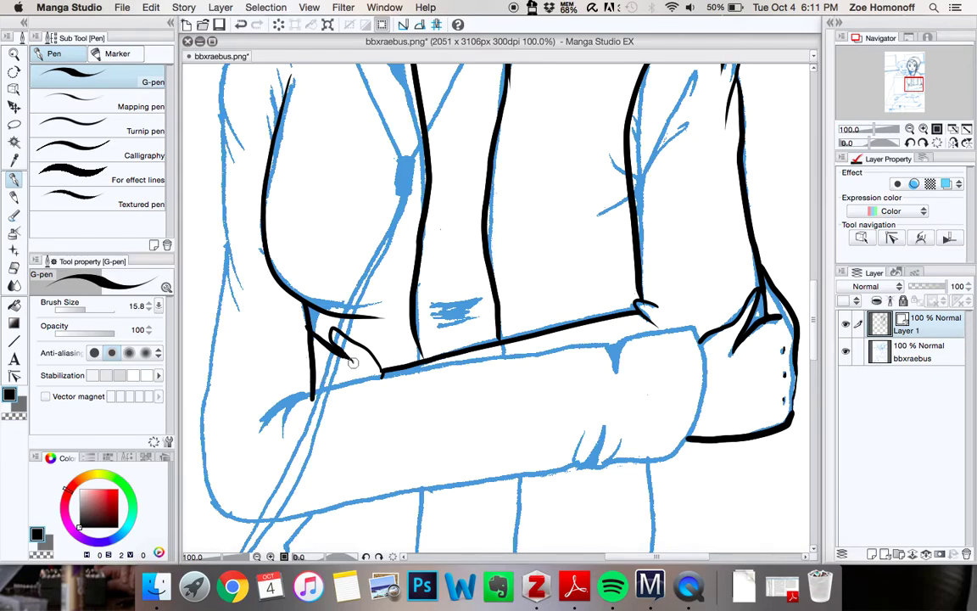
pyautogui.moveTo(356, 369); pyautogui.dragTo(342, 352)
# - Ink the folded forearm's upper edge with its short end crease, redoing the first stroke, and the rounded cuff at its right-hand end
pyautogui.moveTo(257, 431)
pyautogui.mouseDown()
pyautogui.moveTo(322, 389)
pyautogui.moveTo(418, 363)
pyautogui.mouseUp()
pyautogui.press('super+z')
pyautogui.moveTo(263, 430)
pyautogui.mouseDown()
pyautogui.moveTo(352, 387)
pyautogui.moveTo(584, 357)
pyautogui.moveTo(612, 344)
pyautogui.moveTo(622, 351)
pyautogui.moveTo(612, 379)
pyautogui.mouseUp()
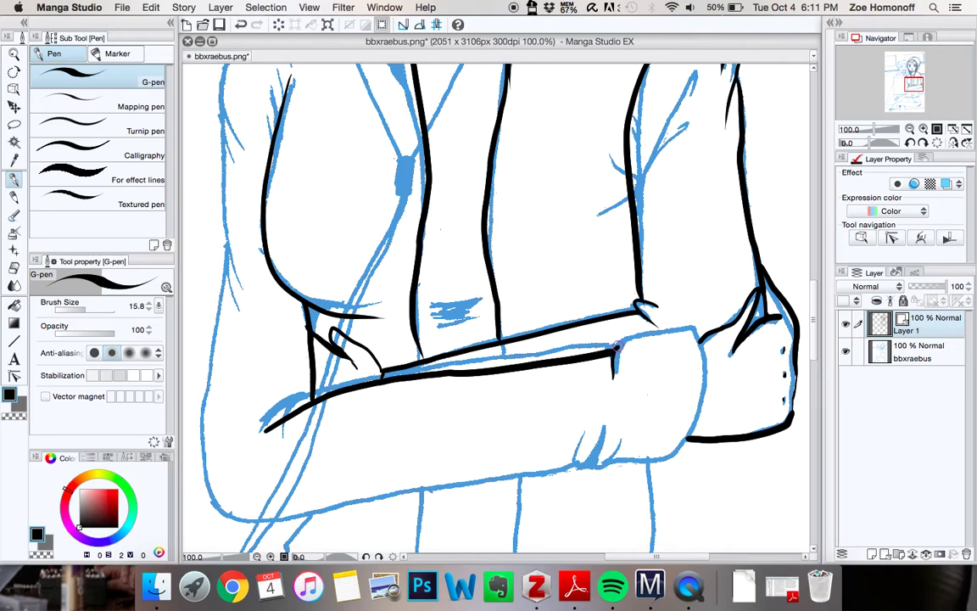
pyautogui.moveTo(662, 328)
pyautogui.mouseDown()
pyautogui.moveTo(692, 331)
pyautogui.moveTo(700, 393)
pyautogui.moveTo(665, 475)
pyautogui.mouseUp()
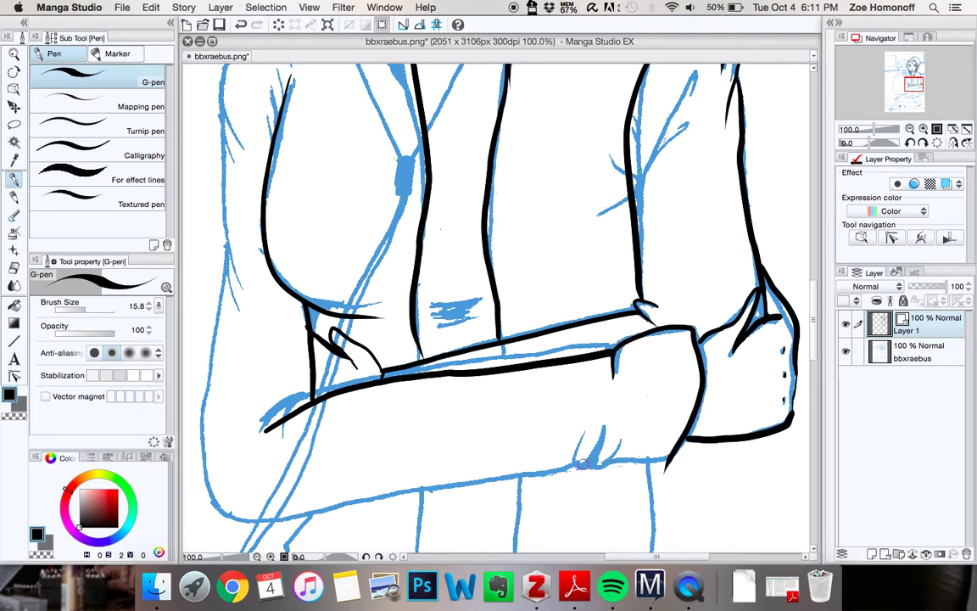
# - Ink the crease and lower edge near the cuff, replacing a rejected crease, and run the forearm's underside around the elbow into the outer sleeve
pyautogui.moveTo(604, 428); pyautogui.dragTo(614, 458)
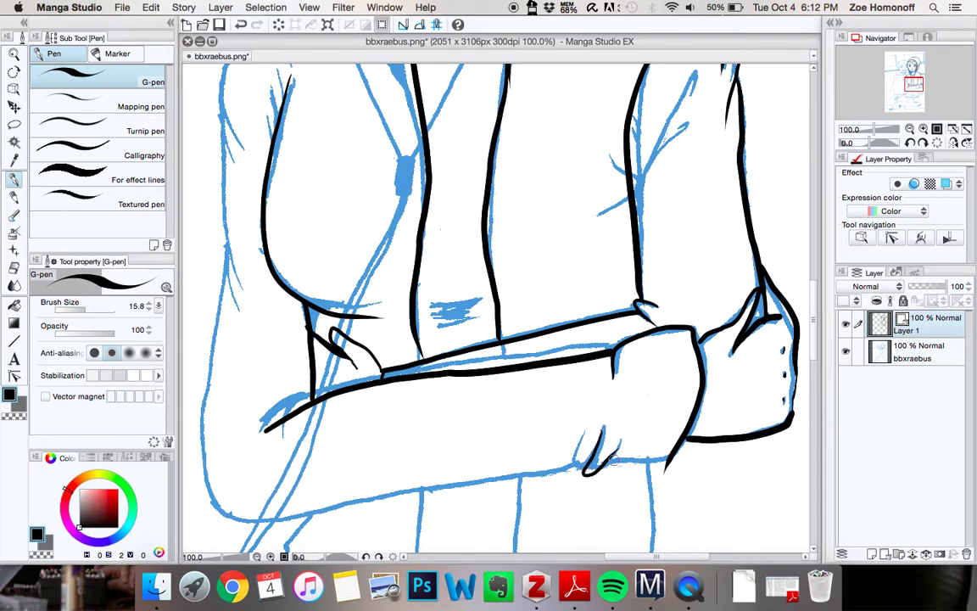
pyautogui.press('super+z')
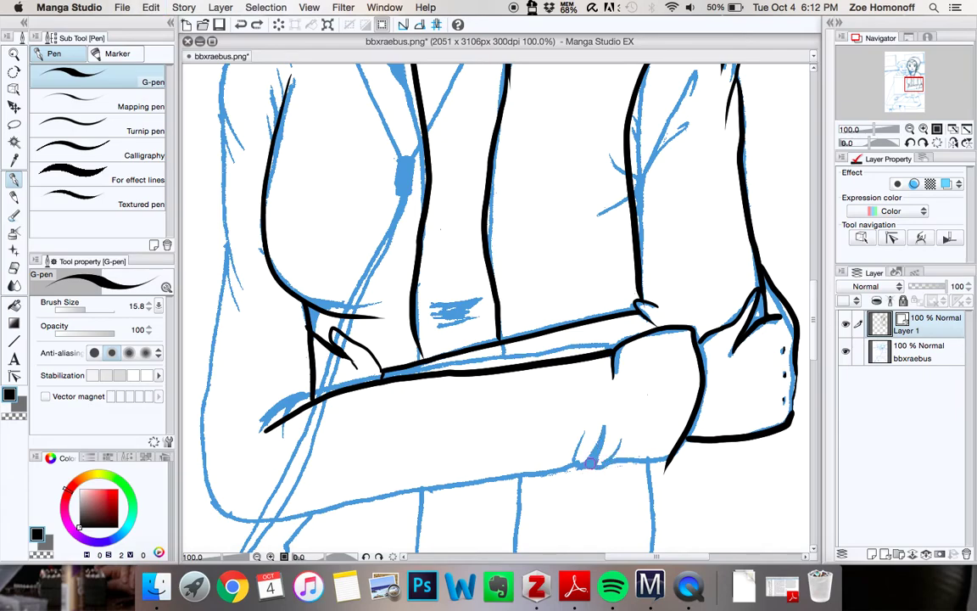
pyautogui.moveTo(604, 422)
pyautogui.mouseDown()
pyautogui.moveTo(581, 468)
pyautogui.moveTo(611, 477)
pyautogui.moveTo(660, 467)
pyautogui.mouseUp()
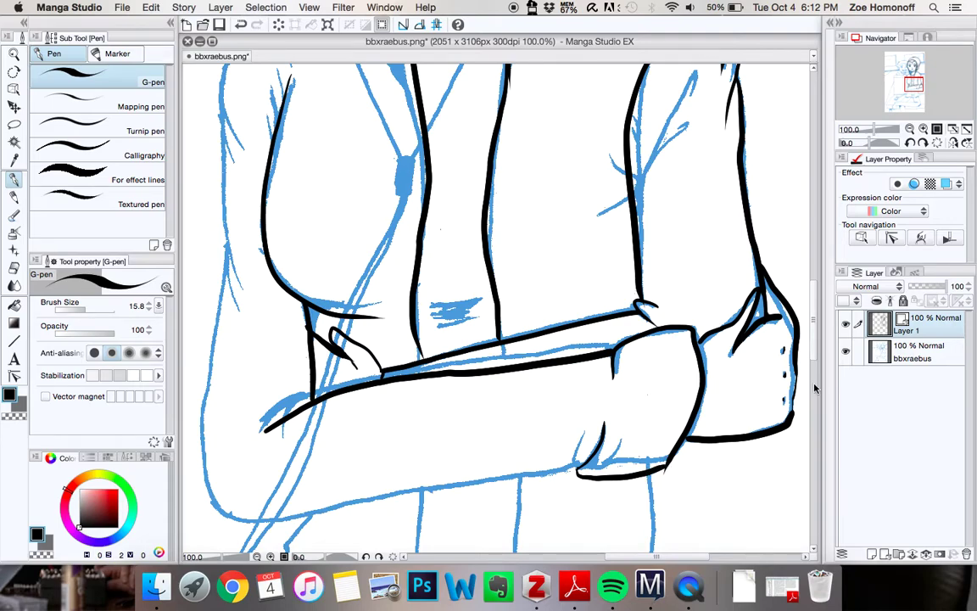
pyautogui.moveTo(576, 469)
pyautogui.mouseDown()
pyautogui.moveTo(325, 513)
pyautogui.moveTo(242, 514)
pyautogui.moveTo(212, 494)
pyautogui.moveTo(206, 446)
pyautogui.moveTo(214, 237)
pyautogui.mouseUp()
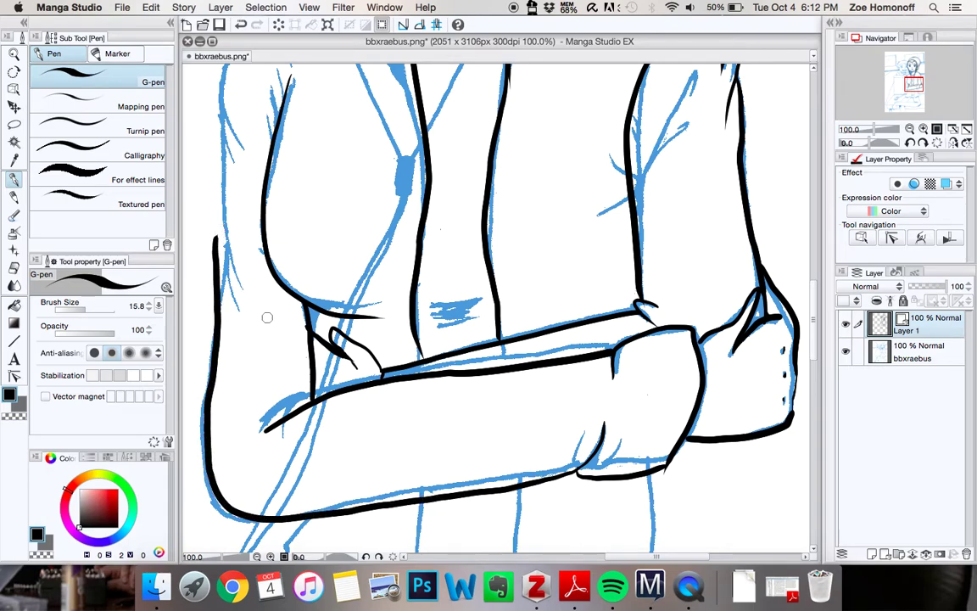
# - Ink the left-hand outer sleeve from above the elbow up over the shoulder to the hood edge, redoing the first stroke
pyautogui.scroll(3, 814, 320)
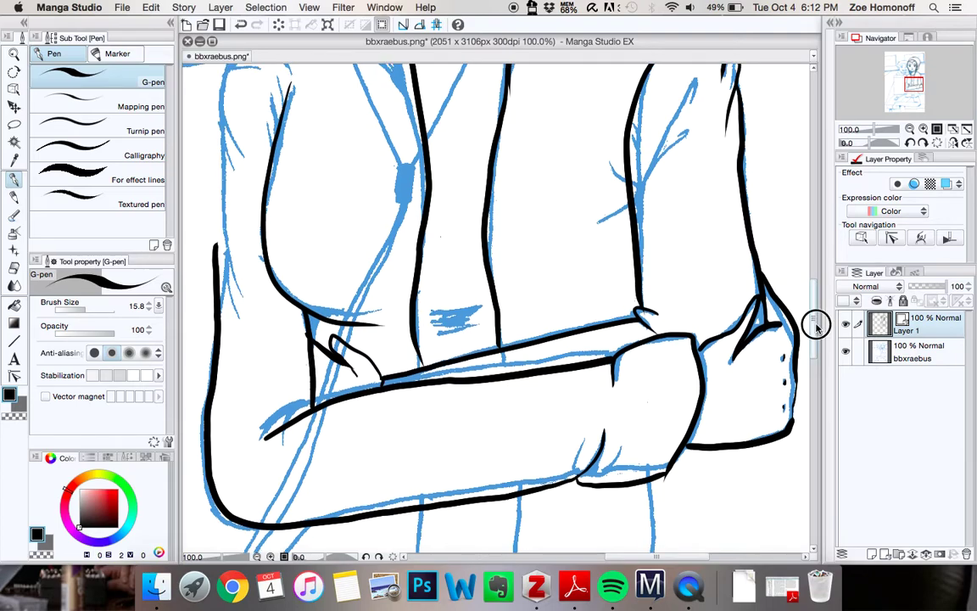
pyautogui.scroll(-2, 814, 310)
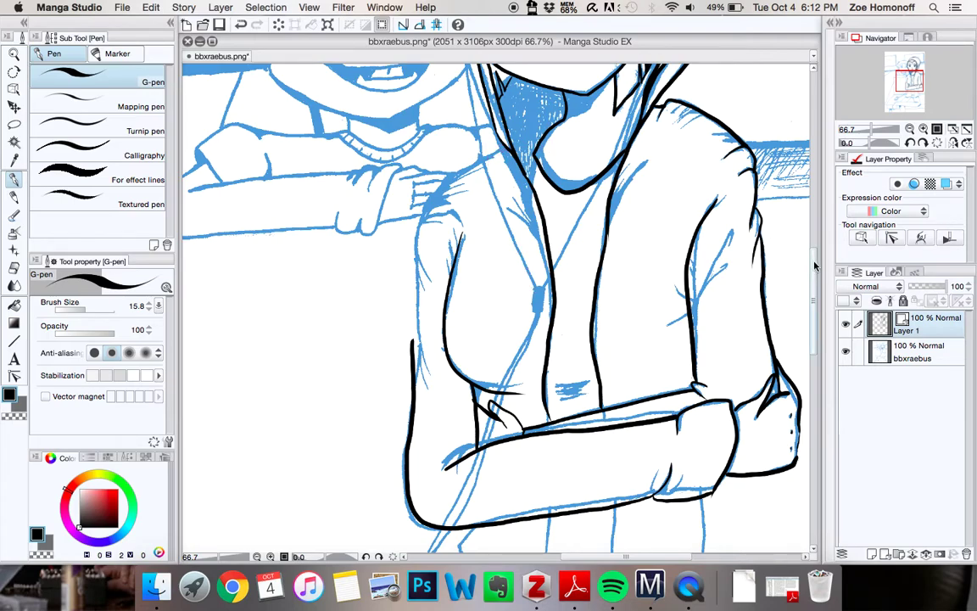
pyautogui.scroll(5, 816, 254)
pyautogui.scroll(2, 816, 216)
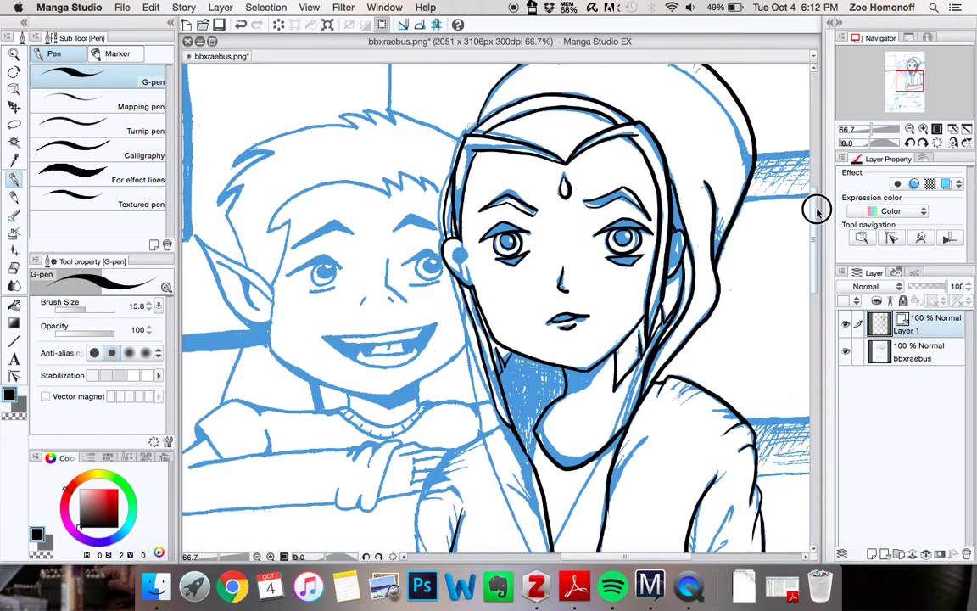
pyautogui.scroll(-3, 814, 227)
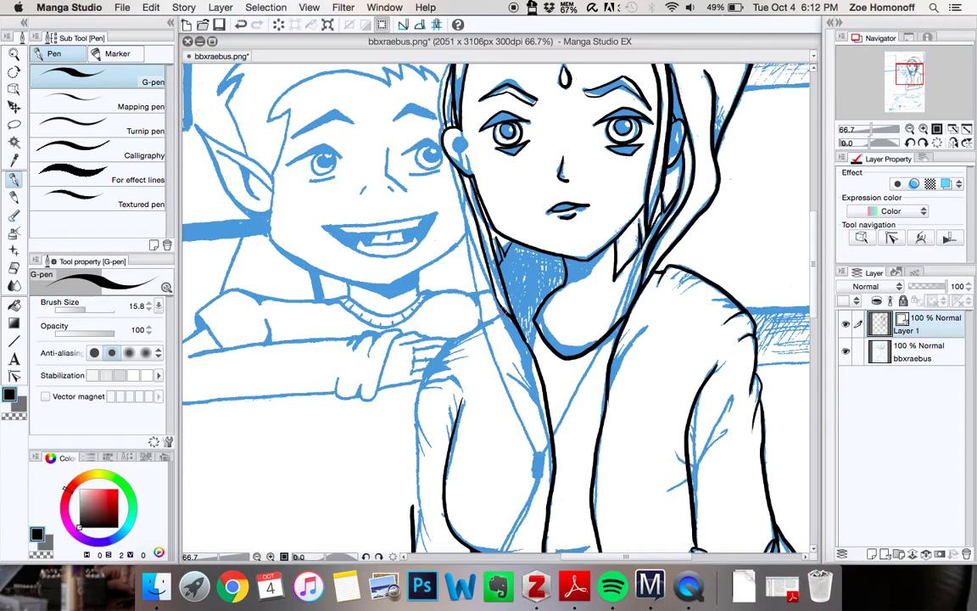
pyautogui.moveTo(488, 317)
pyautogui.mouseDown()
pyautogui.moveTo(429, 376)
pyautogui.moveTo(413, 429)
pyautogui.moveTo(415, 513)
pyautogui.moveTo(416, 501)
pyautogui.mouseUp()
pyautogui.press('super+z')
pyautogui.moveTo(410, 504)
pyautogui.mouseDown()
pyautogui.moveTo(412, 391)
pyautogui.moveTo(431, 342)
pyautogui.moveTo(471, 320)
pyautogui.moveTo(503, 325)
pyautogui.mouseUp()
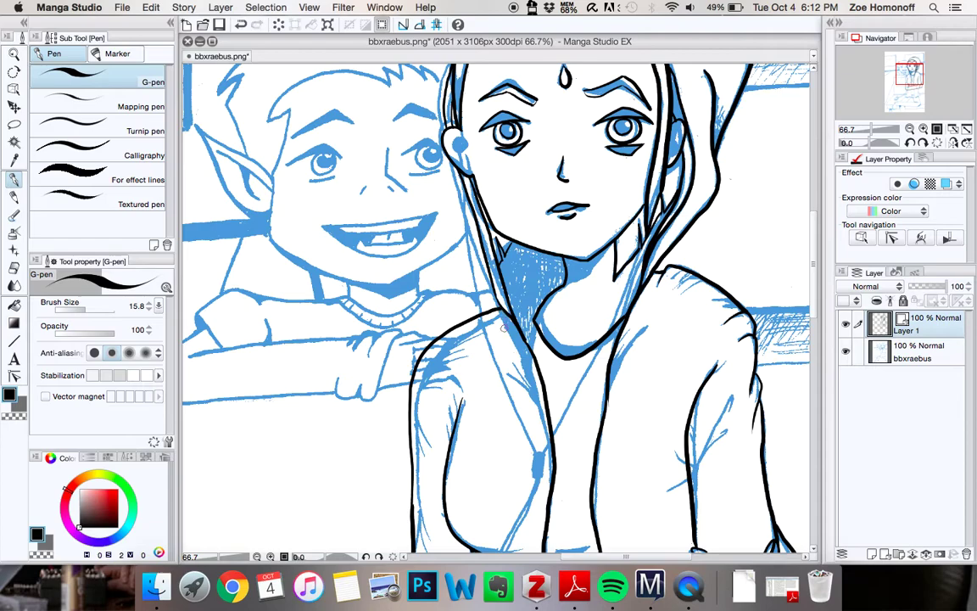
# - Hide the blue sketch layer and ink the missing collar line from the hood edge to the neck, redoing the first stroke
pyautogui.click(845, 351)
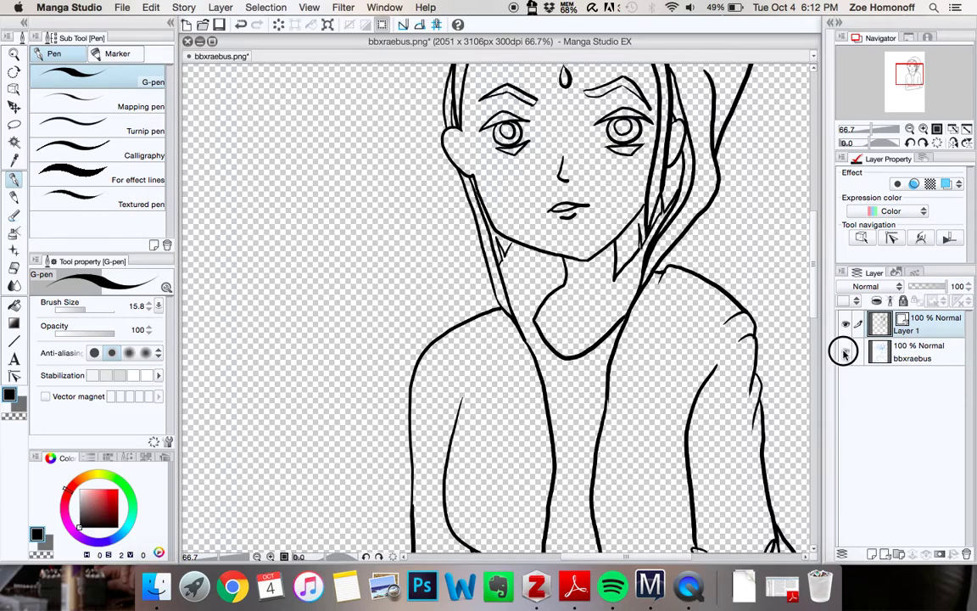
pyautogui.click(845, 350)
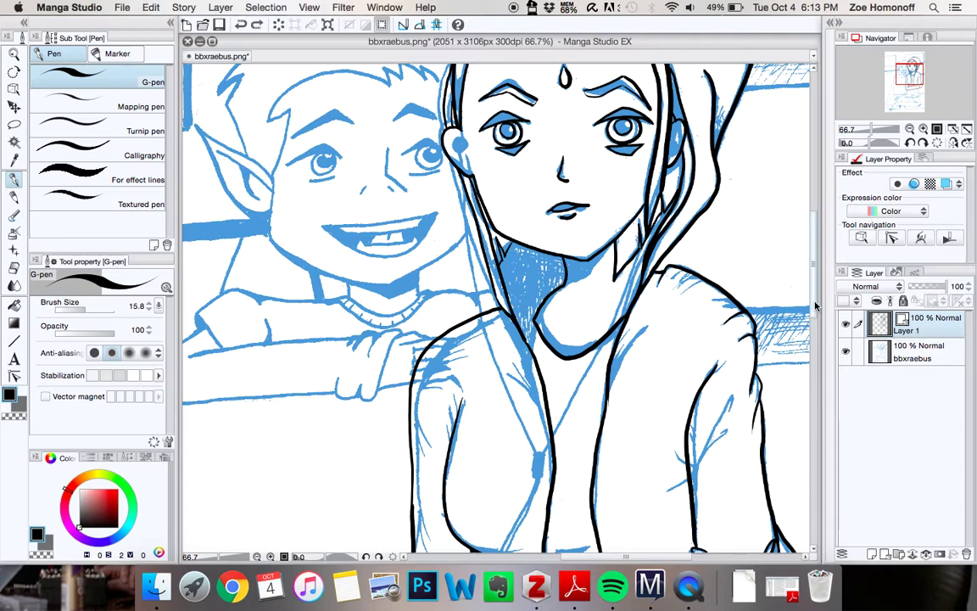
pyautogui.click(850, 349)
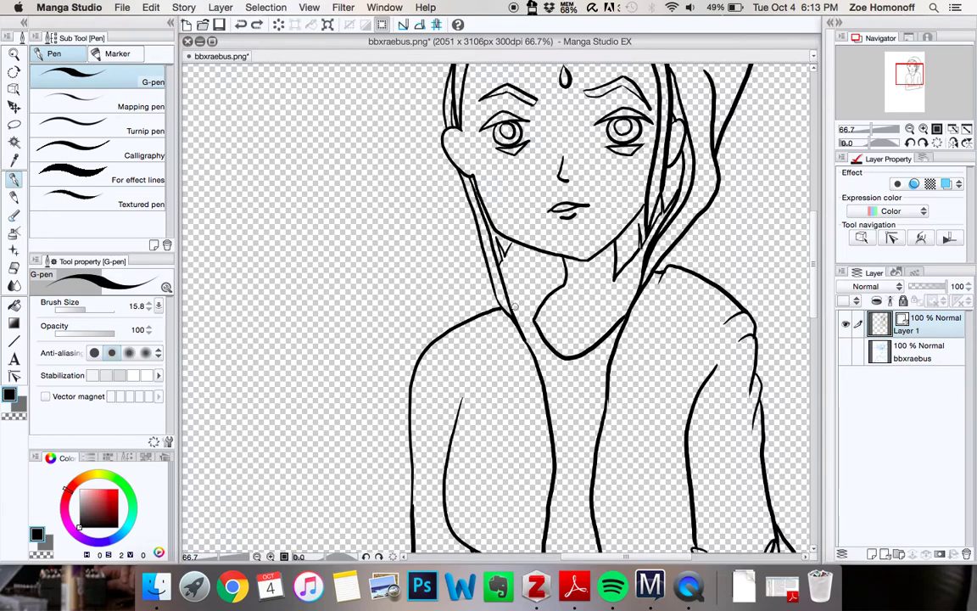
pyautogui.moveTo(561, 281); pyautogui.dragTo(519, 301)
pyautogui.press('super+z')
pyautogui.moveTo(511, 308); pyautogui.dragTo(561, 286)
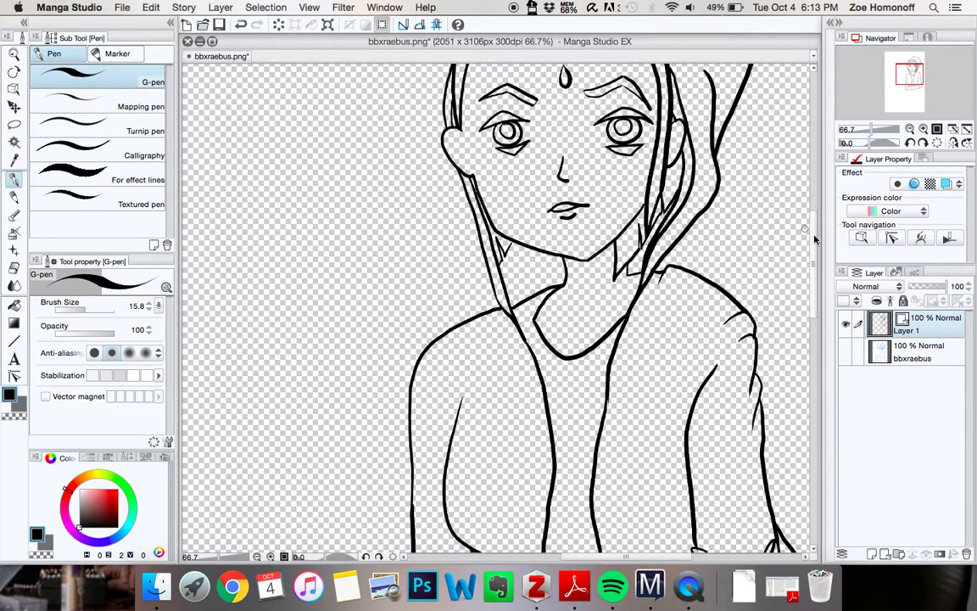
pyautogui.moveTo(813, 244); pyautogui.dragTo(806, 271)
pyautogui.scroll(2, 806, 271)
pyautogui.scroll(-2, 805, 271)
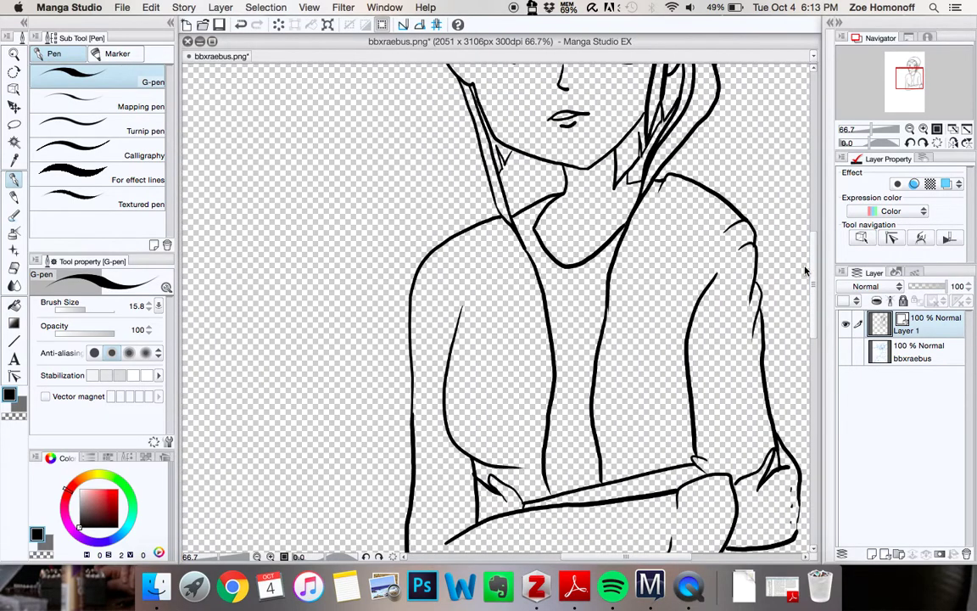
pyautogui.moveTo(814, 265); pyautogui.dragTo(819, 227)
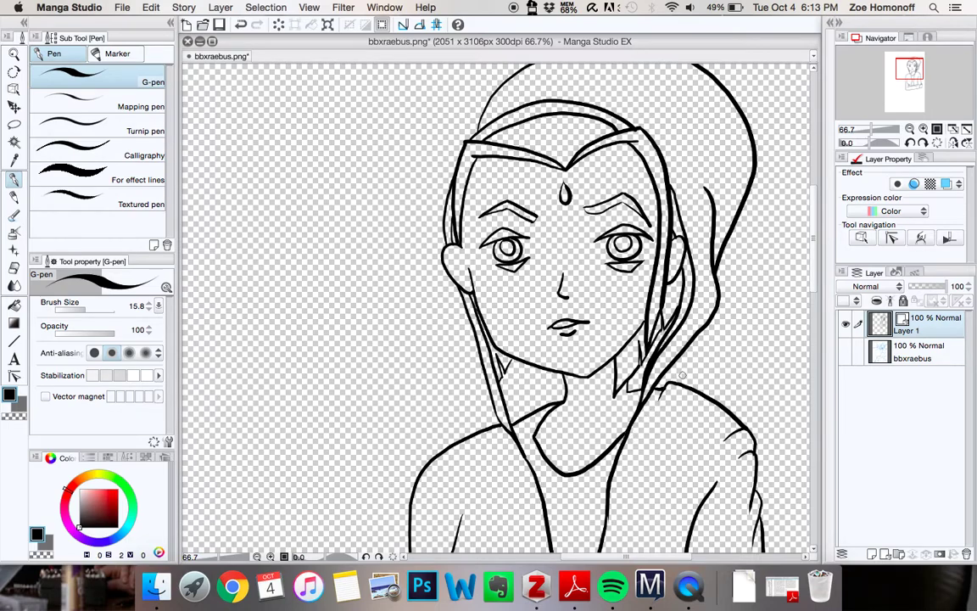
pyautogui.scroll(-3, 766, 252)
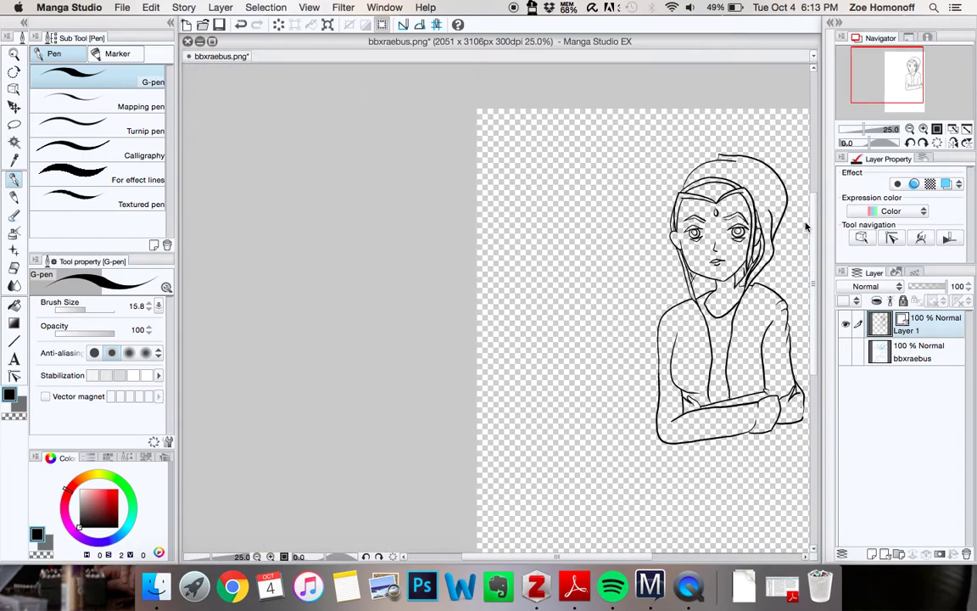
# - Switch to the Correct line width tool for the vector layer and set its Fix width value to 11.3
pyautogui.scroll(4, 806, 227)
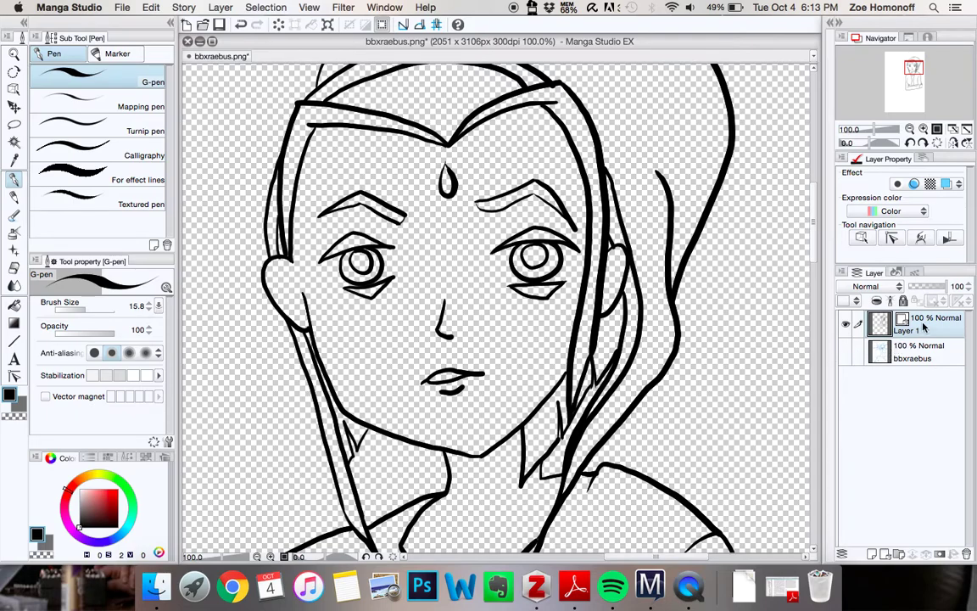
pyautogui.press('y')
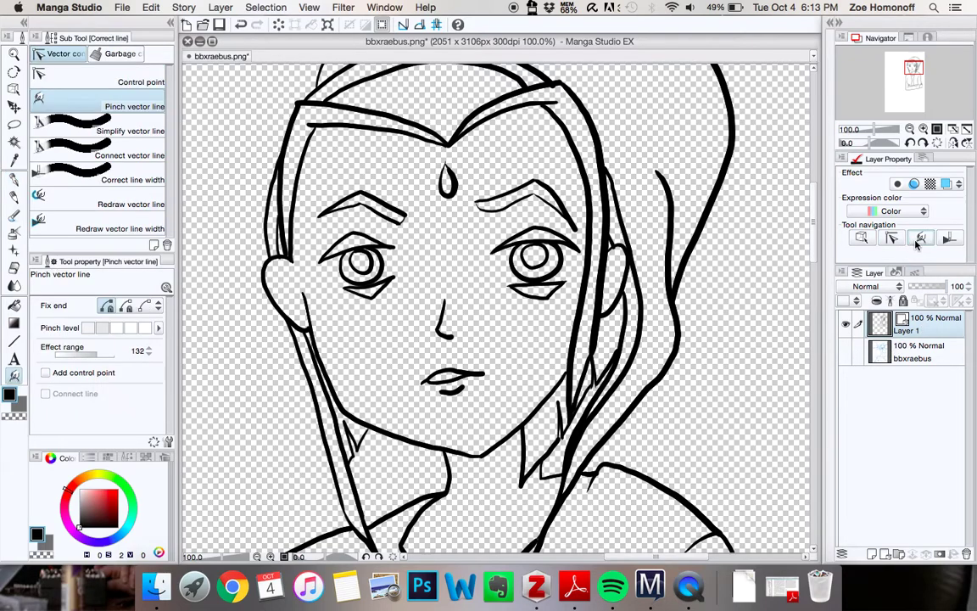
pyautogui.click(947, 239)
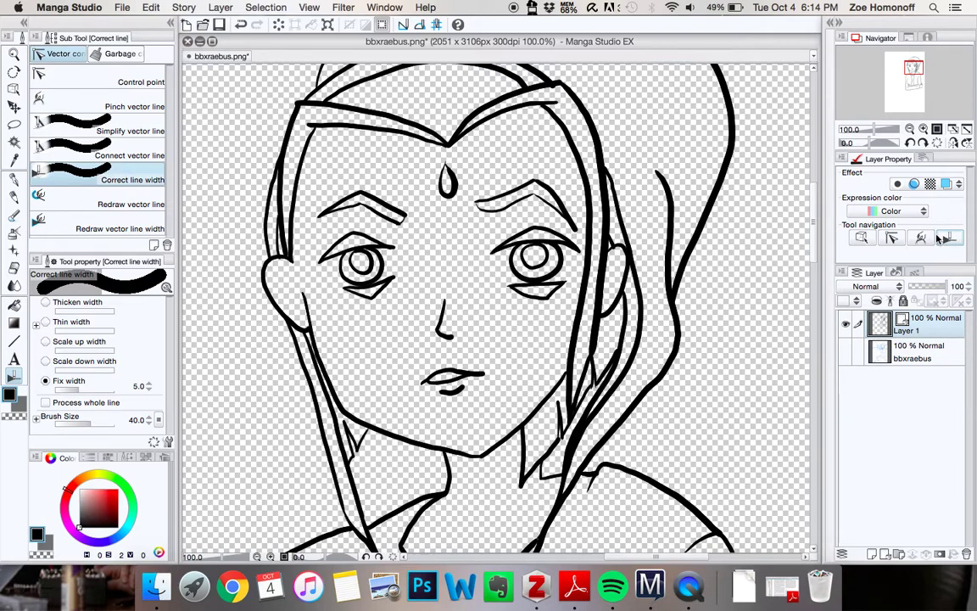
pyautogui.click(67, 391)
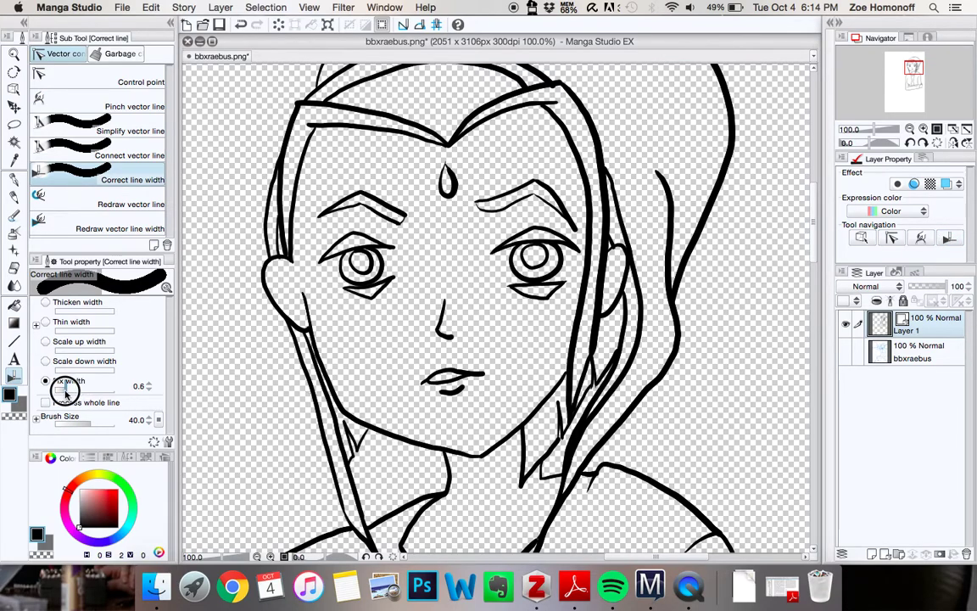
pyautogui.moveTo(56, 390); pyautogui.dragTo(92, 388)
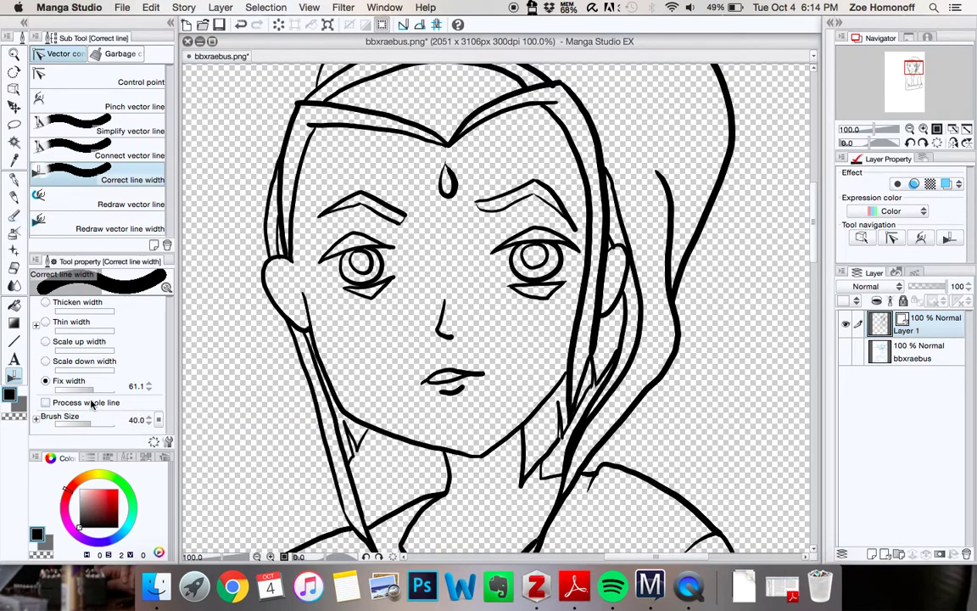
pyautogui.moveTo(94, 390); pyautogui.dragTo(81, 390)
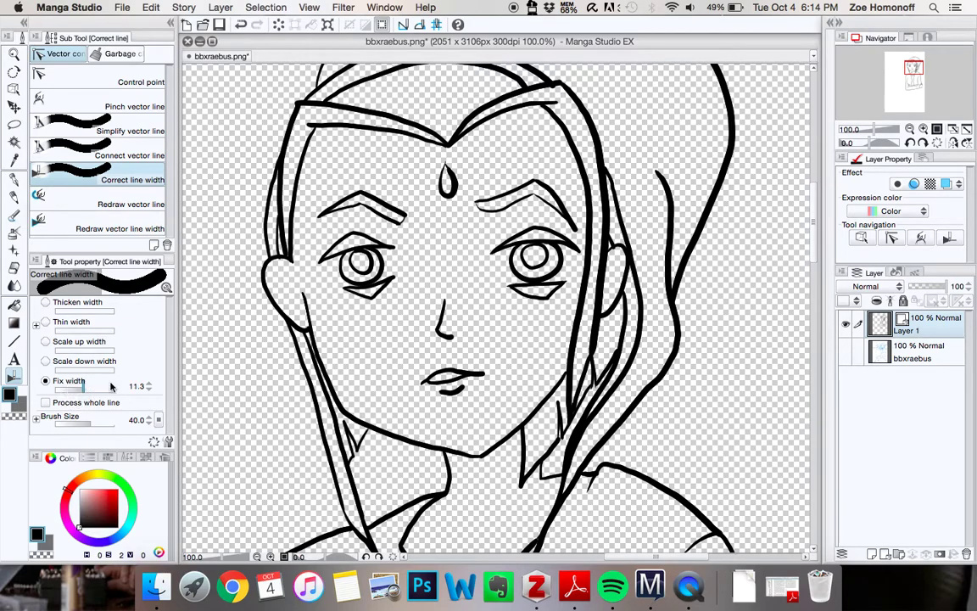
pyautogui.scroll(-2, 512, 327)
pyautogui.scroll(-1, 513, 326)
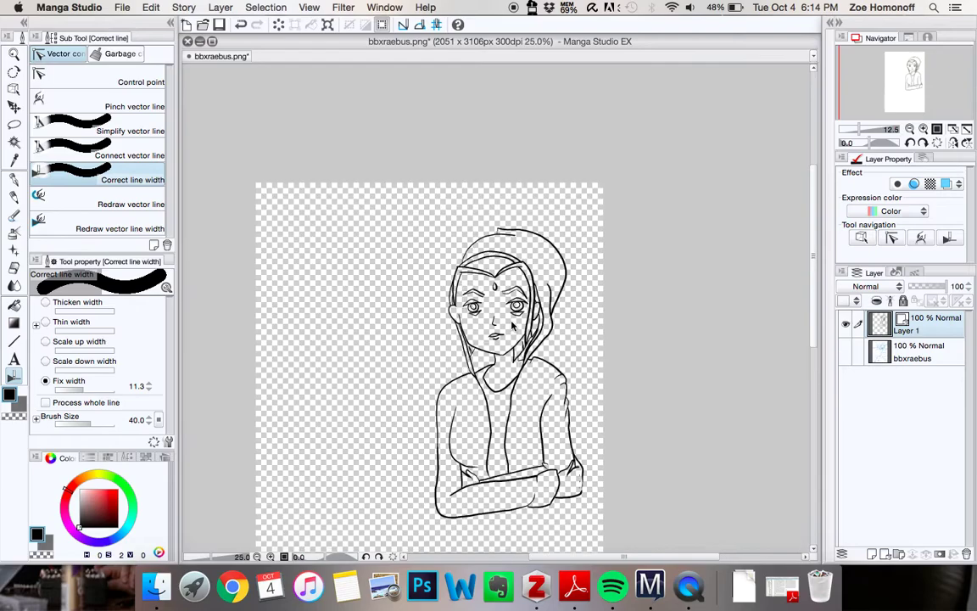
pyautogui.scroll(2, 512, 327)
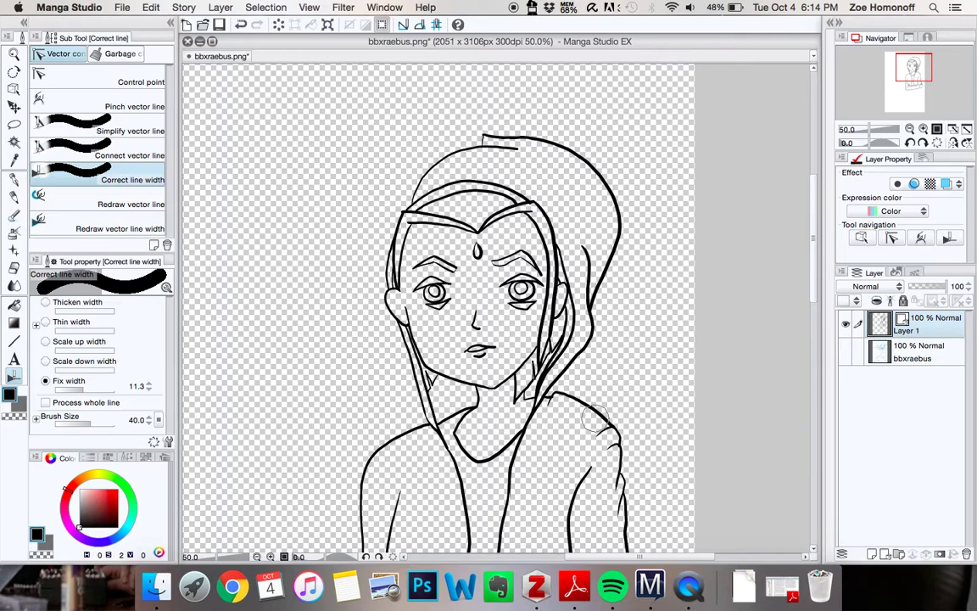
pyautogui.scroll(2, 598, 416)
pyautogui.scroll(-1, 587, 422)
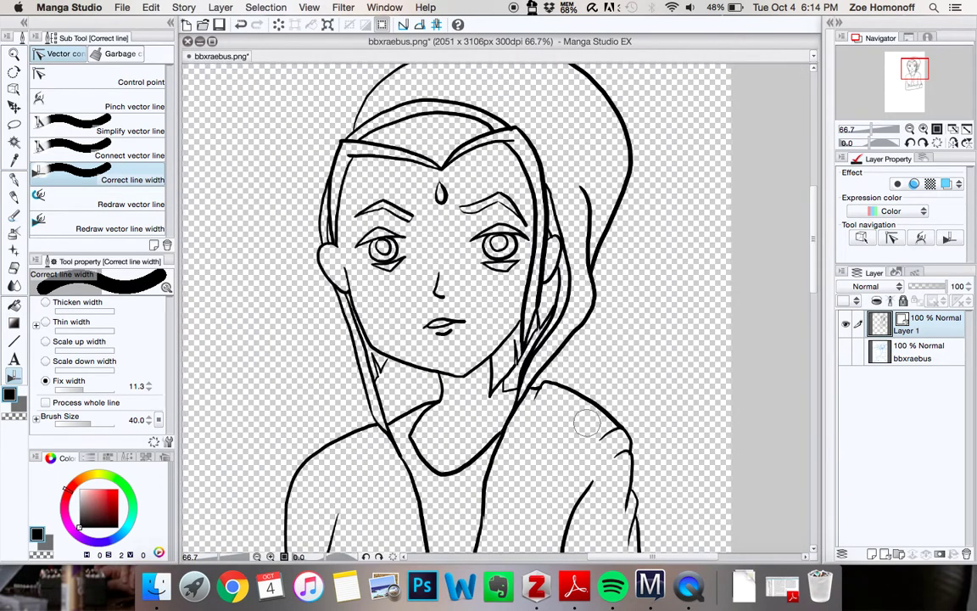
# - Show the blue sketch layer beneath the hooded girl's line art again
pyautogui.moveTo(812, 255); pyautogui.dragTo(781, 343)
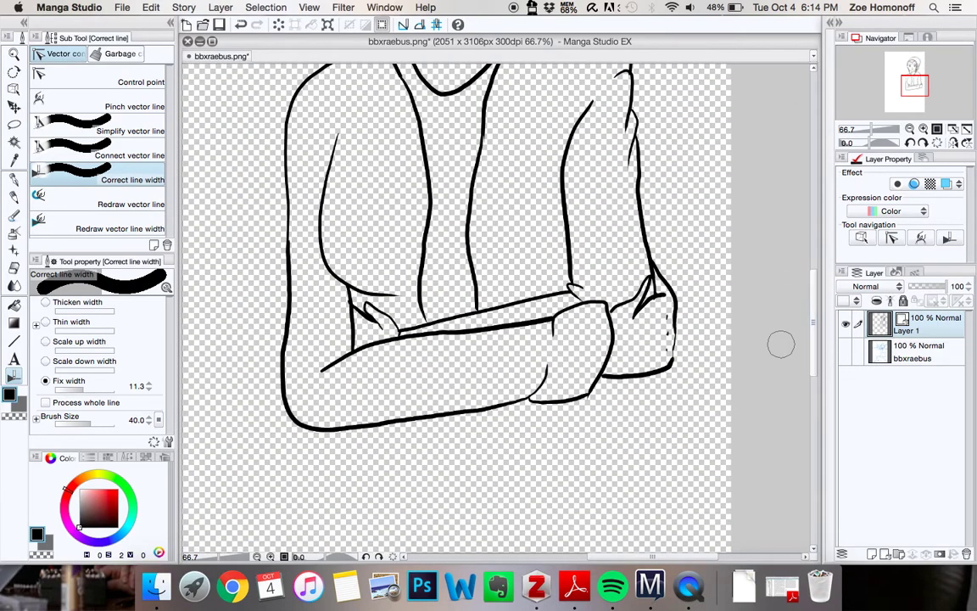
pyautogui.click(845, 350)
pyautogui.scroll(5, 815, 301)
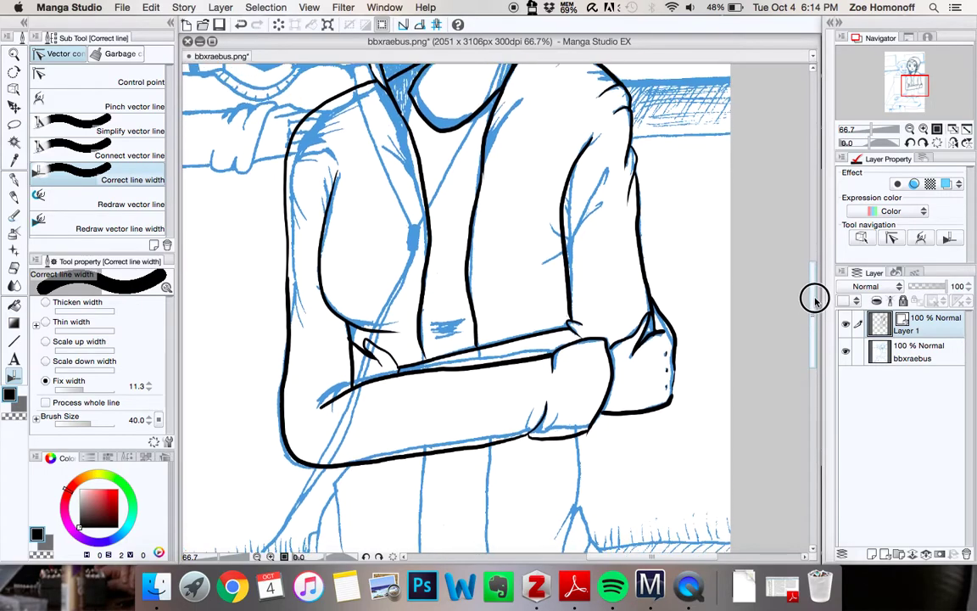
pyautogui.scroll(5, 814, 262)
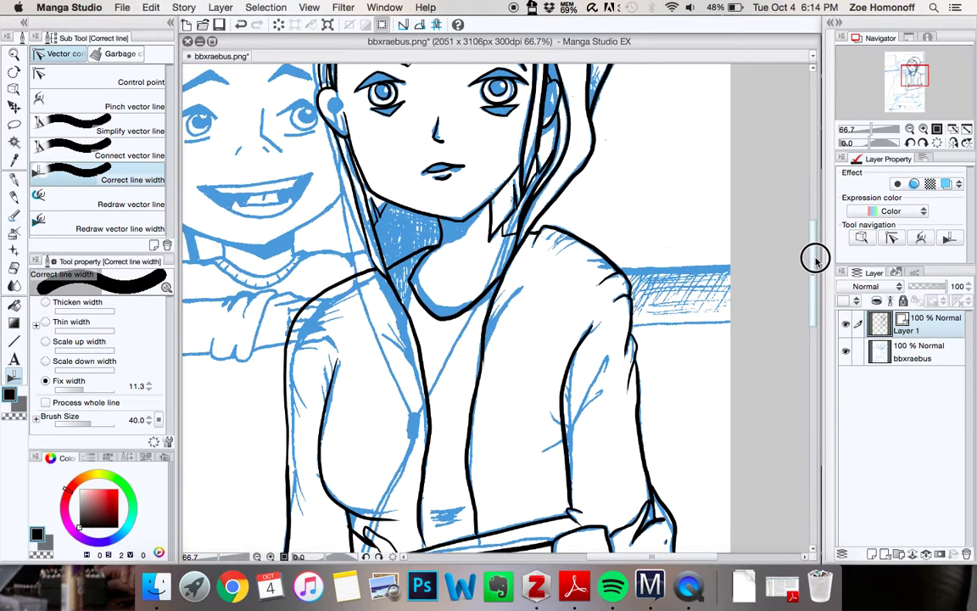
pyautogui.moveTo(814, 259); pyautogui.dragTo(819, 229)
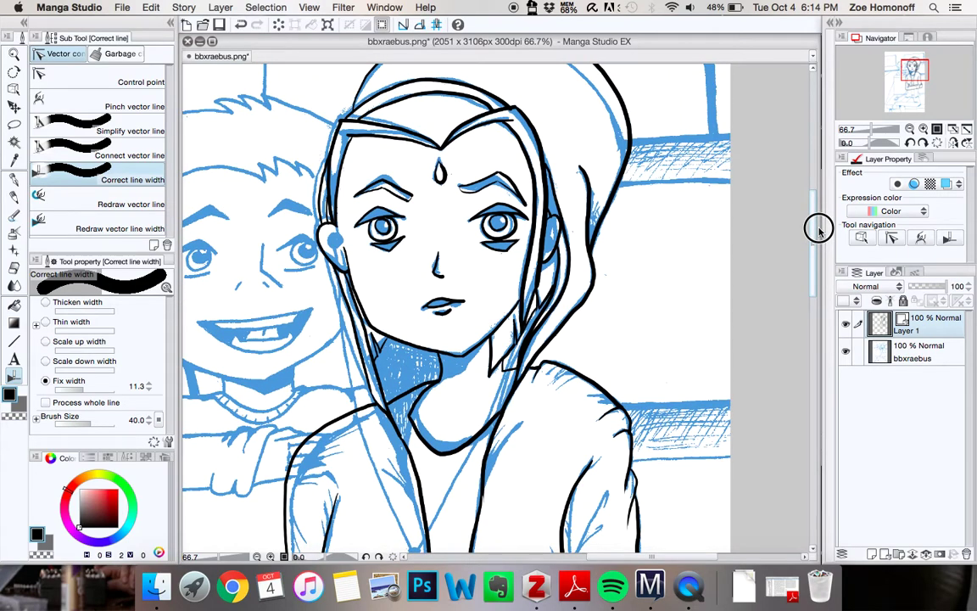
# - Ink both earbuds with the G-pen and run their cords from the ears down to the meeting point on the chest
pyautogui.click(14, 180)
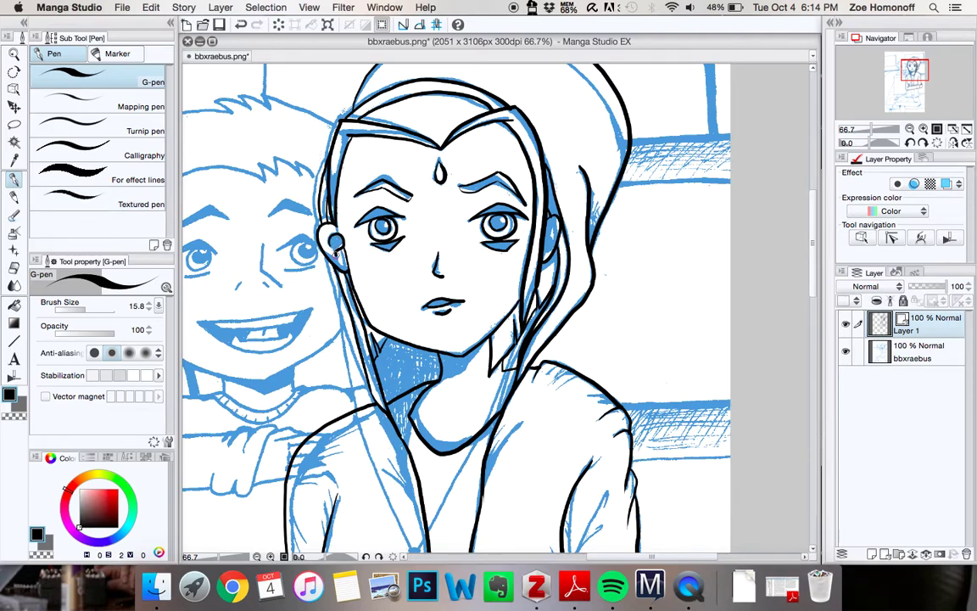
pyautogui.moveTo(334, 252)
pyautogui.mouseDown()
pyautogui.moveTo(352, 371)
pyautogui.moveTo(413, 545)
pyautogui.mouseUp()
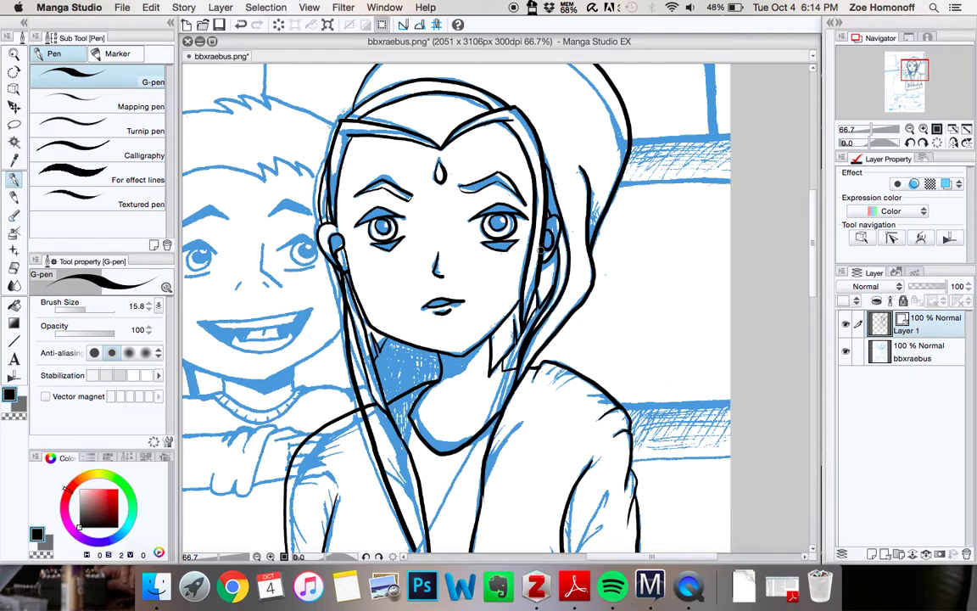
pyautogui.moveTo(539, 253)
pyautogui.mouseDown()
pyautogui.moveTo(488, 422)
pyautogui.moveTo(419, 547)
pyautogui.mouseUp()
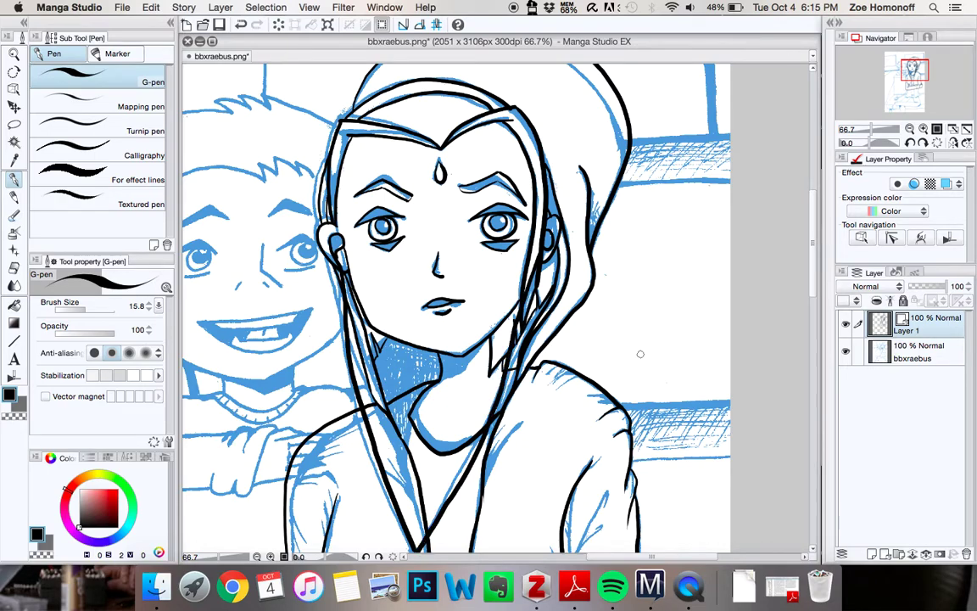
# - Ink the small connector hanging below the point where the two earbud cords meet, redoing the first stroke
pyautogui.scroll(-5, 809, 272)
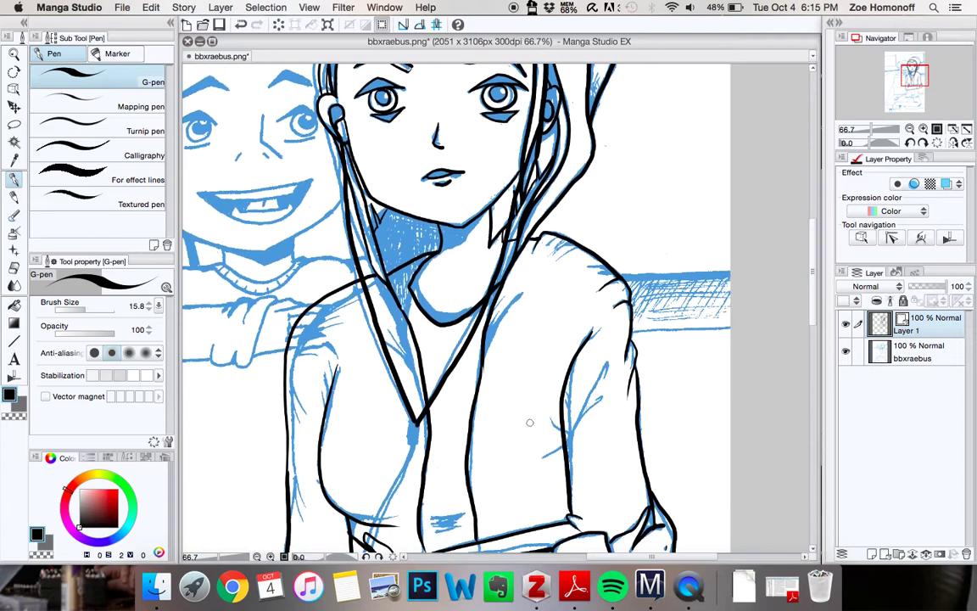
pyautogui.moveTo(413, 418); pyautogui.dragTo(420, 424)
pyautogui.press('super+z')
pyautogui.moveTo(417, 453); pyautogui.dragTo(423, 418)
# - Try to ink the single earphone cord in separate strokes, from the connector to the folded arms and on toward the music player
pyautogui.moveTo(374, 410); pyautogui.dragTo(327, 487)
pyautogui.moveTo(812, 244); pyautogui.dragTo(797, 322)
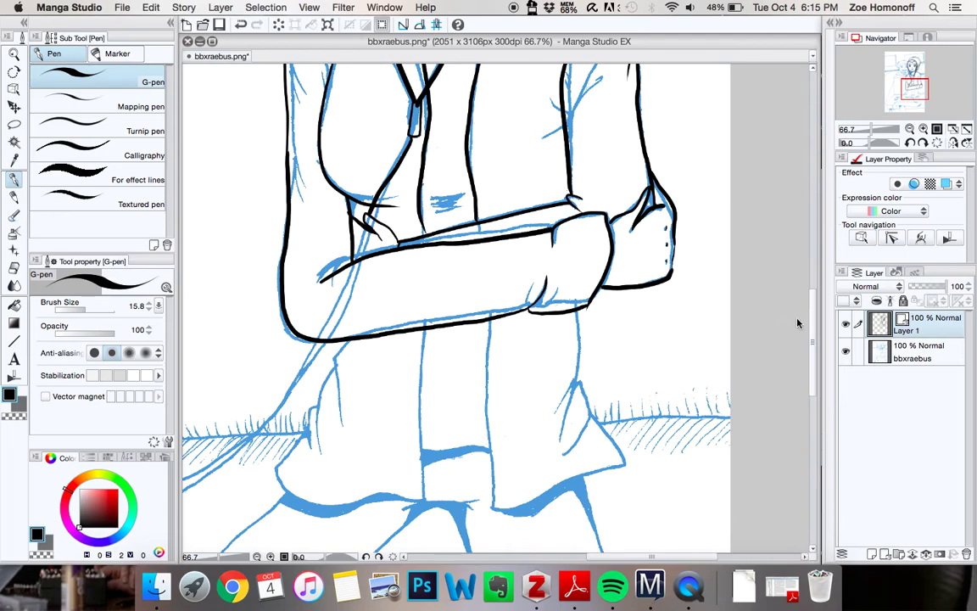
pyautogui.scroll(-2, 722, 306)
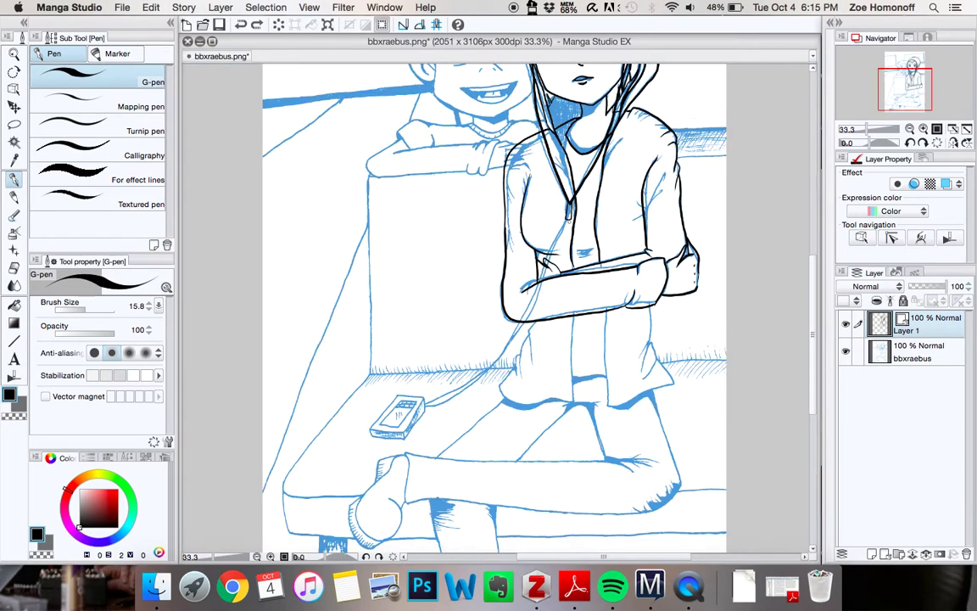
pyautogui.moveTo(552, 252); pyautogui.dragTo(398, 414)
pyautogui.press('super+z')
pyautogui.press('super+z')
pyautogui.press('super+y')
# - Try to ink the lower cord upward from the music player, and the whole cord straight across the folded arms
pyautogui.scroll(1, 524, 287)
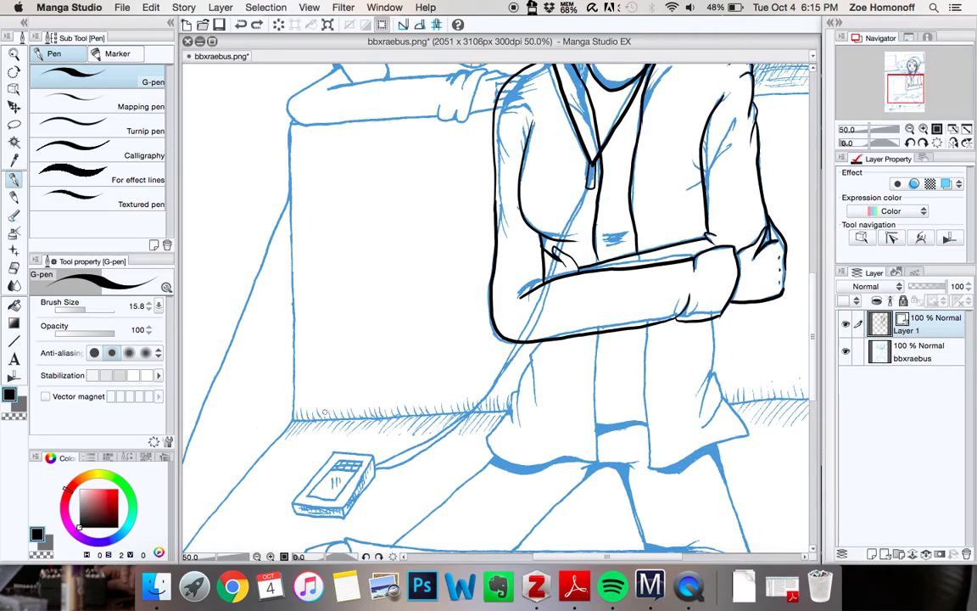
pyautogui.moveTo(378, 464); pyautogui.dragTo(497, 388)
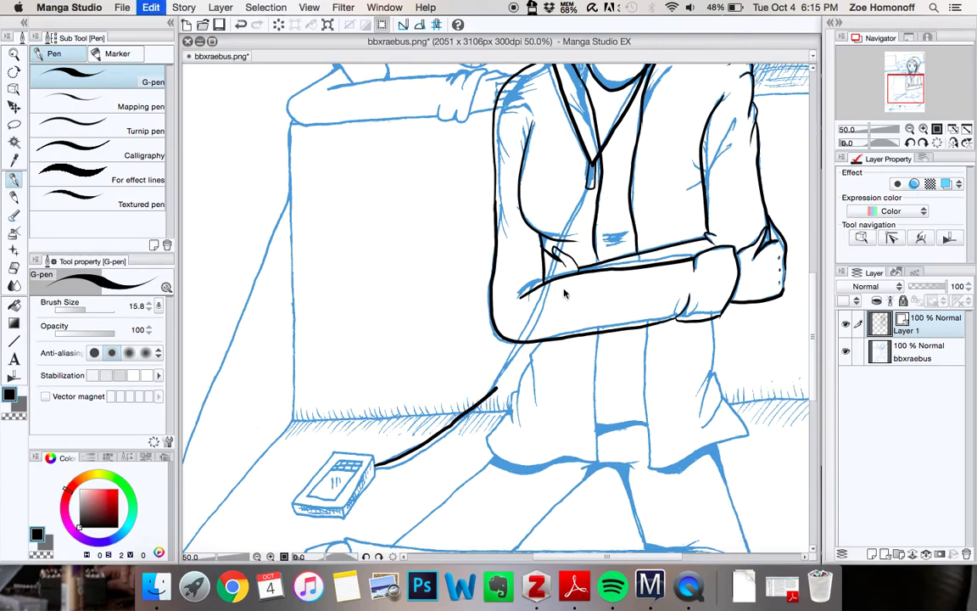
pyautogui.press('super+z')
pyautogui.moveTo(557, 278); pyautogui.dragTo(377, 464)
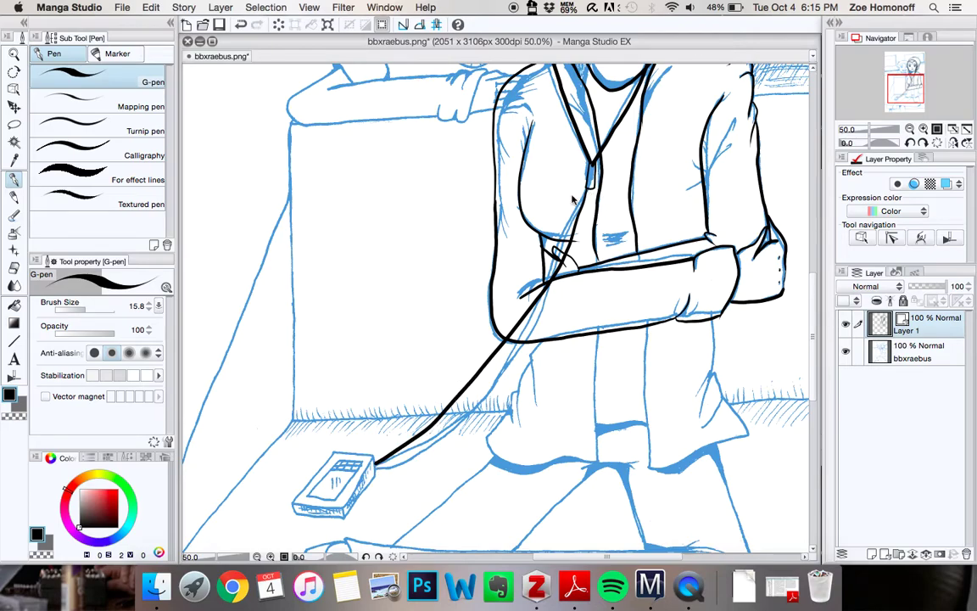
pyautogui.scroll(2, 573, 197)
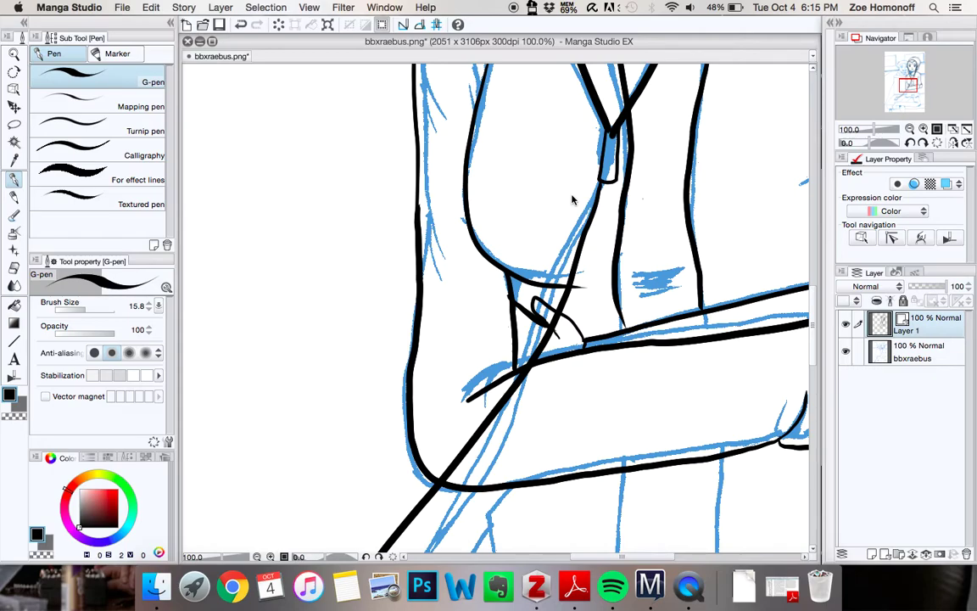
pyautogui.scroll(-2, 574, 197)
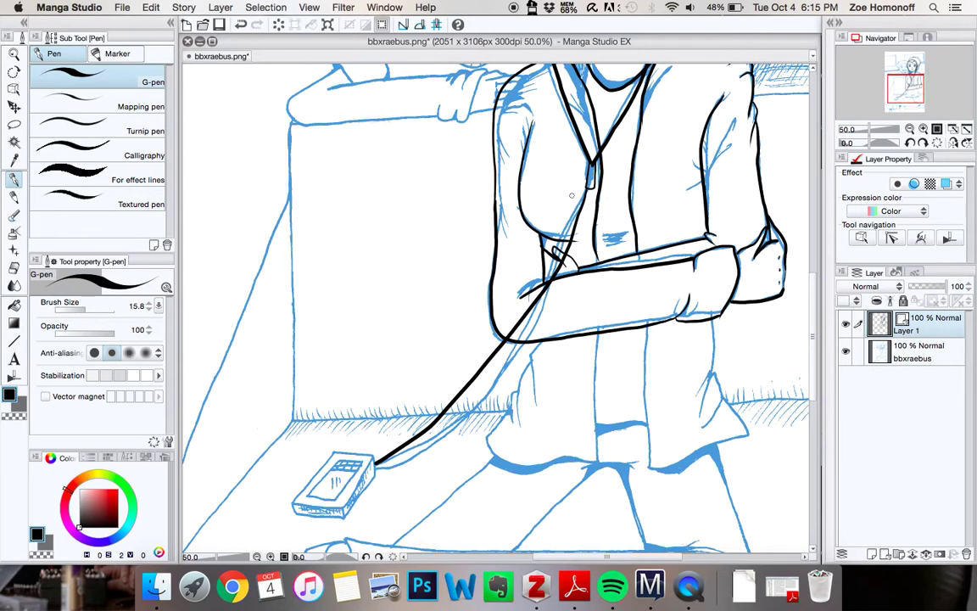
pyautogui.press('super+z')
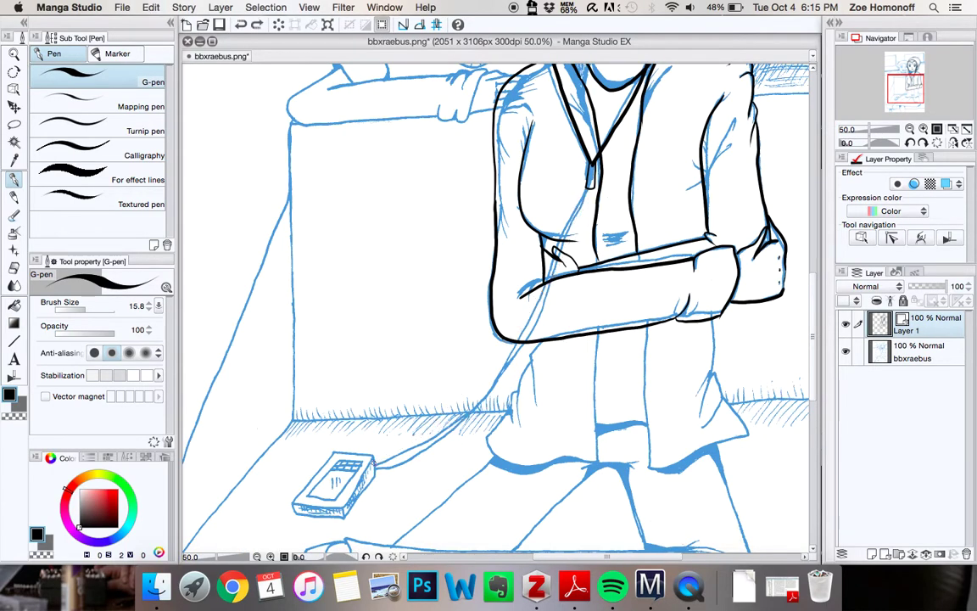
# - Ink the cord as one loose curve between the music player and the connector, and thicken its end just below the connector
pyautogui.moveTo(392, 465)
pyautogui.mouseDown()
pyautogui.moveTo(513, 434)
pyautogui.moveTo(537, 417)
pyautogui.moveTo(557, 367)
pyautogui.moveTo(561, 250)
pyautogui.moveTo(586, 191)
pyautogui.moveTo(561, 317)
pyautogui.moveTo(517, 413)
pyautogui.moveTo(475, 443)
pyautogui.moveTo(373, 456)
pyautogui.mouseUp()
pyautogui.press('super+z')
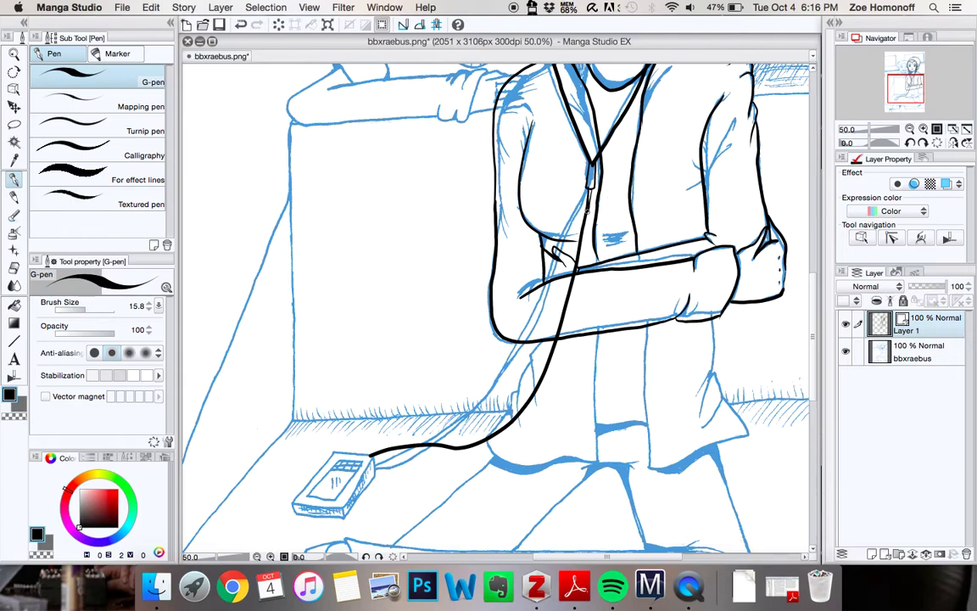
pyautogui.scroll(2, 591, 180)
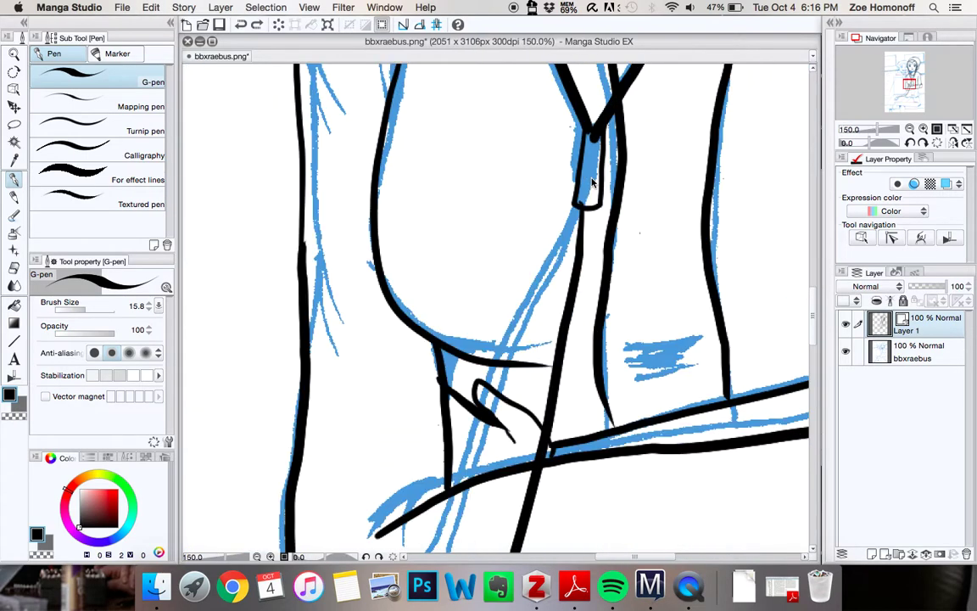
pyautogui.moveTo(578, 252); pyautogui.dragTo(585, 217)
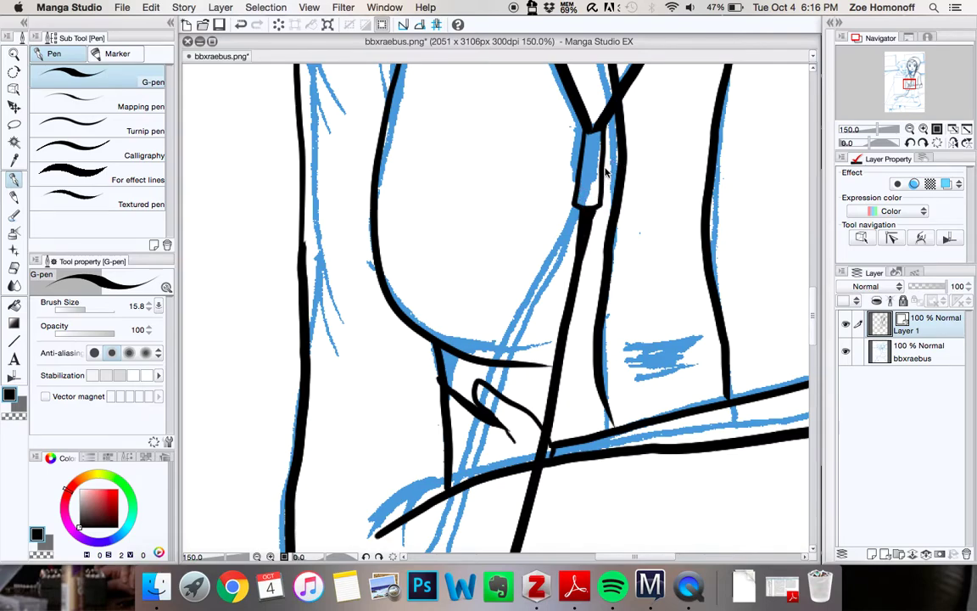
# - Hide the sketch layer briefly to check the inked figure with its earphone cord, and show the sketch again
pyautogui.scroll(-5, 605, 172)
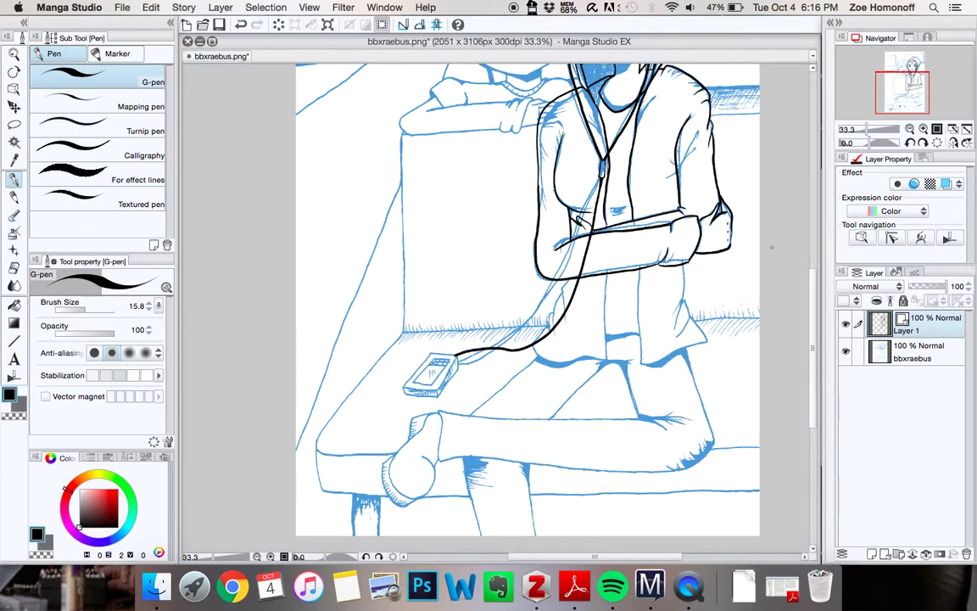
pyautogui.scroll(5, 812, 267)
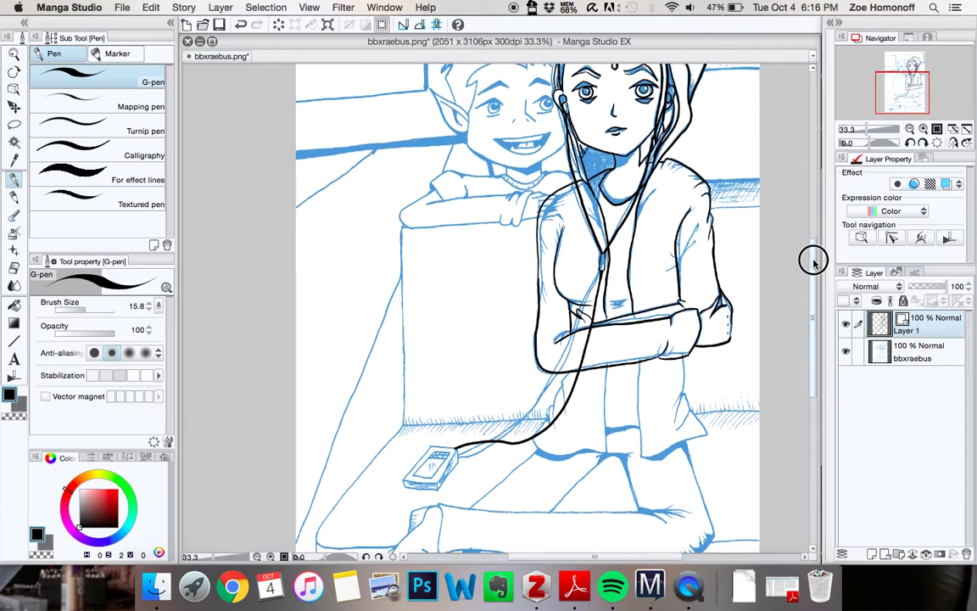
pyautogui.moveTo(812, 251); pyautogui.dragTo(811, 233)
pyautogui.click(844, 351)
pyautogui.click(845, 351)
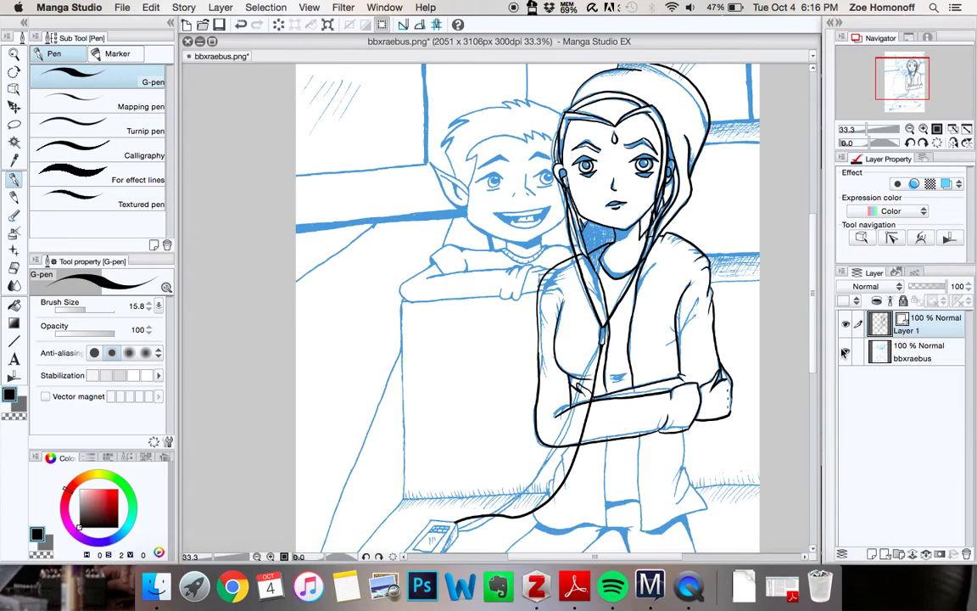
# - Add a new layer beneath the sketch layer, fill it with white as a background, and return to the G-pen
pyautogui.click(874, 555)
pyautogui.moveTo(924, 321); pyautogui.dragTo(843, 398)
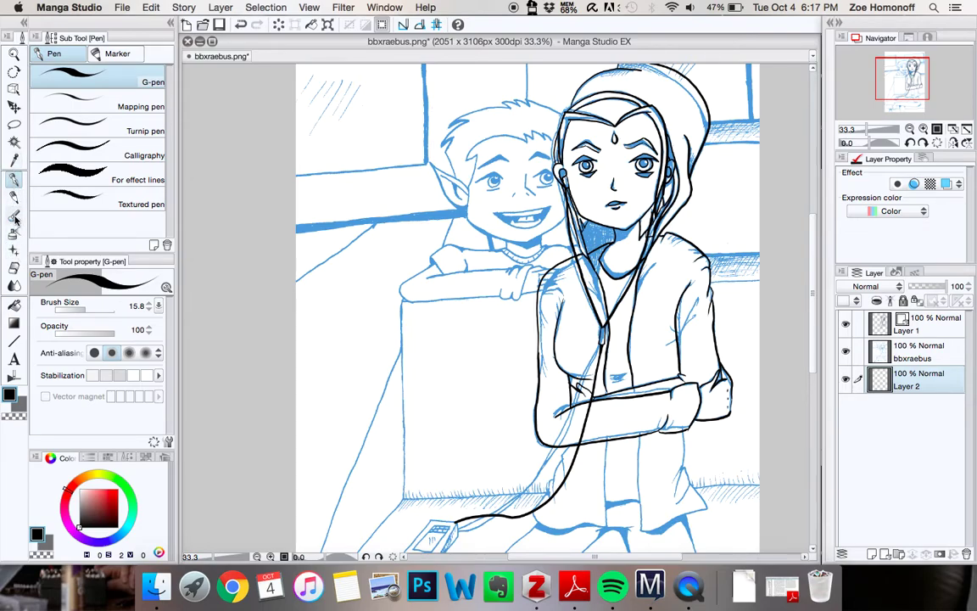
pyautogui.click(14, 304)
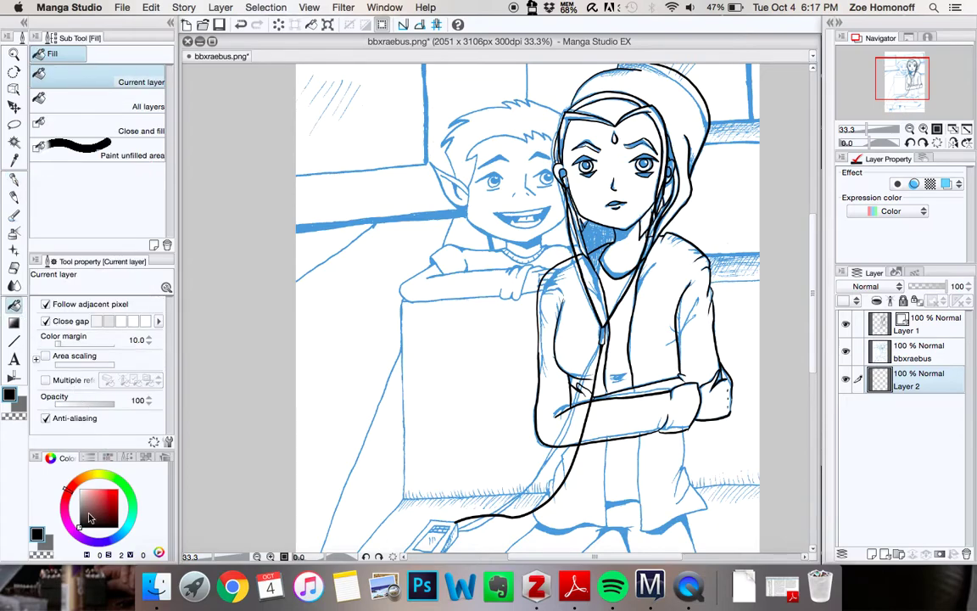
pyautogui.click(48, 542)
pyautogui.click(80, 491)
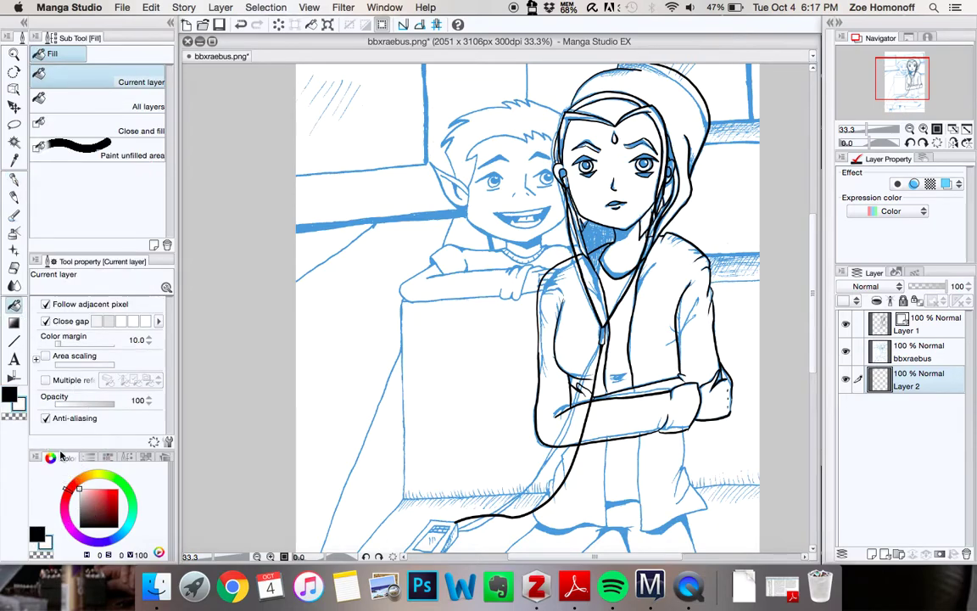
pyautogui.click(422, 293)
pyautogui.click(13, 178)
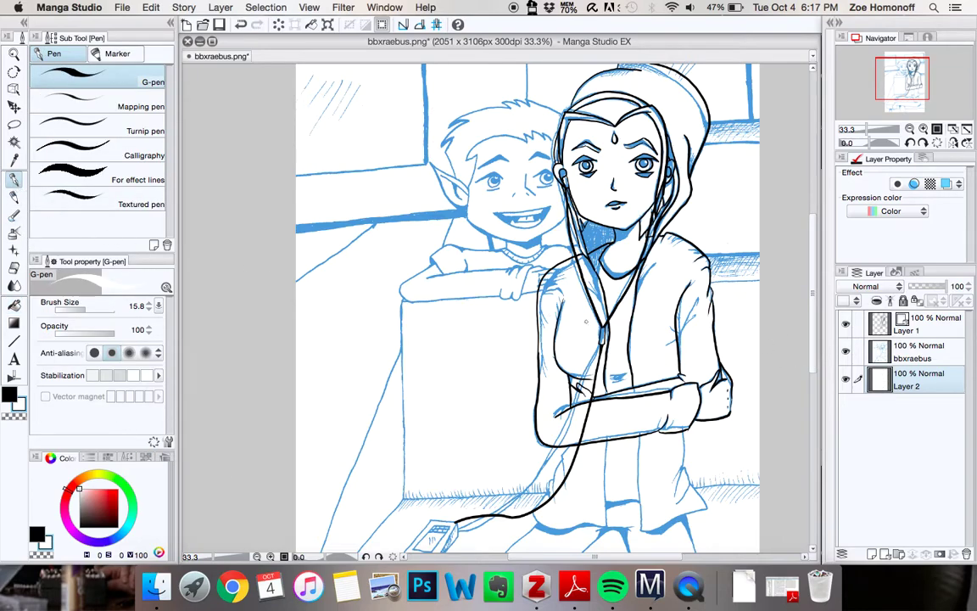
# - Toggle the sketch layer's visibility to compare the line art on the white background with and without the sketch
pyautogui.click(844, 351)
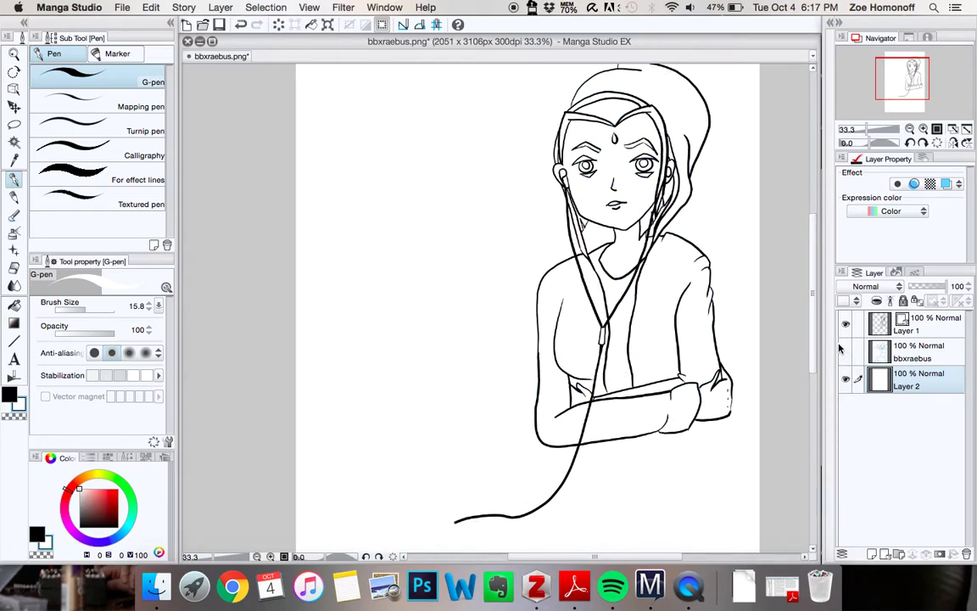
pyautogui.moveTo(814, 272)
pyautogui.mouseDown()
pyautogui.moveTo(814, 242)
pyautogui.moveTo(814, 264)
pyautogui.mouseUp()
pyautogui.click(844, 354)
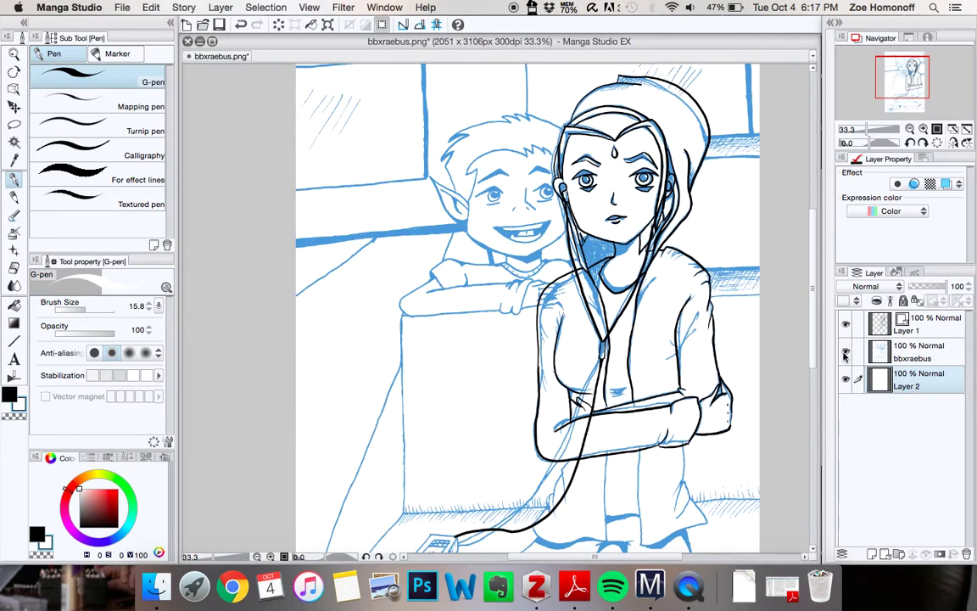
pyautogui.click(845, 354)
pyautogui.click(844, 355)
# - Review the whole page with the inked girl over the blue sketch
pyautogui.press('super+plus')
pyautogui.press('super+plus')
pyautogui.press('super+plus')
pyautogui.press('super+plus')
pyautogui.press('super+plus')
pyautogui.press('super+plus')
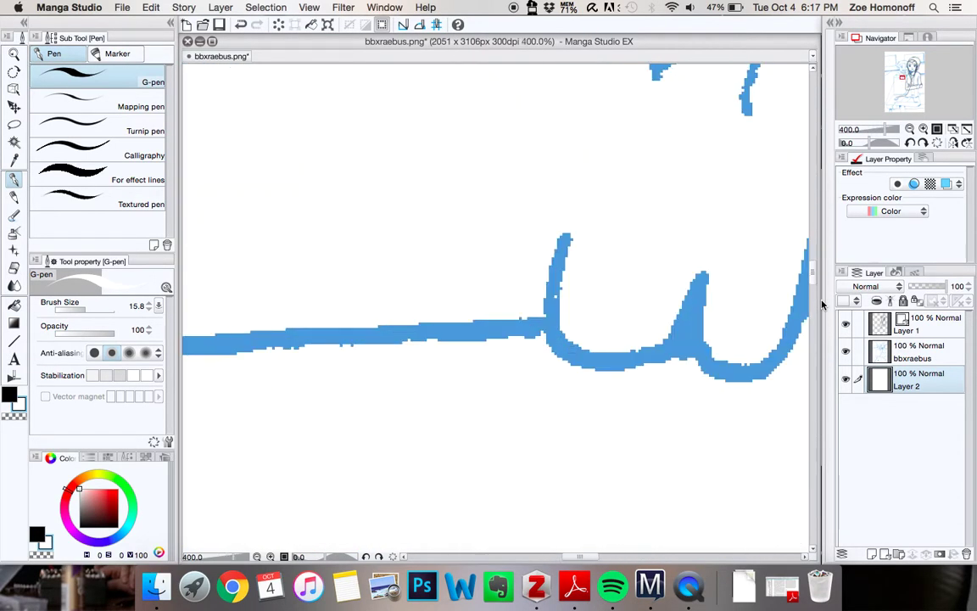
pyautogui.press('super+minus')
pyautogui.press('super+minus')
pyautogui.press('super+minus')
pyautogui.press('super+minus')
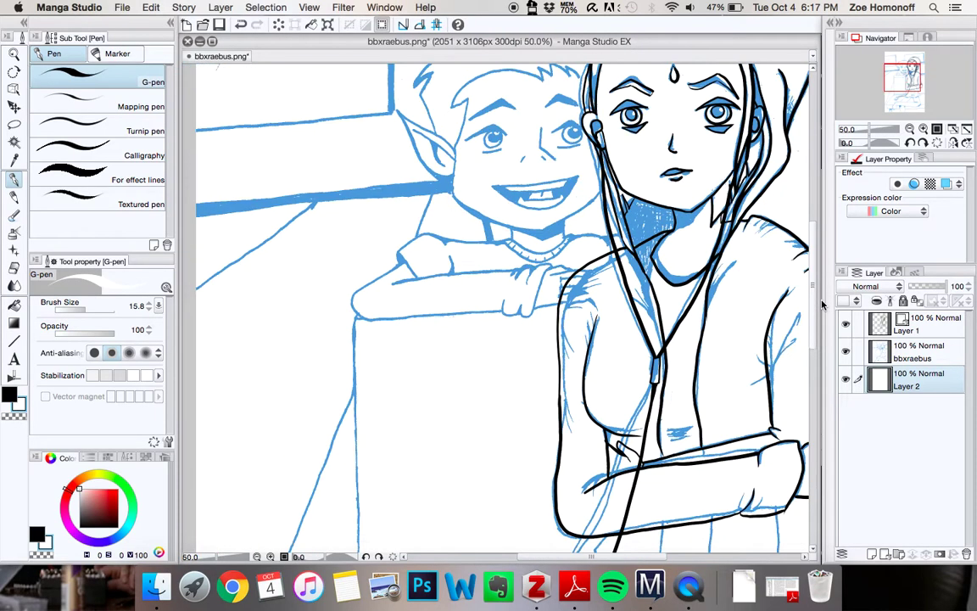
pyautogui.press('super+minus')
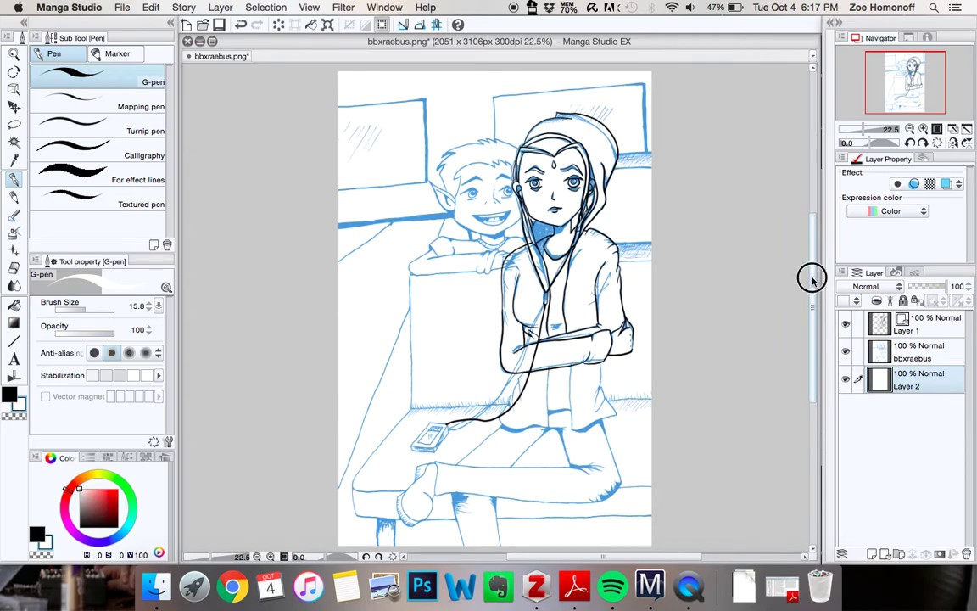
pyautogui.scroll(-3, 812, 280)
pyautogui.scroll(3, 812, 280)
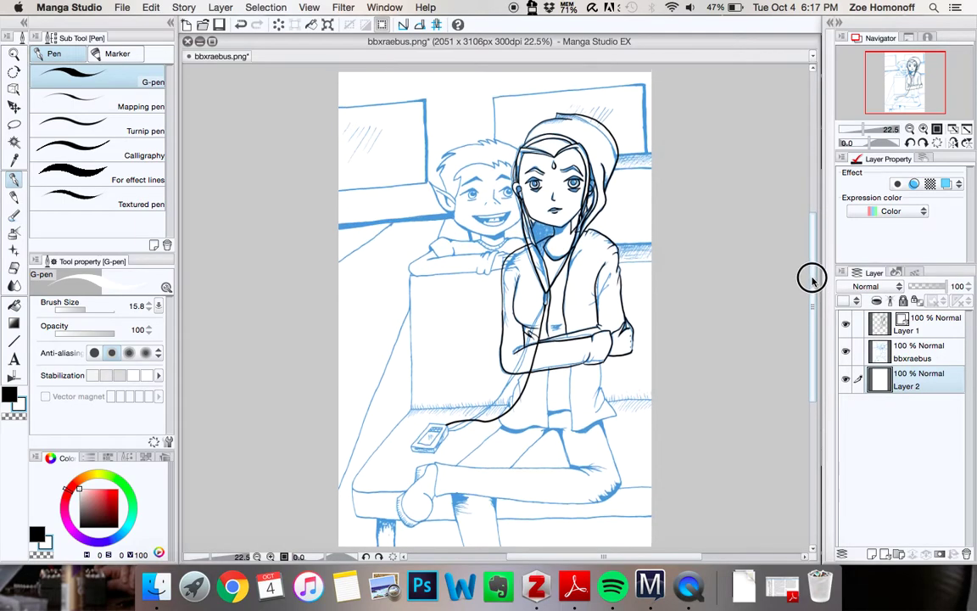
pyautogui.moveTo(811, 270); pyautogui.dragTo(814, 293)
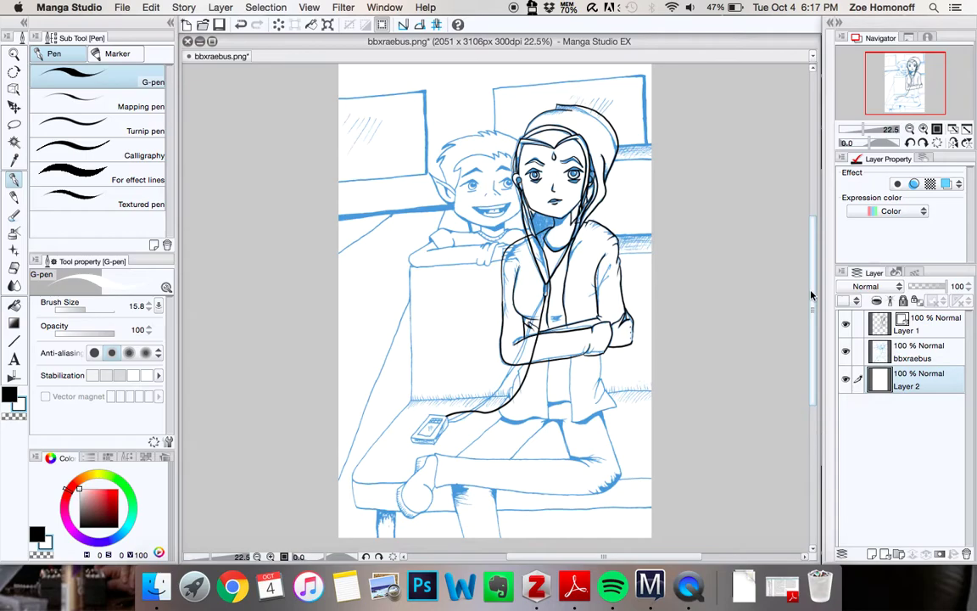